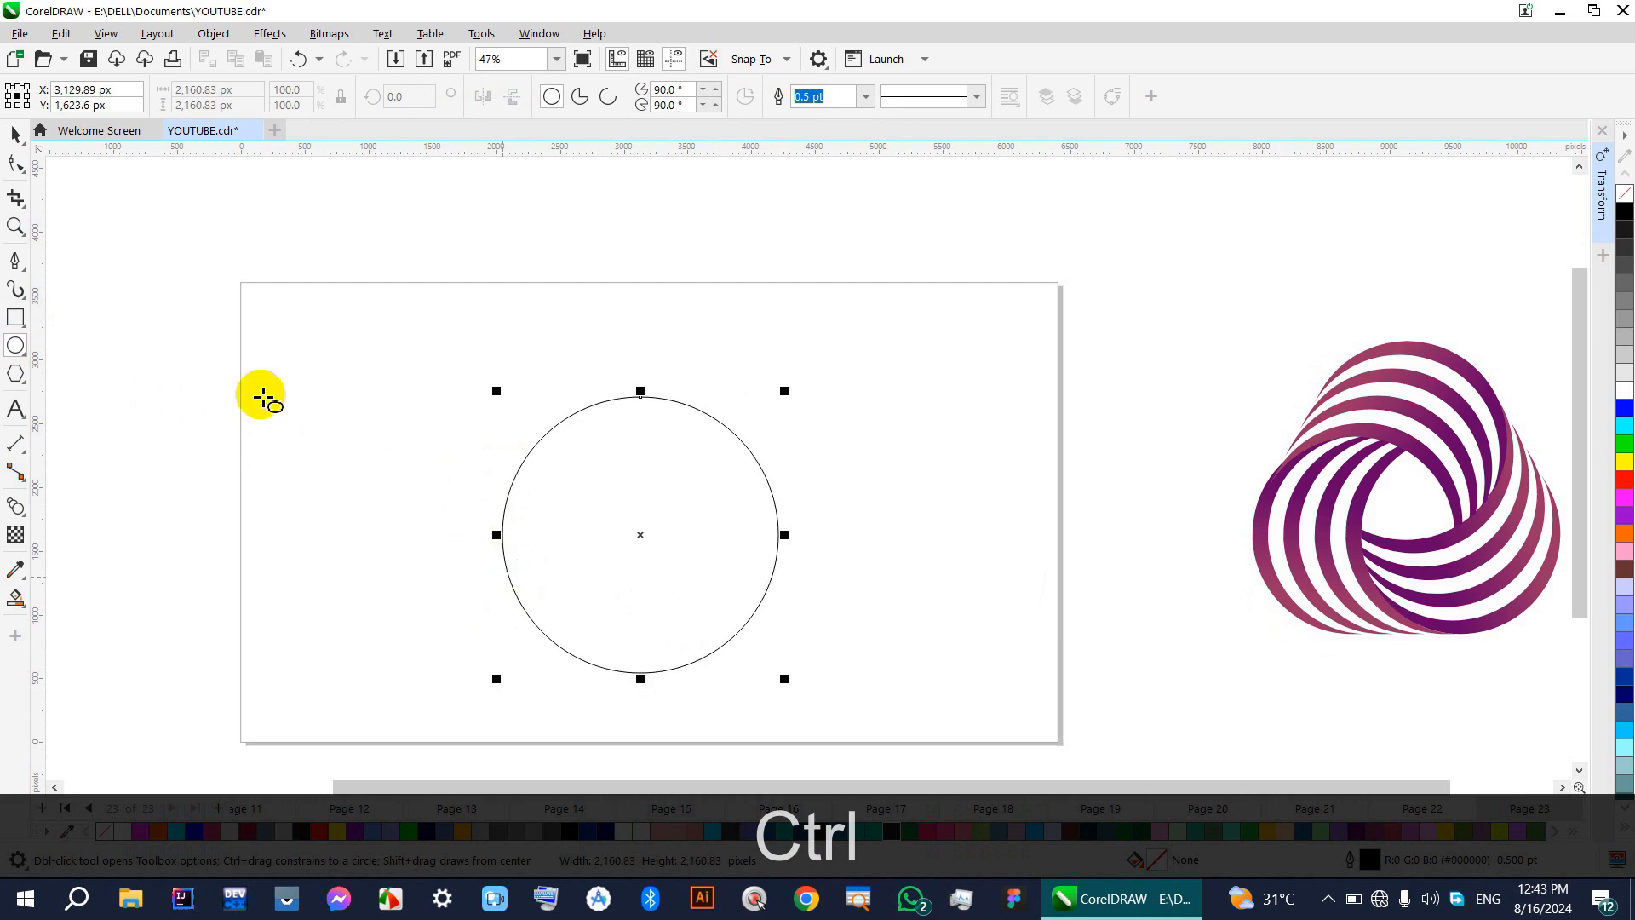
# Move the circle to the middle of the page, at about X 3,190 px and Y 1,904 px, and convert it to curves
pyautogui.press('space')
pyautogui.moveTo(640, 535); pyautogui.dragTo(648, 499)
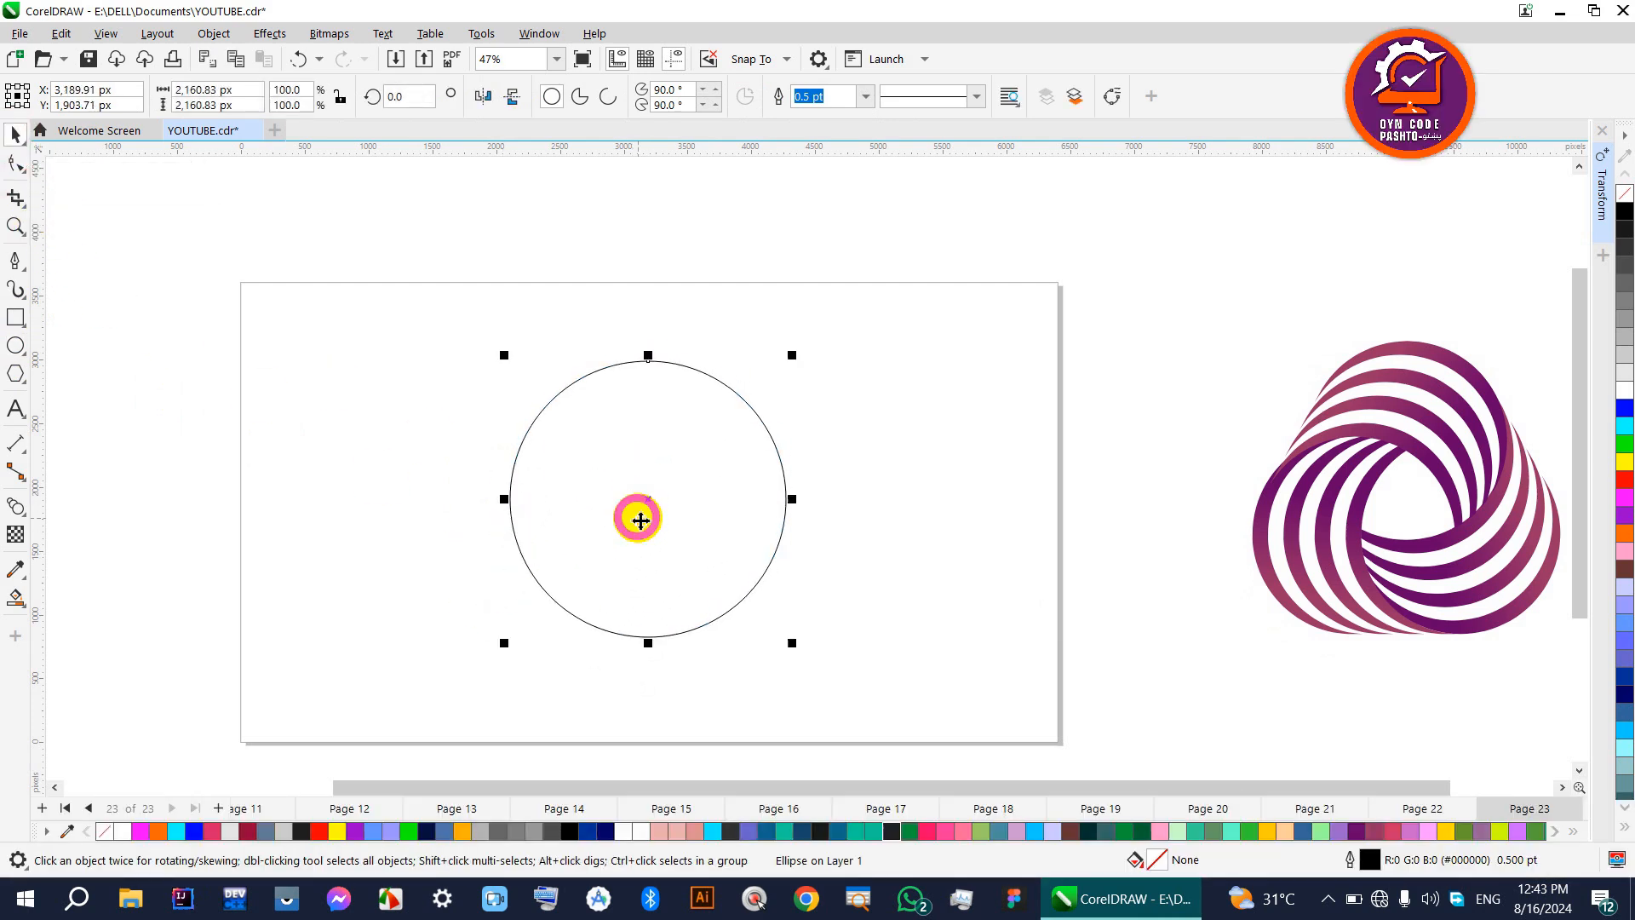
pyautogui.click(17, 162)
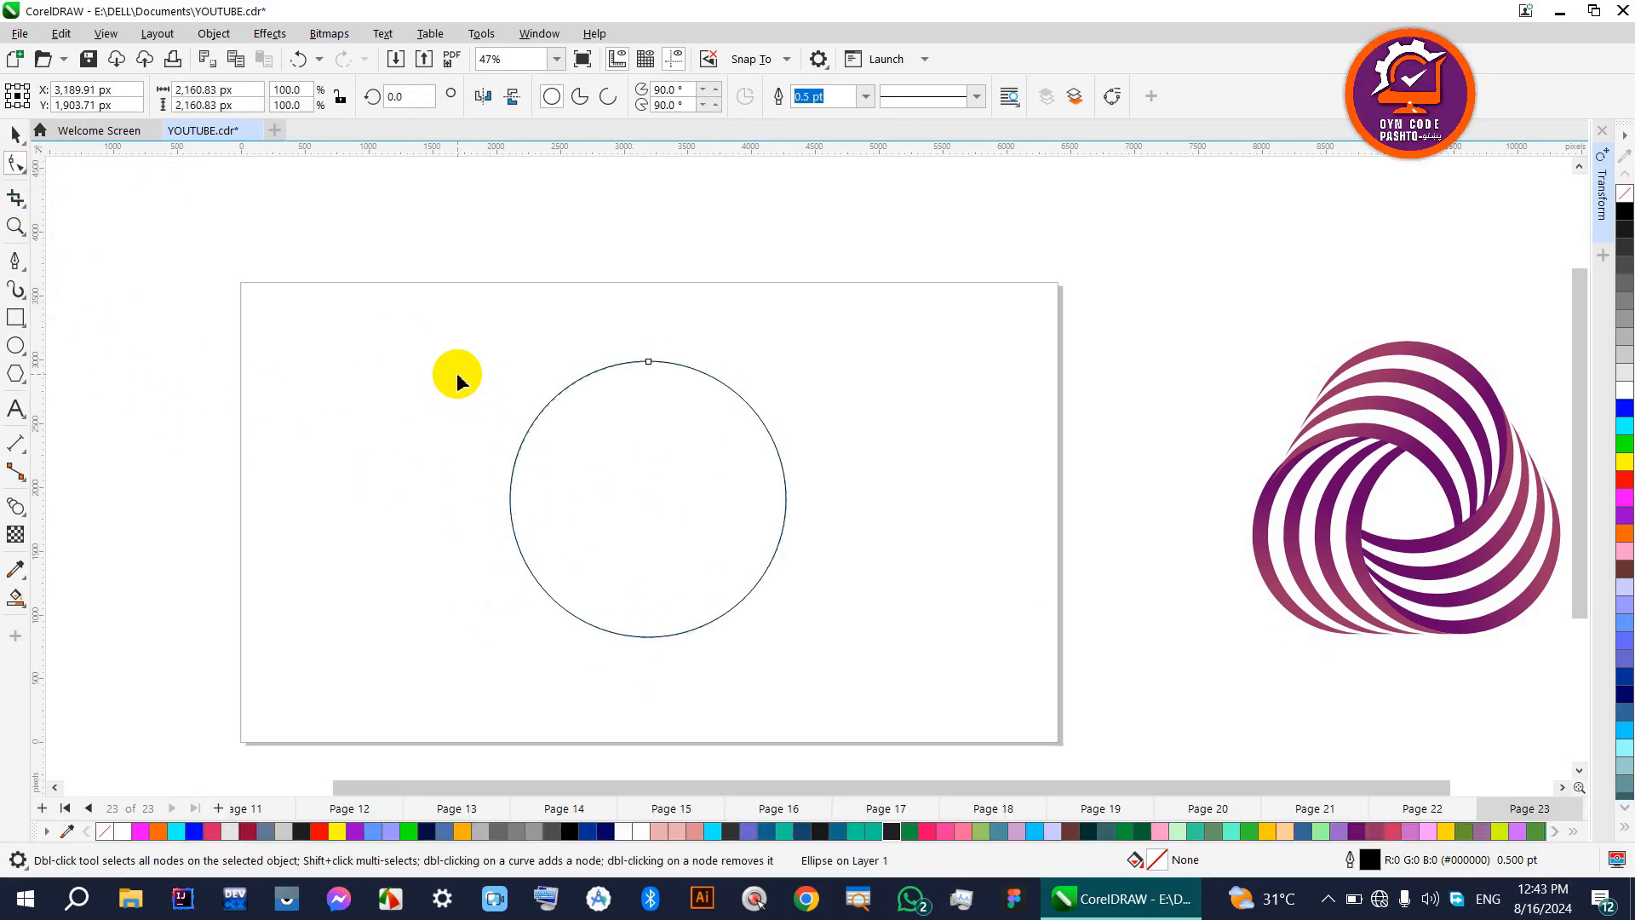
pyautogui.hotkey('ctrl', 'q')
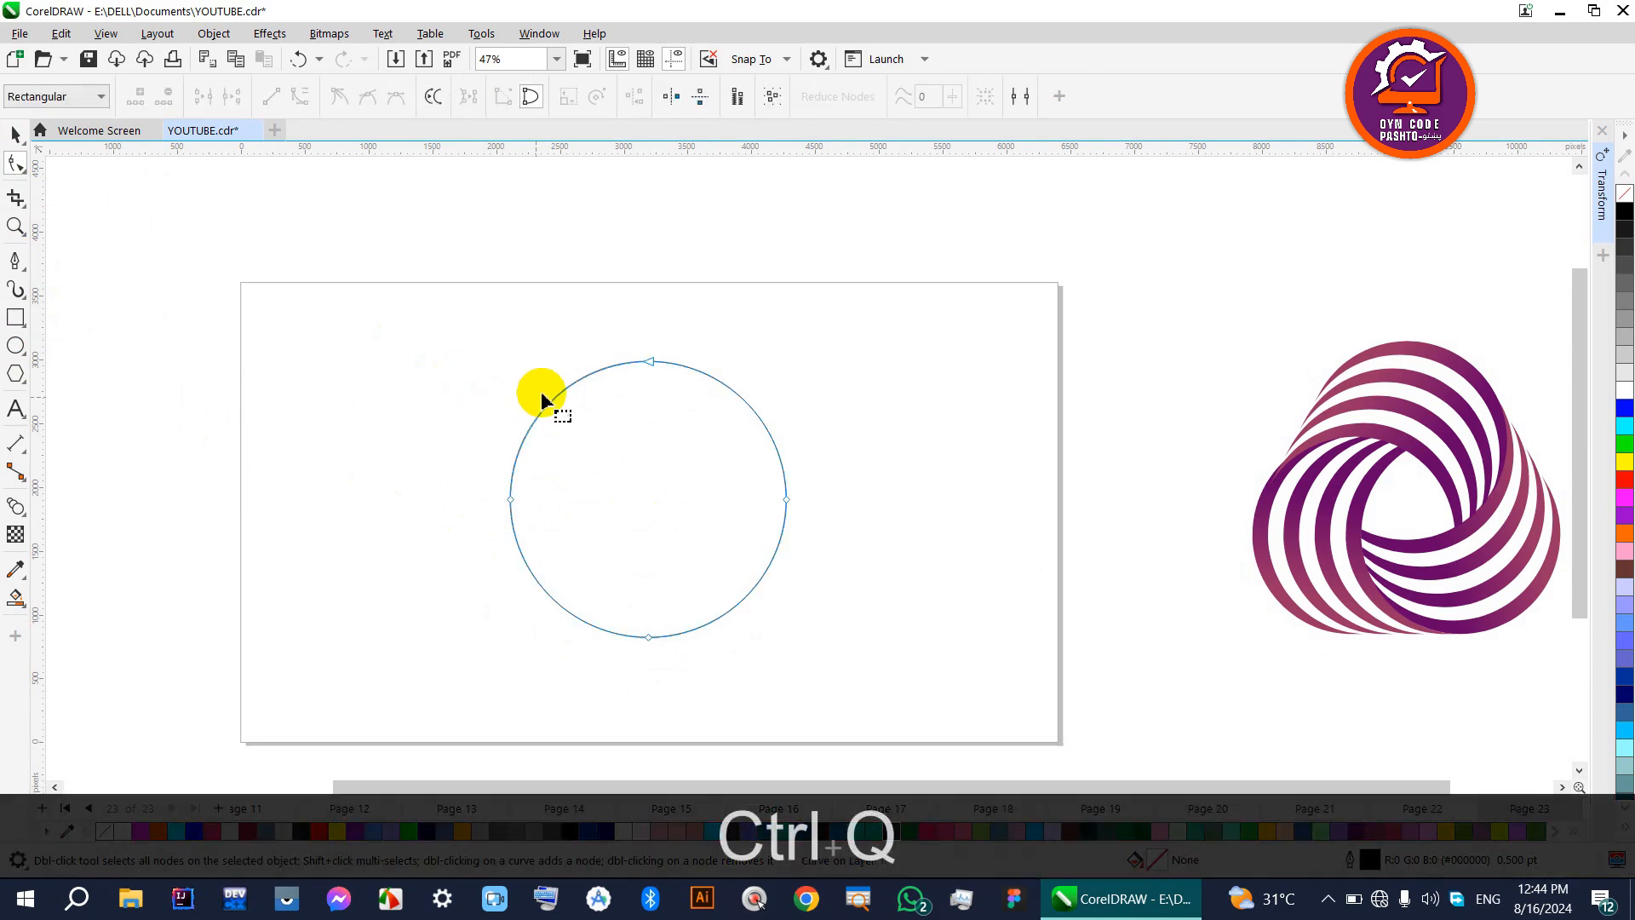
# Break the circle's curve at its uppermost and lowermost nodes and break it apart into two separate half-circles
pyautogui.moveTo(675, 667); pyautogui.dragTo(678, 669)
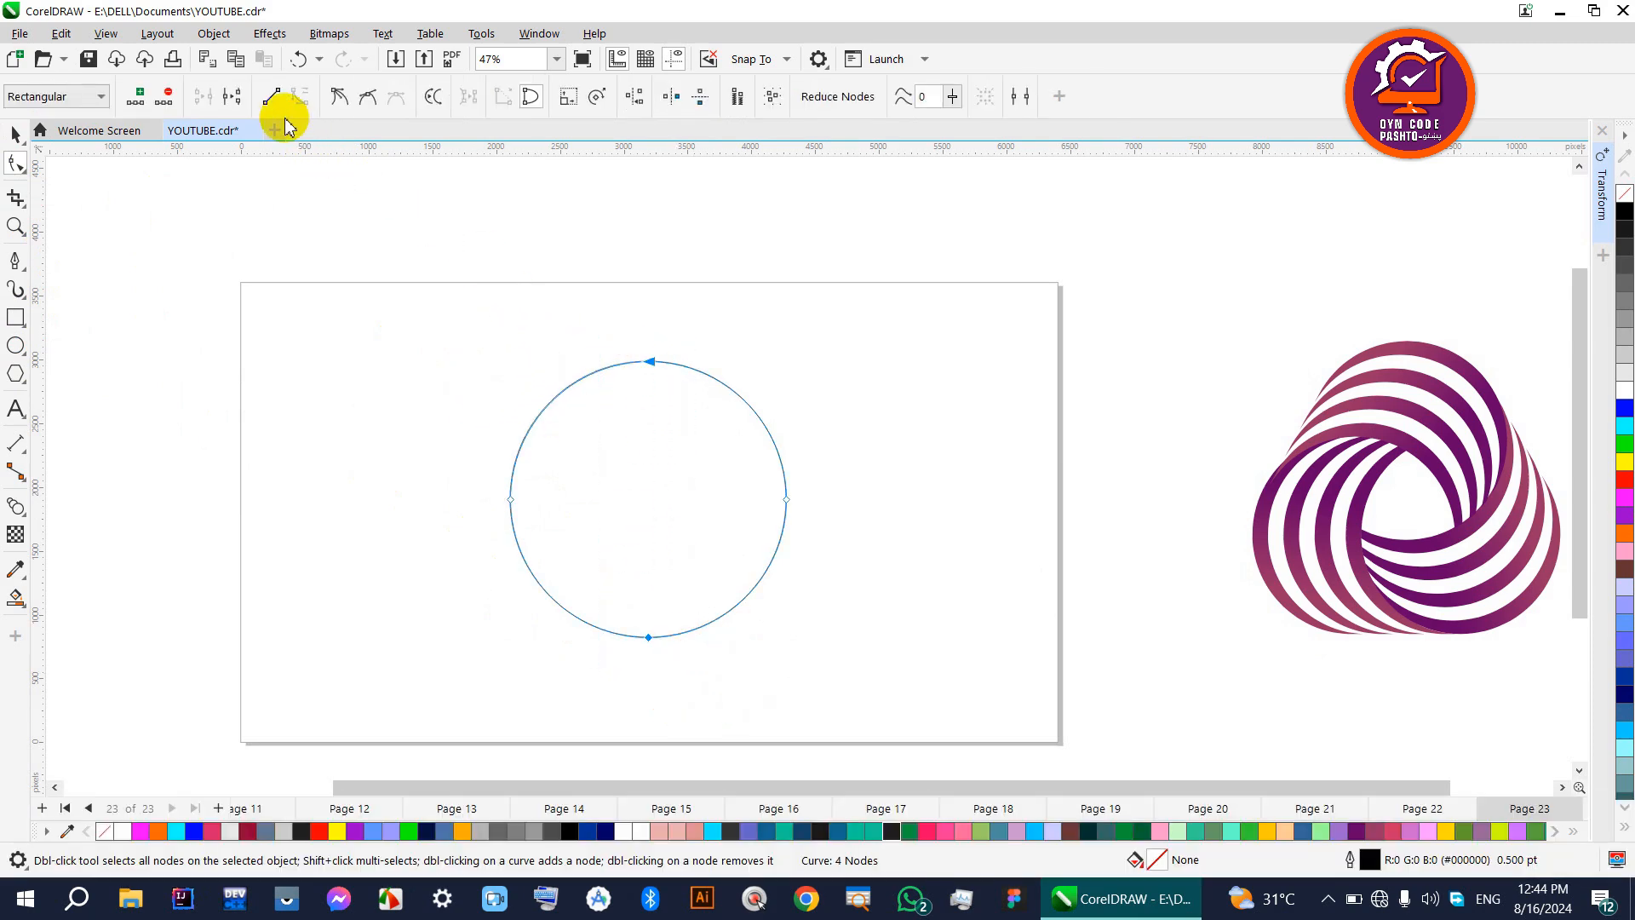
pyautogui.click(236, 100)
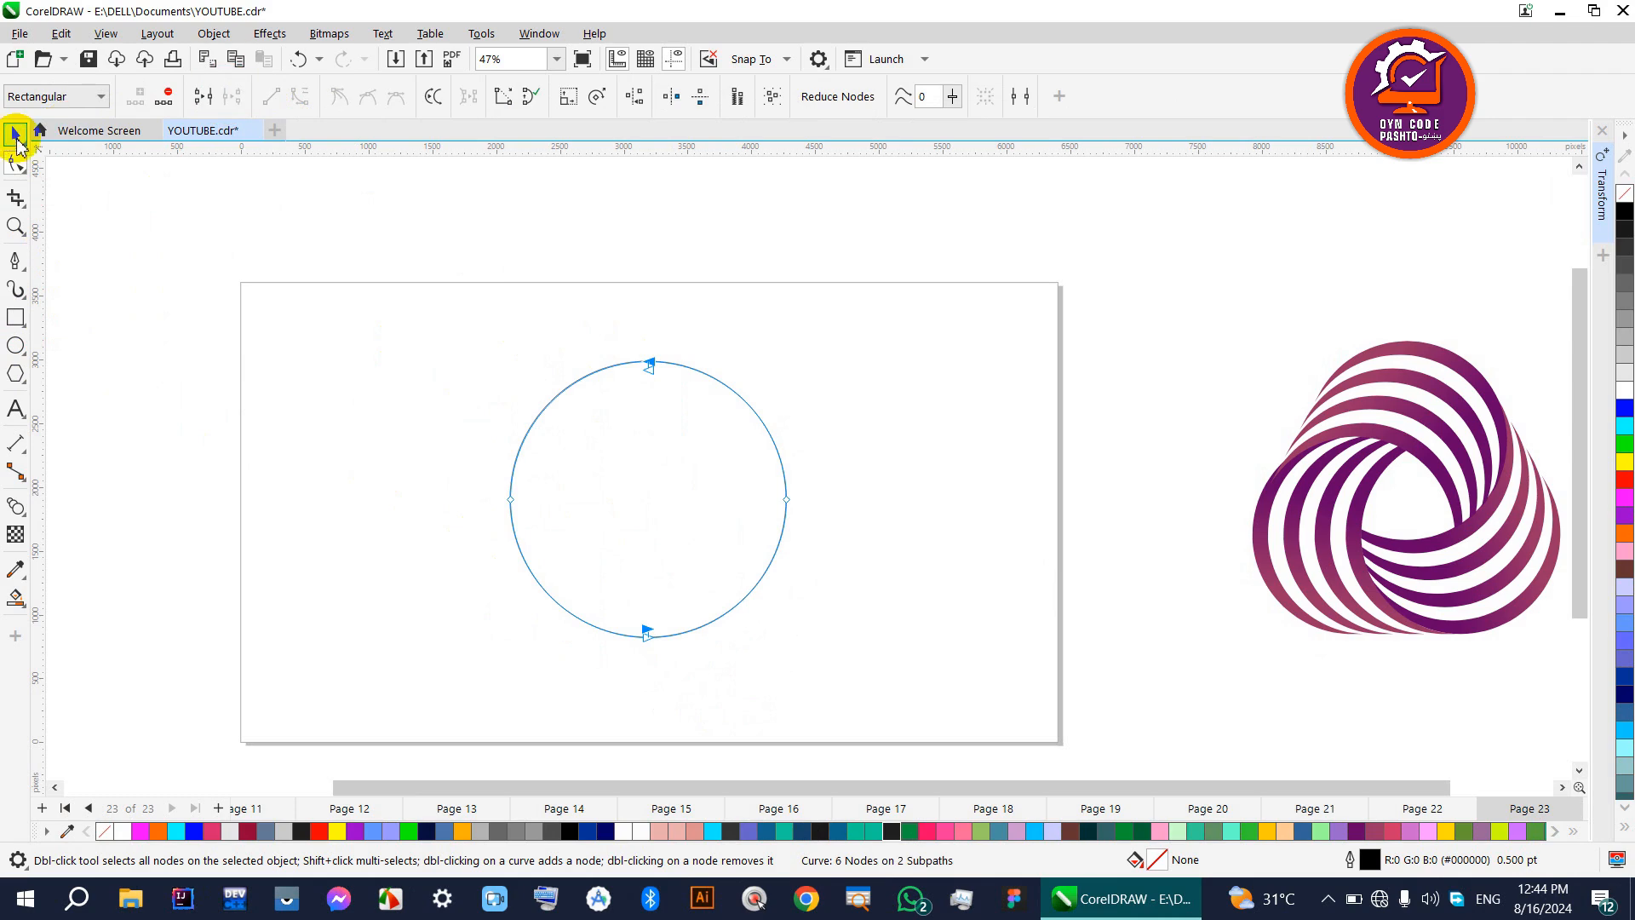
pyautogui.click(15, 135)
pyautogui.hotkey('ctrl', 'k')
# Mirror the right half-circle horizontally and place it beside the left one, at about X 3,670 px
pyautogui.click(754, 441)
pyautogui.moveTo(755, 441); pyautogui.dragTo(795, 441)
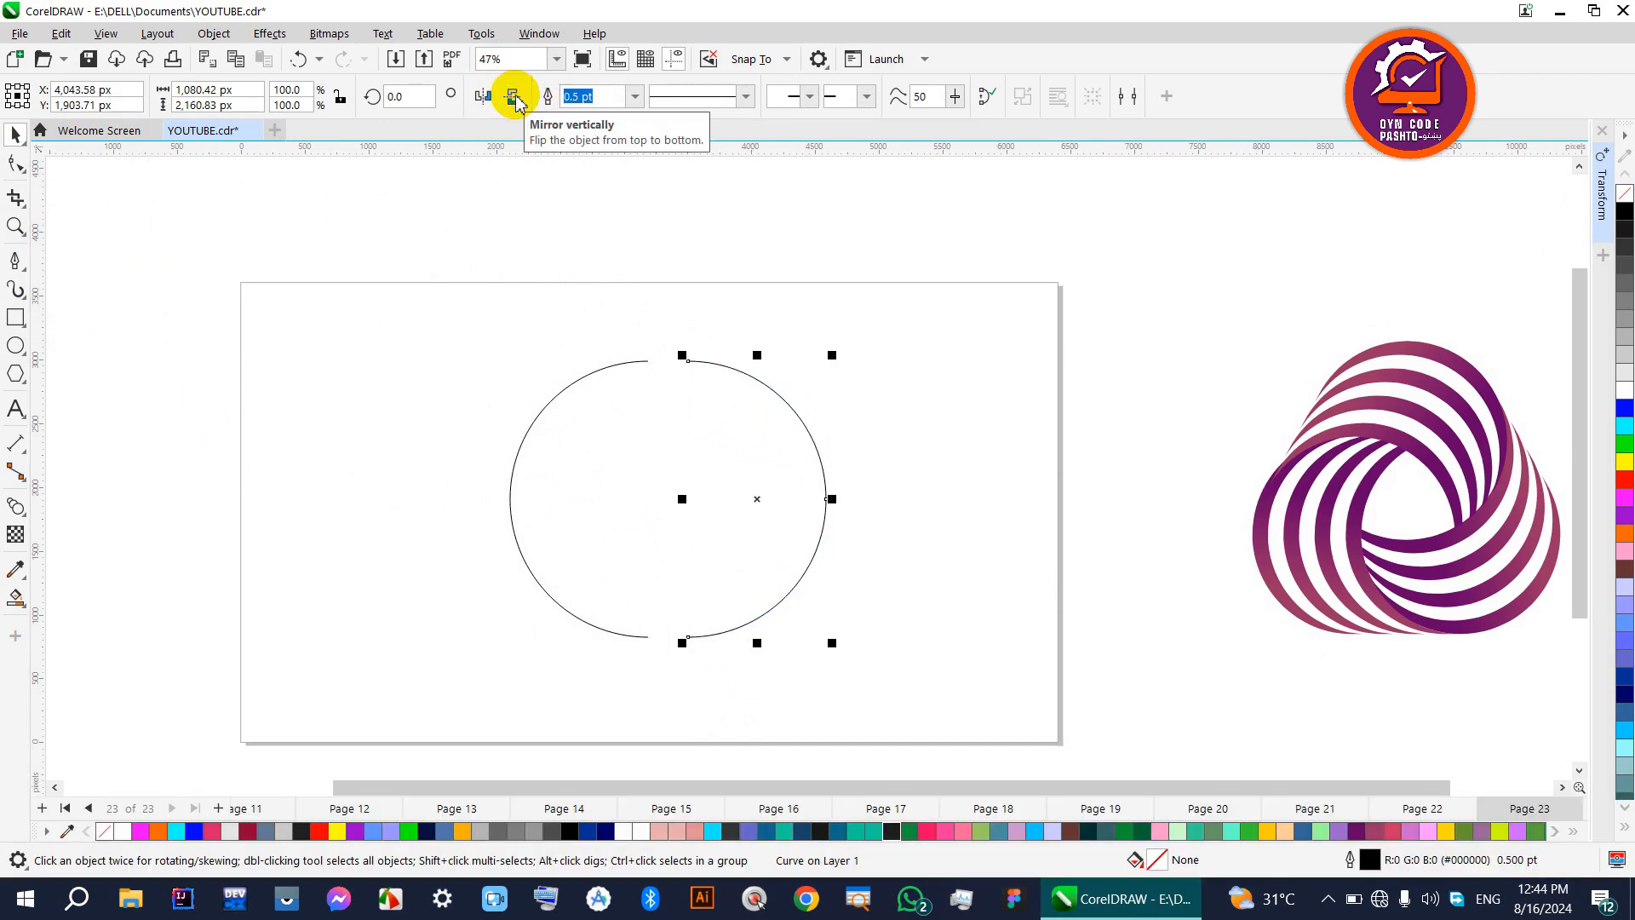
pyautogui.click(481, 99)
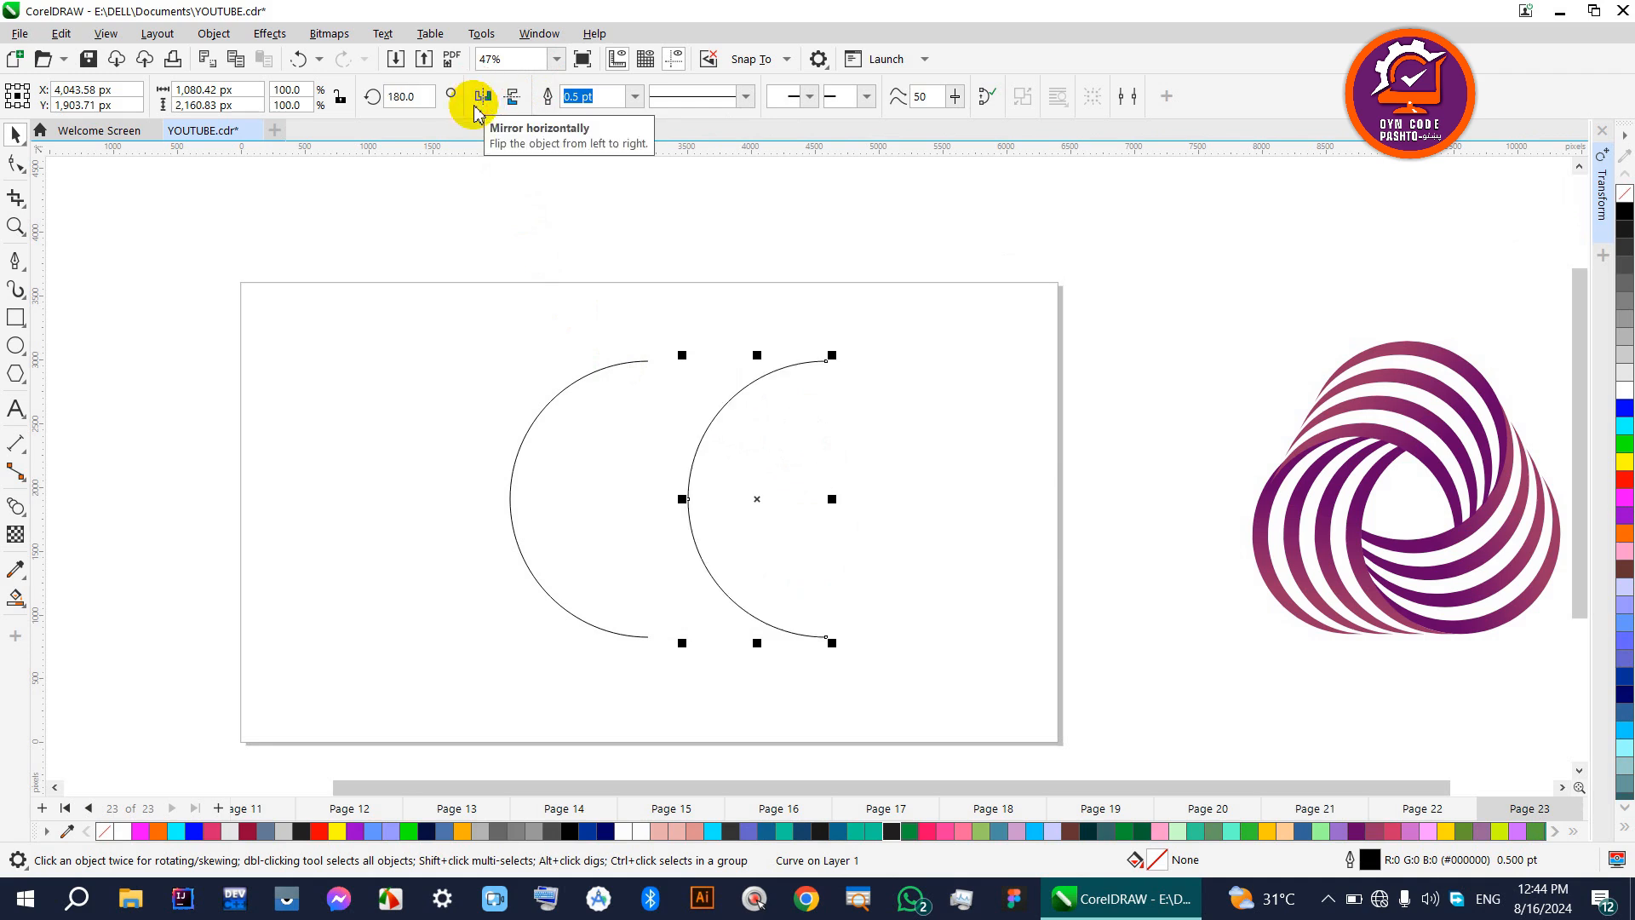
pyautogui.moveTo(792, 509); pyautogui.dragTo(744, 512)
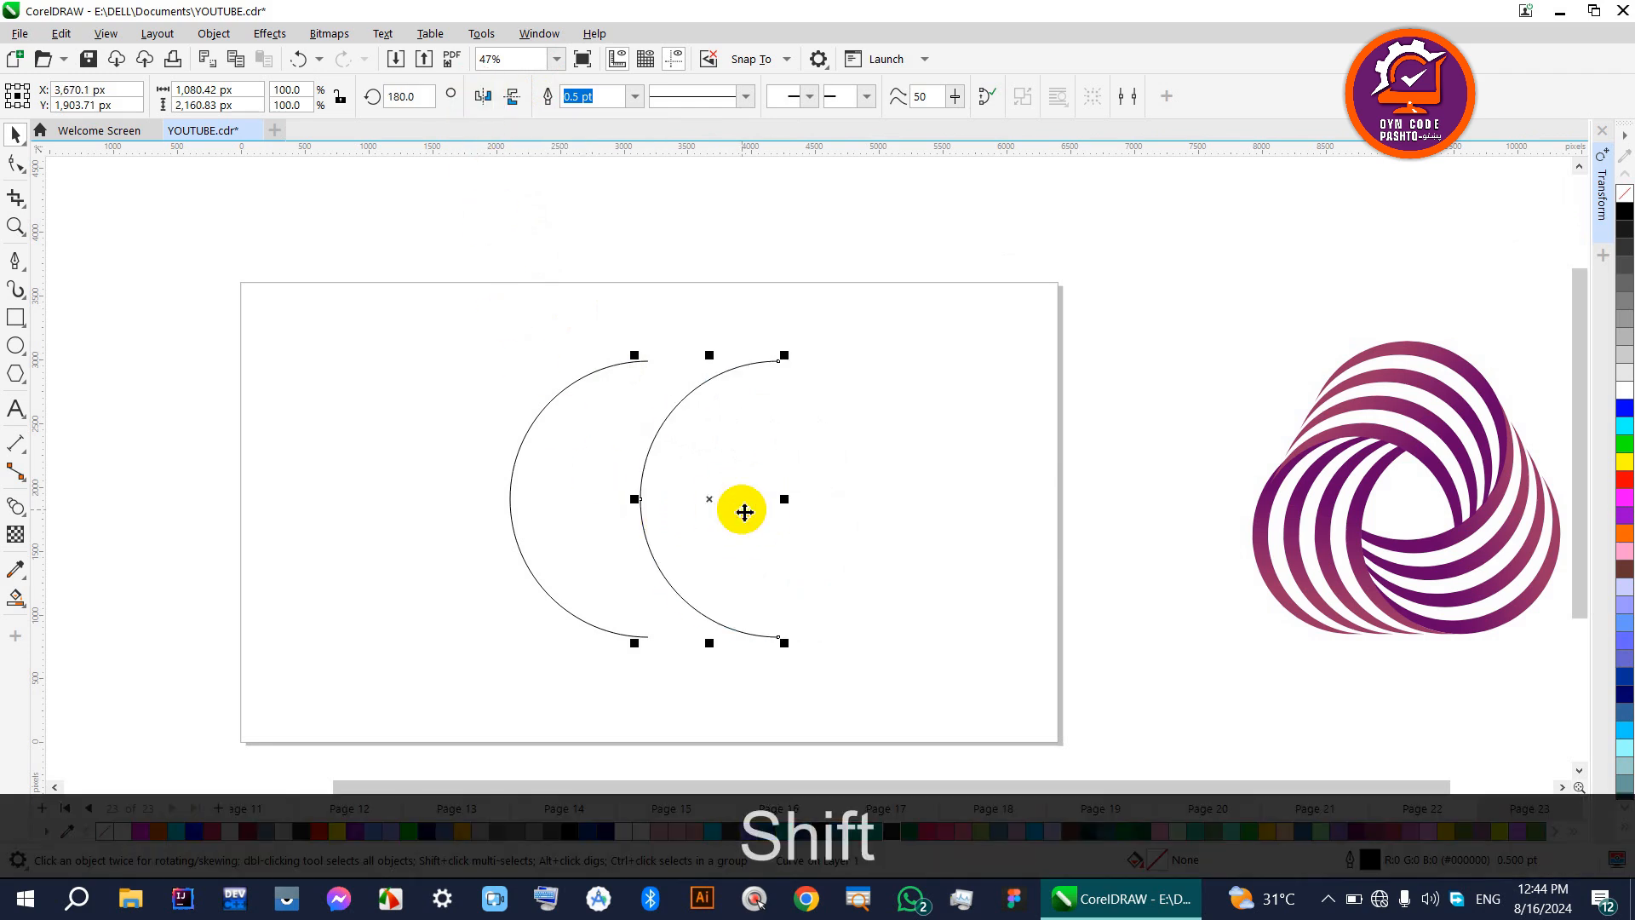
pyautogui.click(602, 300)
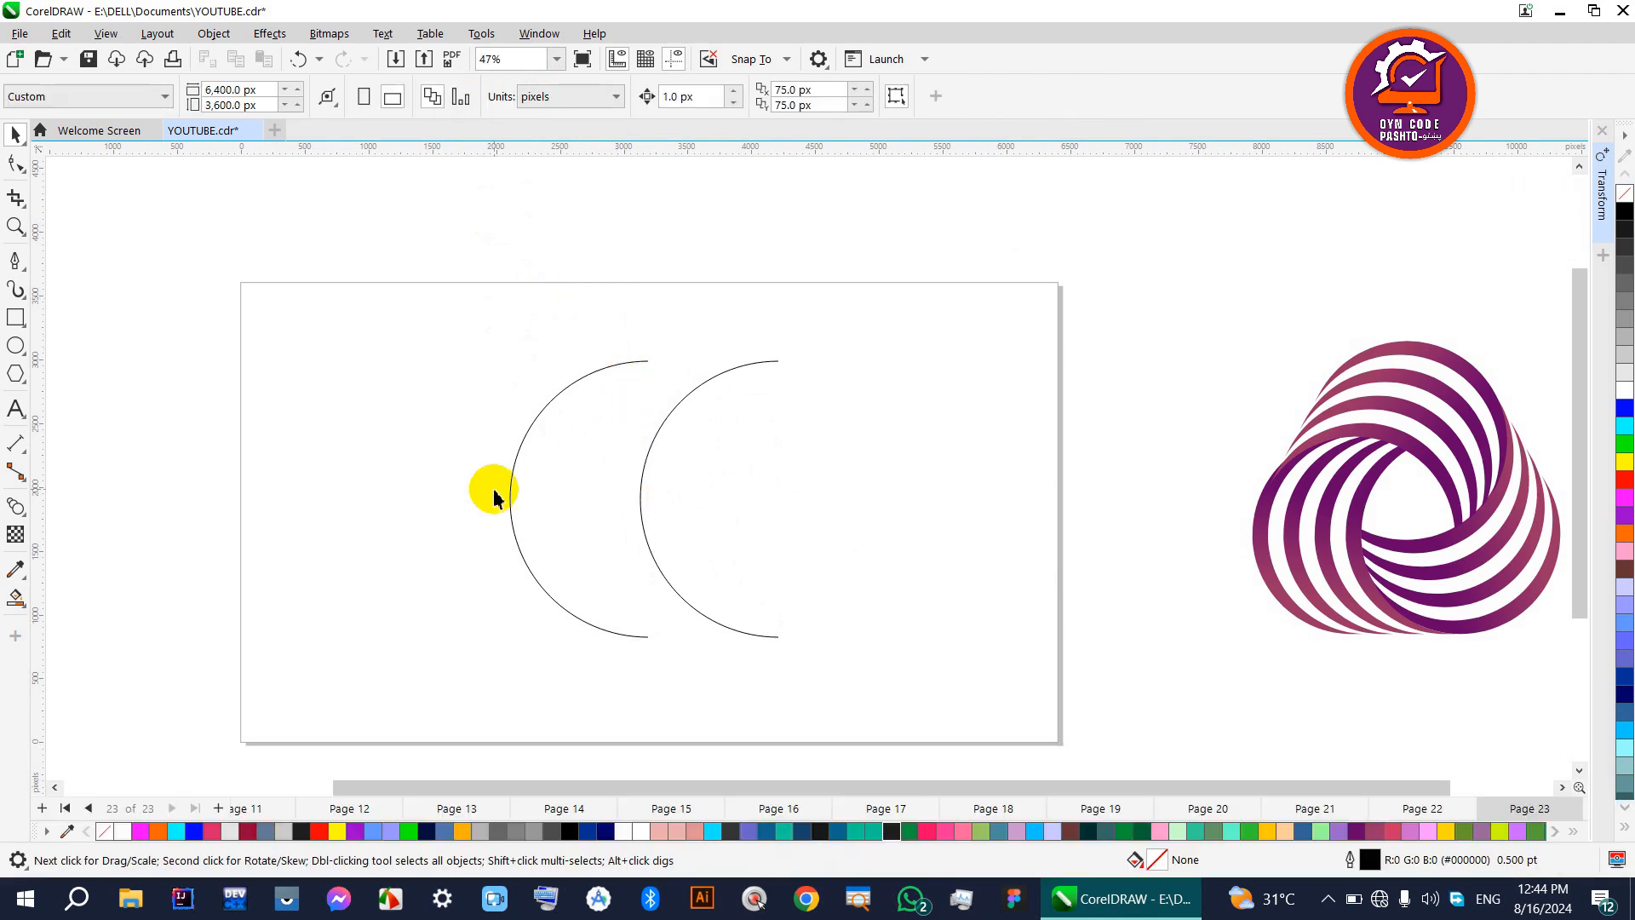
# Blend the two half-circle arcs and set the number of blend steps to 6
pyautogui.click(15, 506)
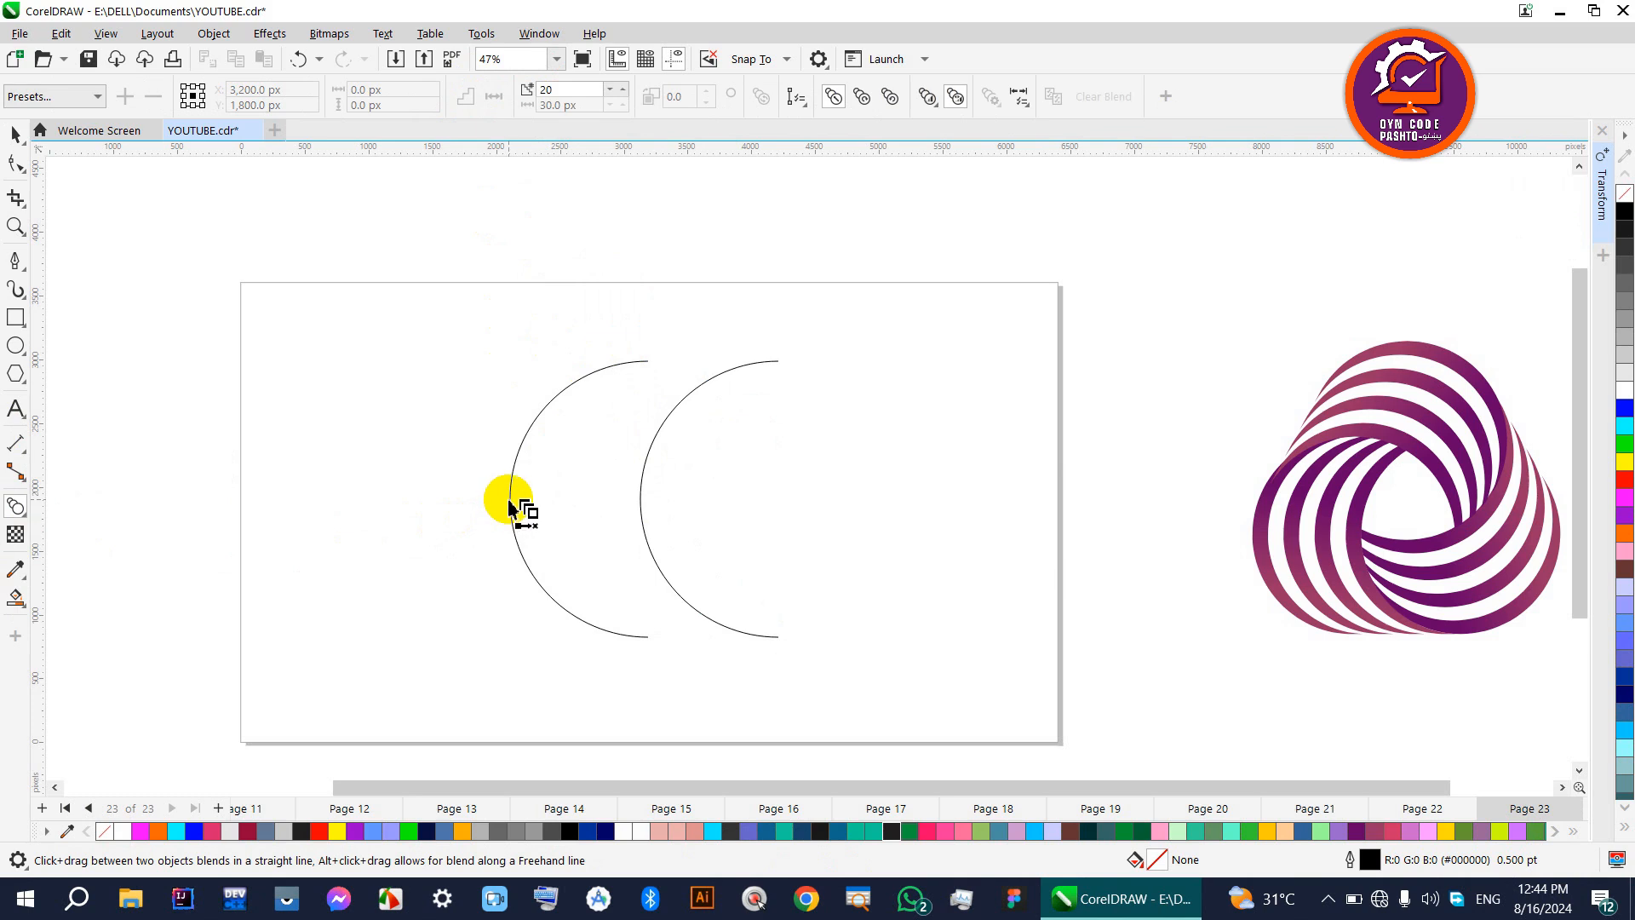
pyautogui.click(509, 503)
pyautogui.moveTo(656, 502); pyautogui.dragTo(659, 501)
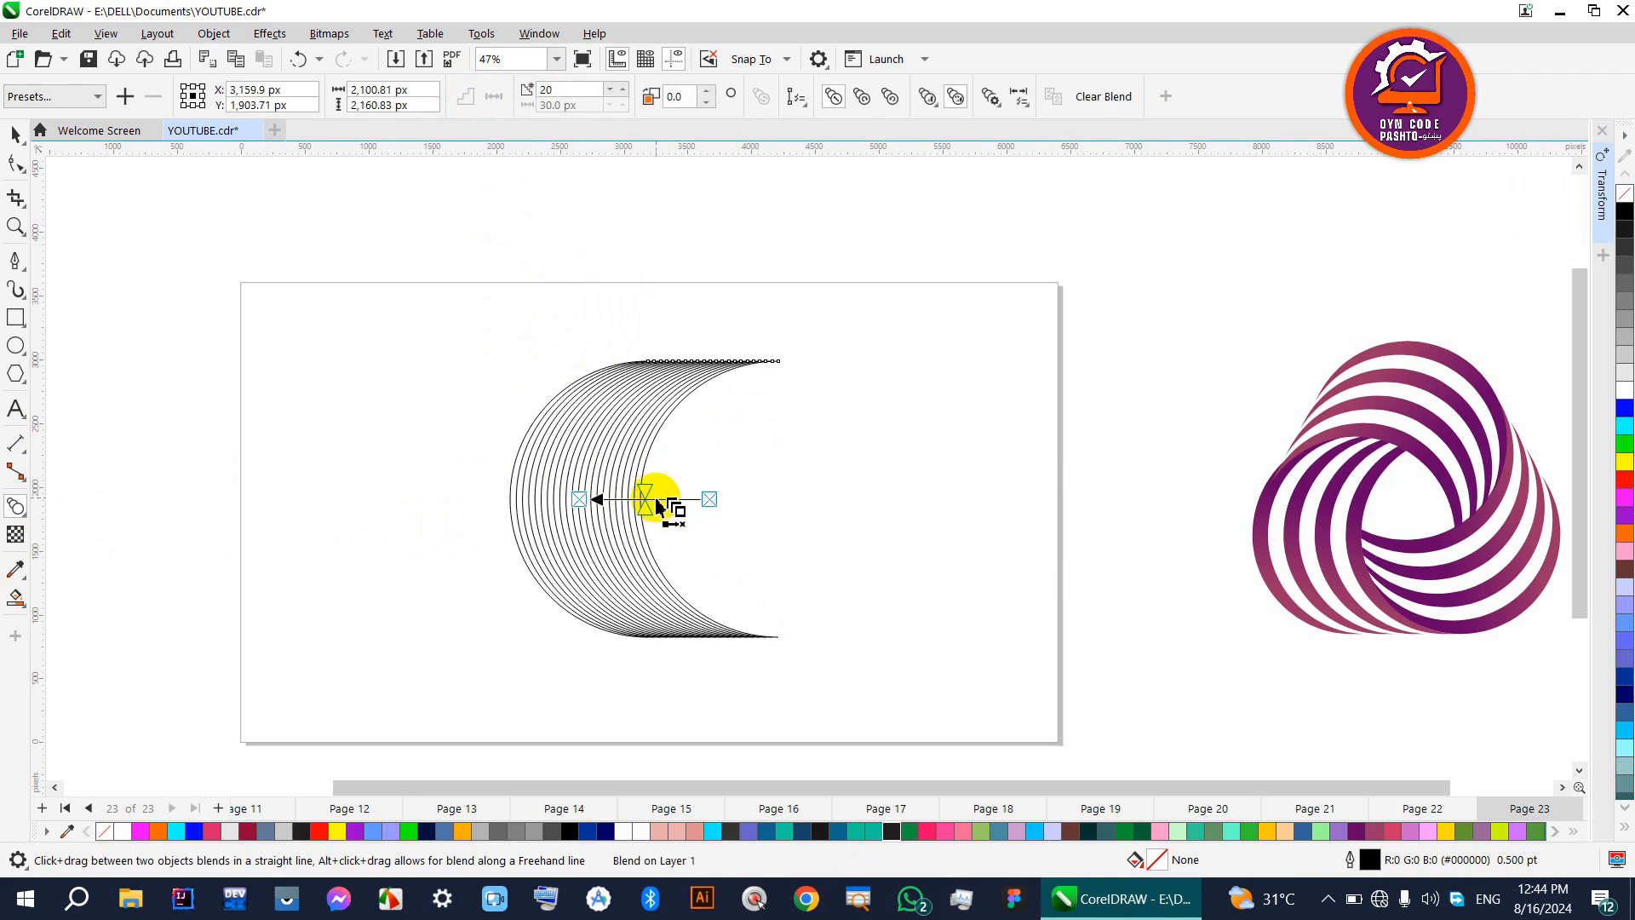
pyautogui.click(546, 90)
pyautogui.write('6')
pyautogui.press('Return')
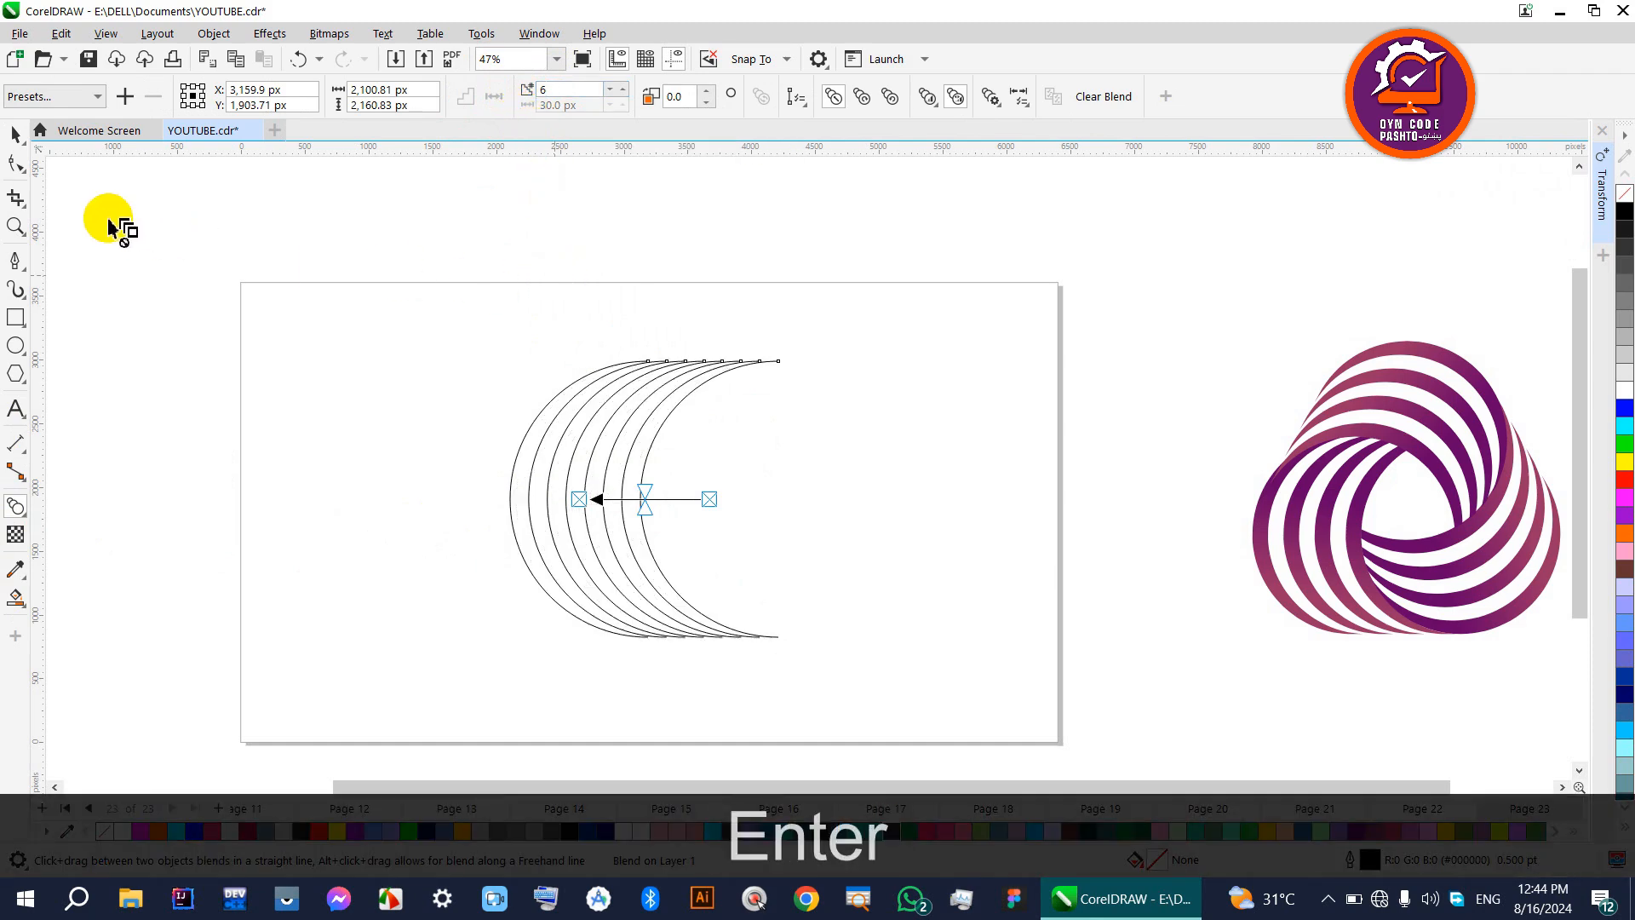
pyautogui.click(16, 136)
pyautogui.click(456, 540)
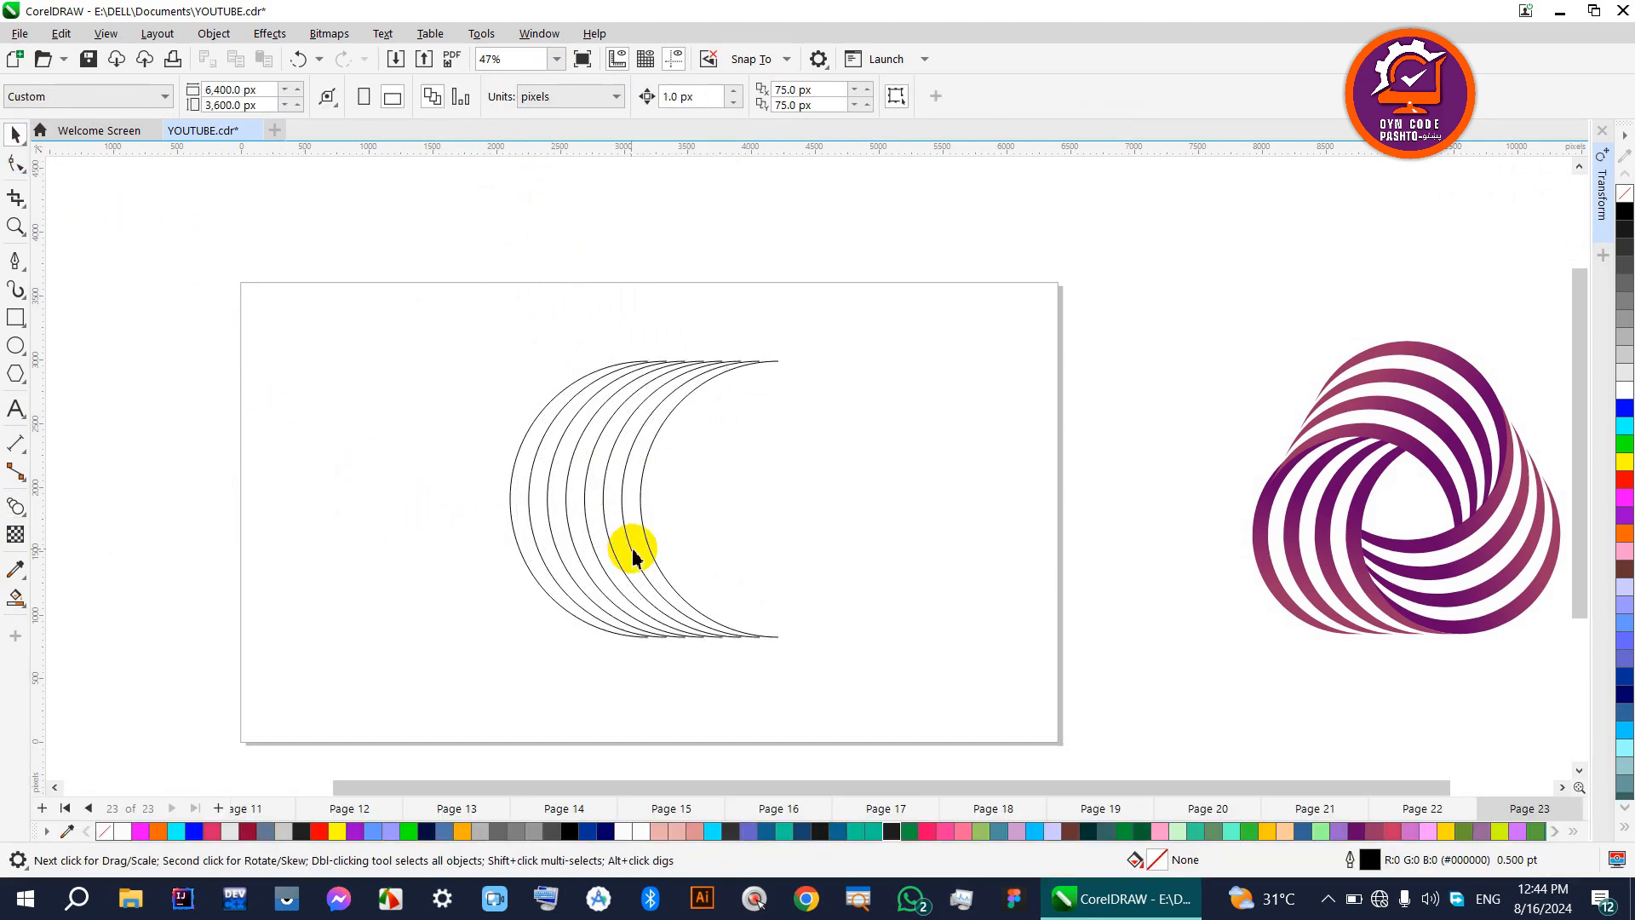
# Move the three-piece purple reference logo close to the right side of the blended arcs
pyautogui.moveTo(1131, 275); pyautogui.dragTo(1361, 682)
pyautogui.moveTo(1288, 558); pyautogui.dragTo(942, 572)
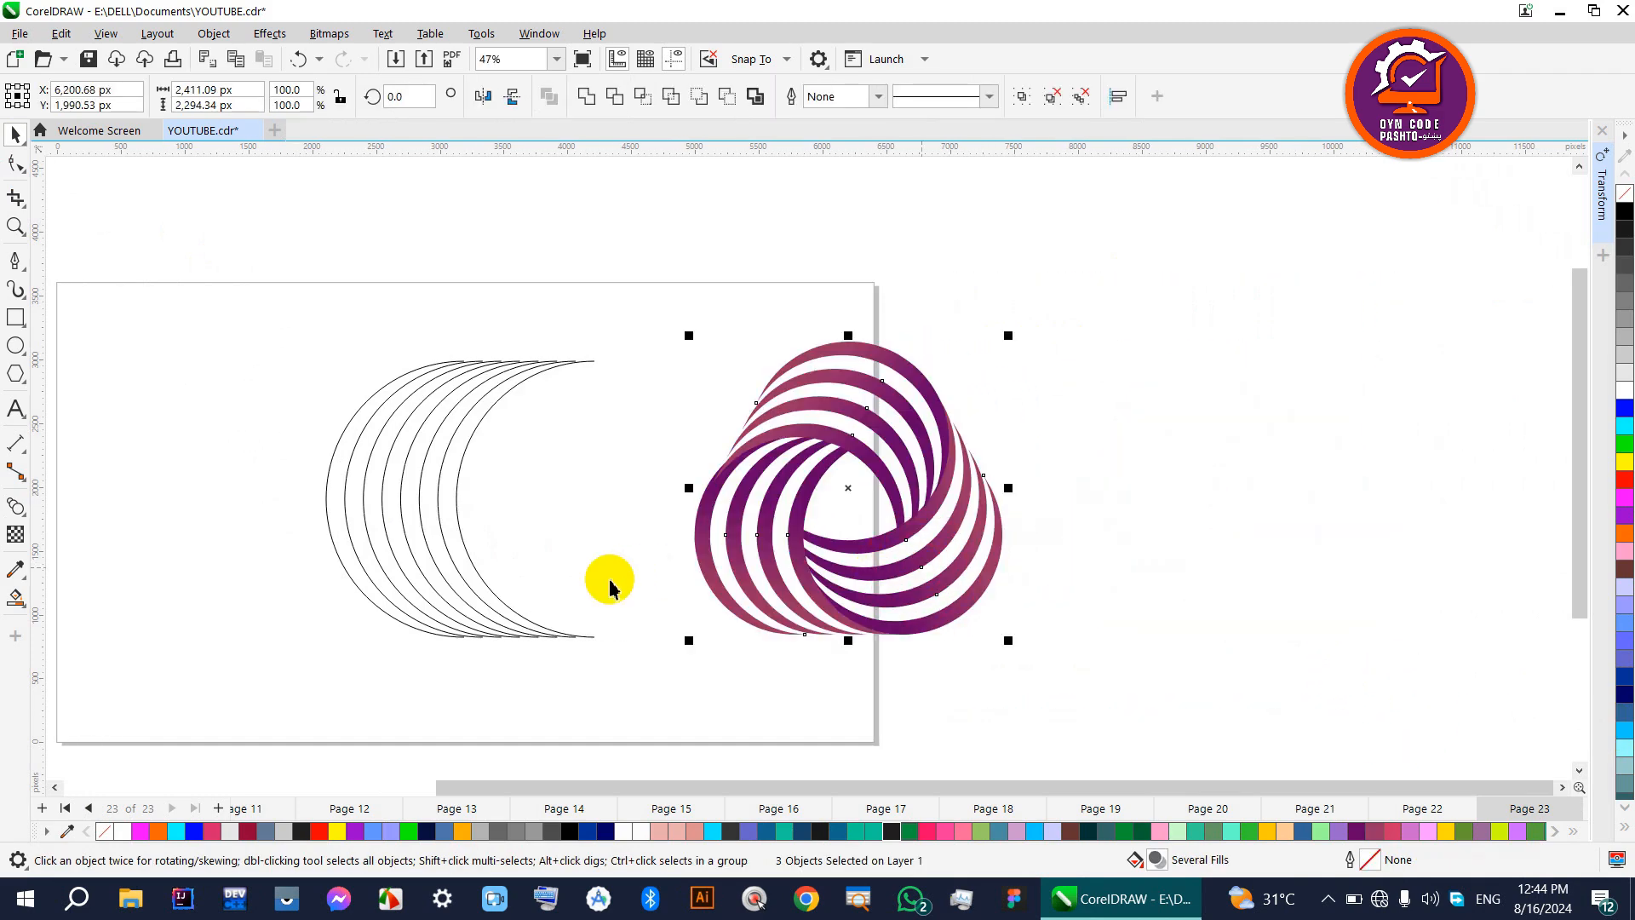
pyautogui.scroll(1, 481, 587)
pyautogui.click(384, 213)
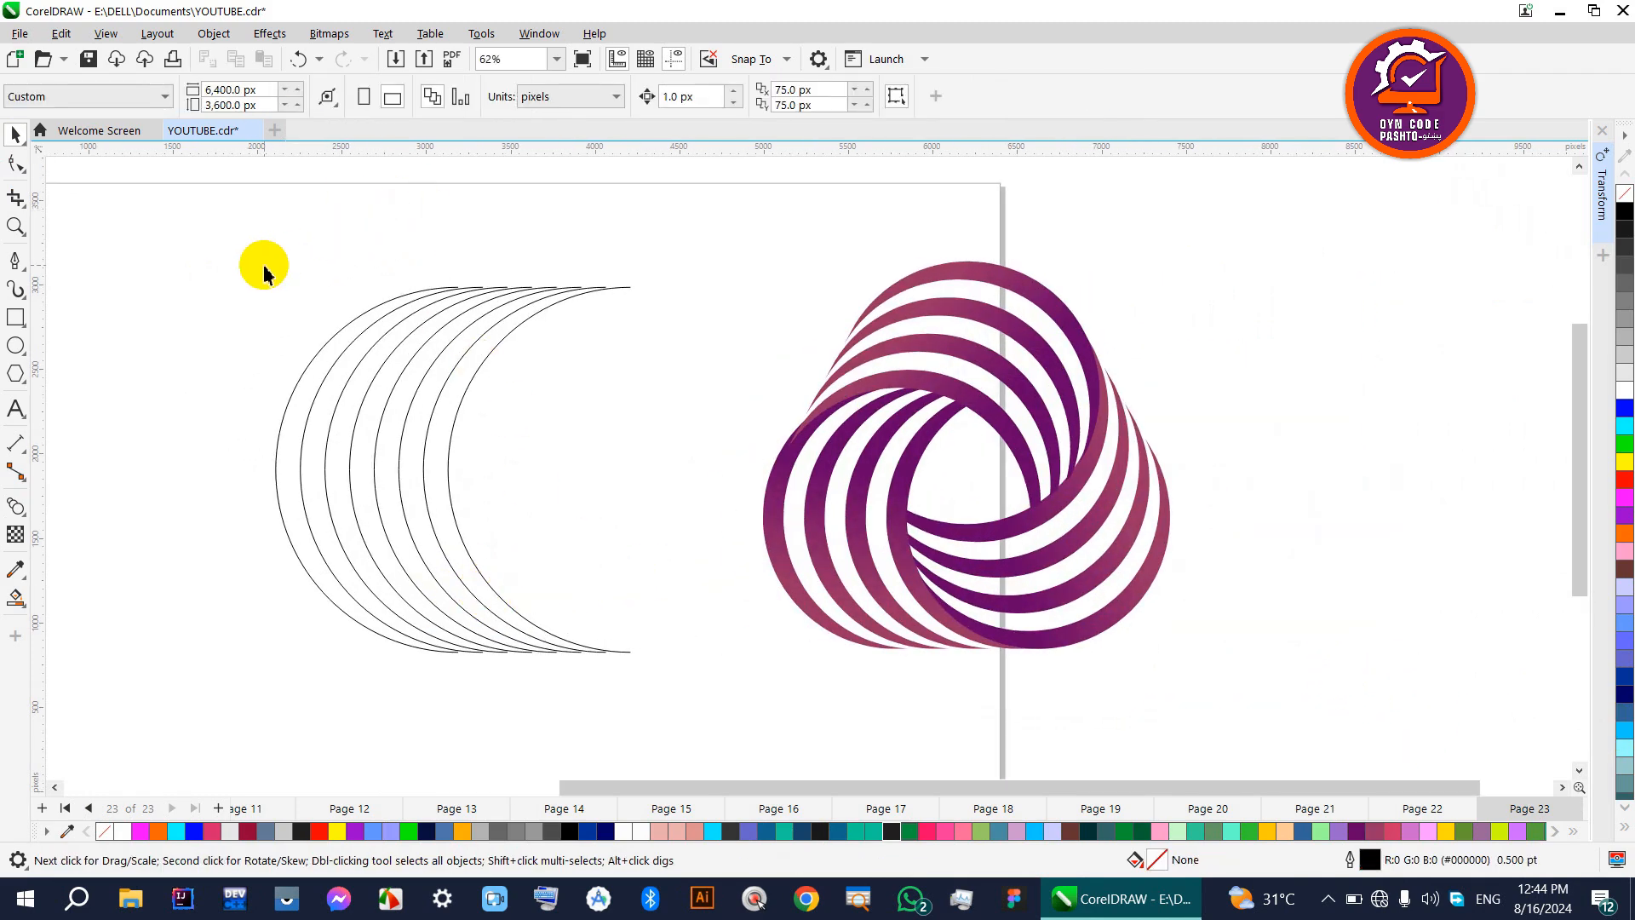
pyautogui.scroll(-1, 656, 492)
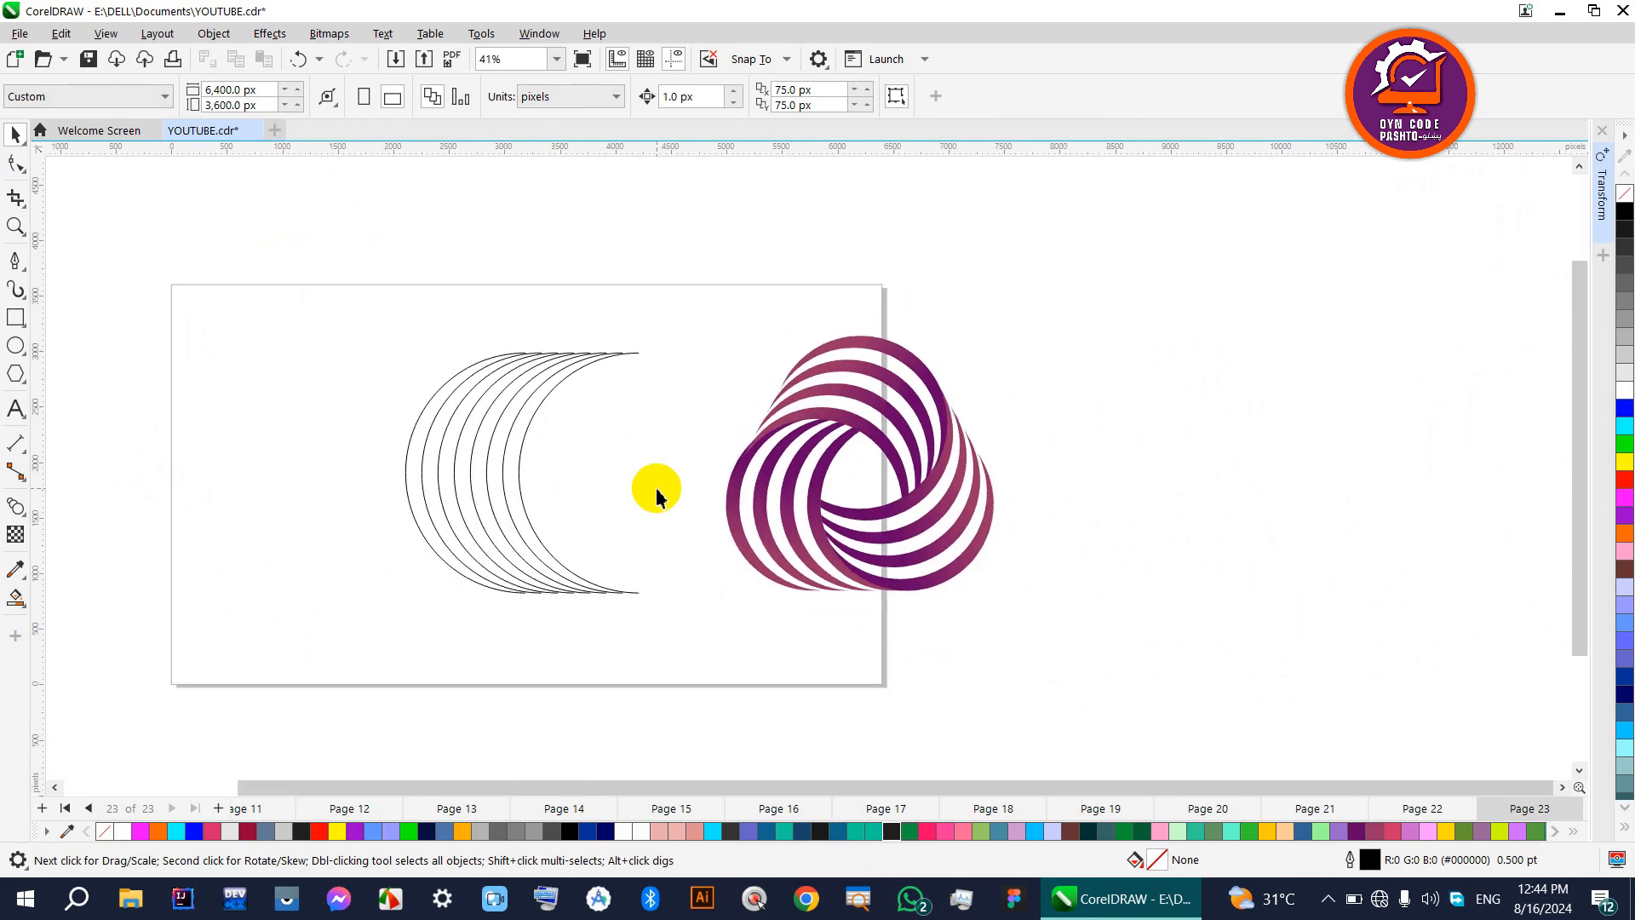
# Draw a circle about 2,240 px wide over the blended arcs and scale it proportionally to about 2,170 px
pyautogui.click(16, 344)
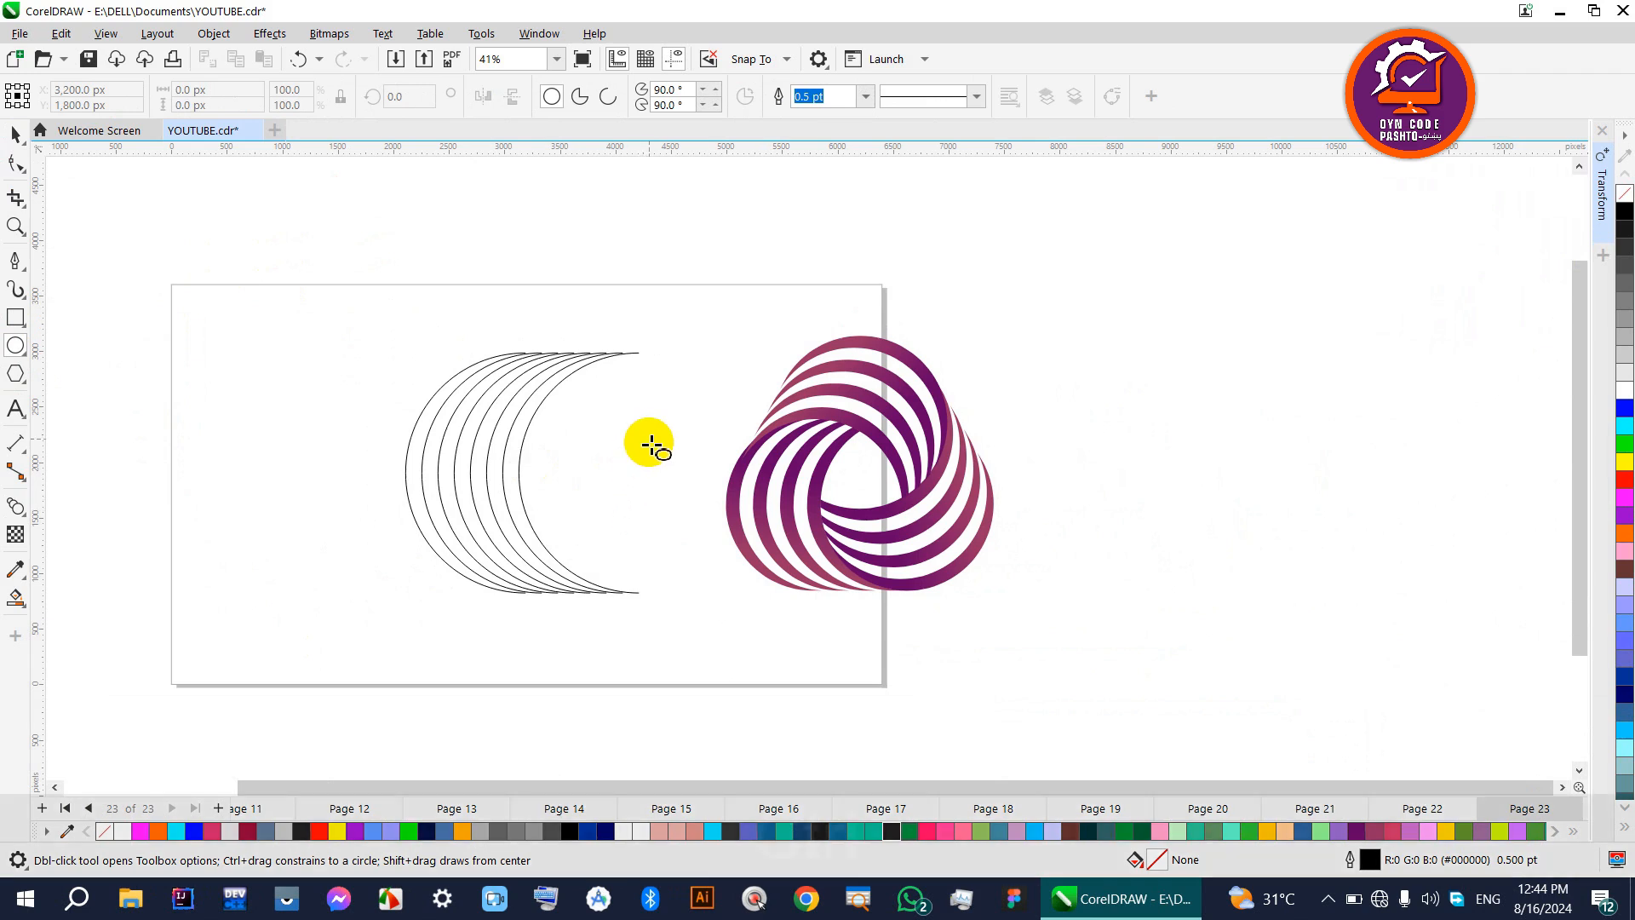
pyautogui.moveTo(656, 352)
pyautogui.mouseDown()
pyautogui.moveTo(482, 530)
pyautogui.moveTo(441, 601)
pyautogui.mouseUp()
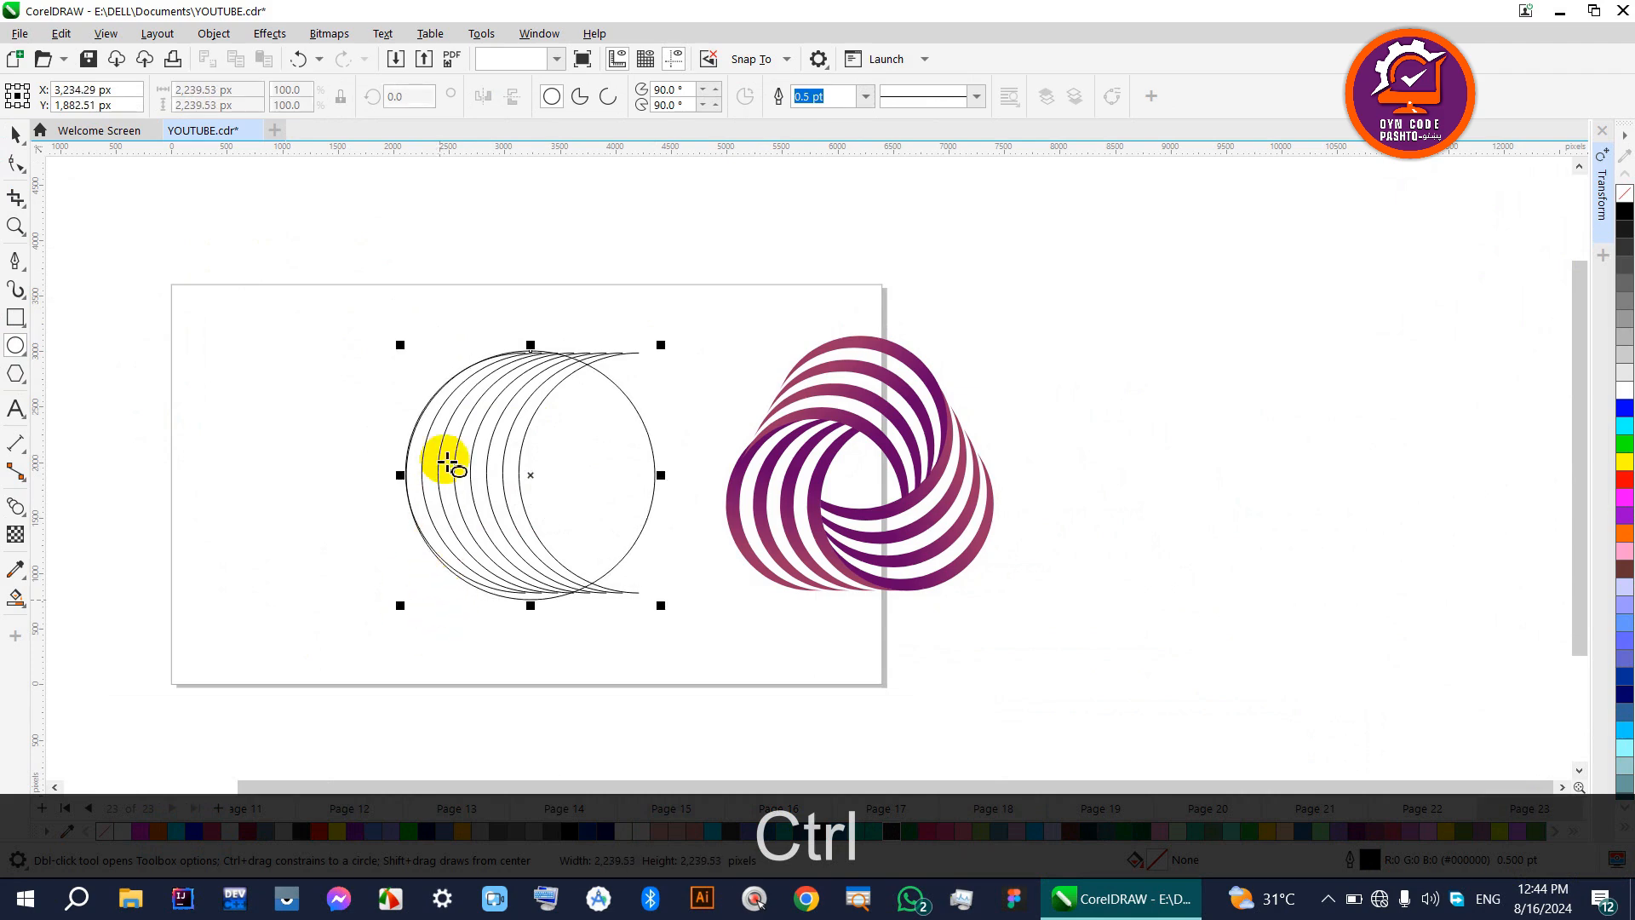
pyautogui.scroll(2, 445, 445)
pyautogui.click(10, 136)
pyautogui.scroll(2, 393, 545)
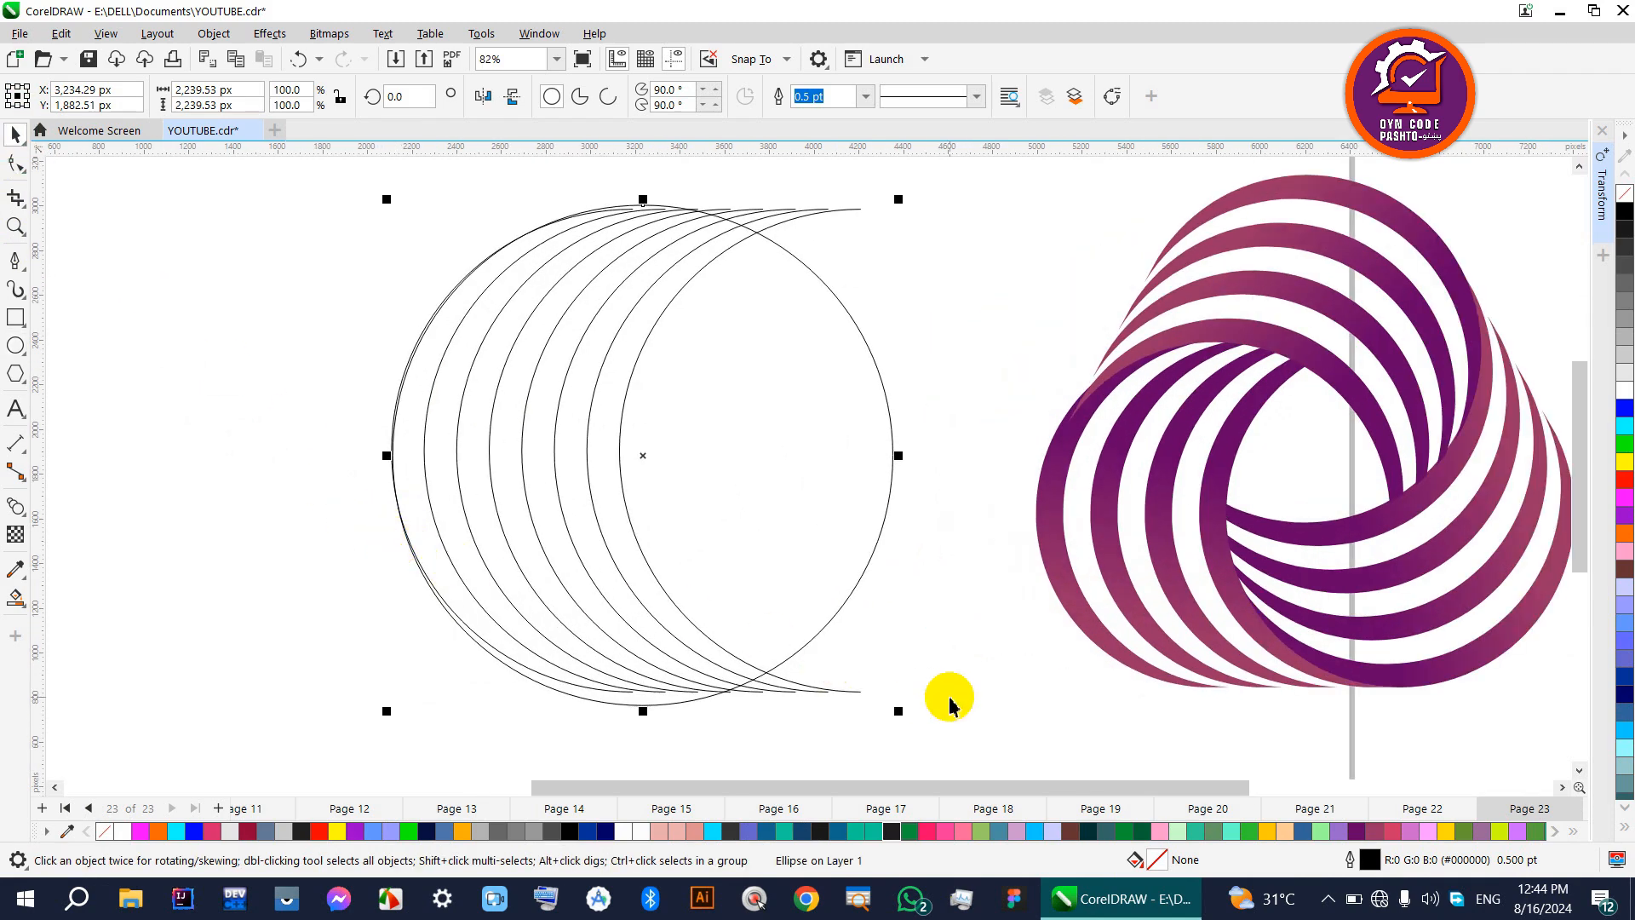
pyautogui.moveTo(905, 715); pyautogui.dragTo(891, 699)
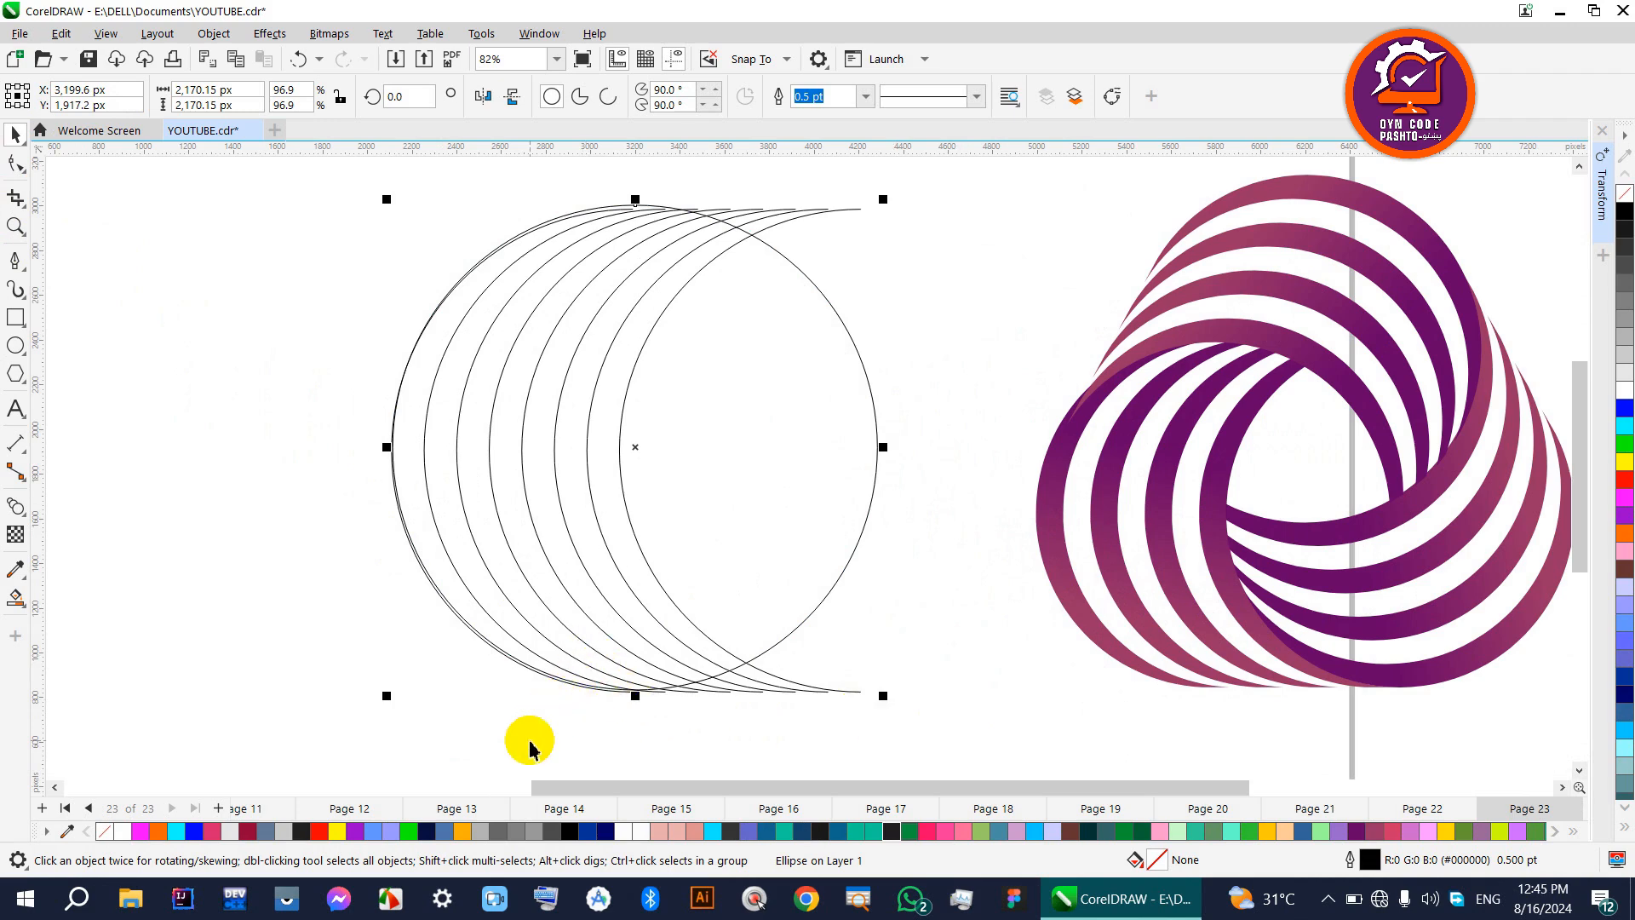
# Give the circle a red outline and nudge it down to about Y 1,903 px to line up with the outermost arc
pyautogui.scroll(-1, 582, 569)
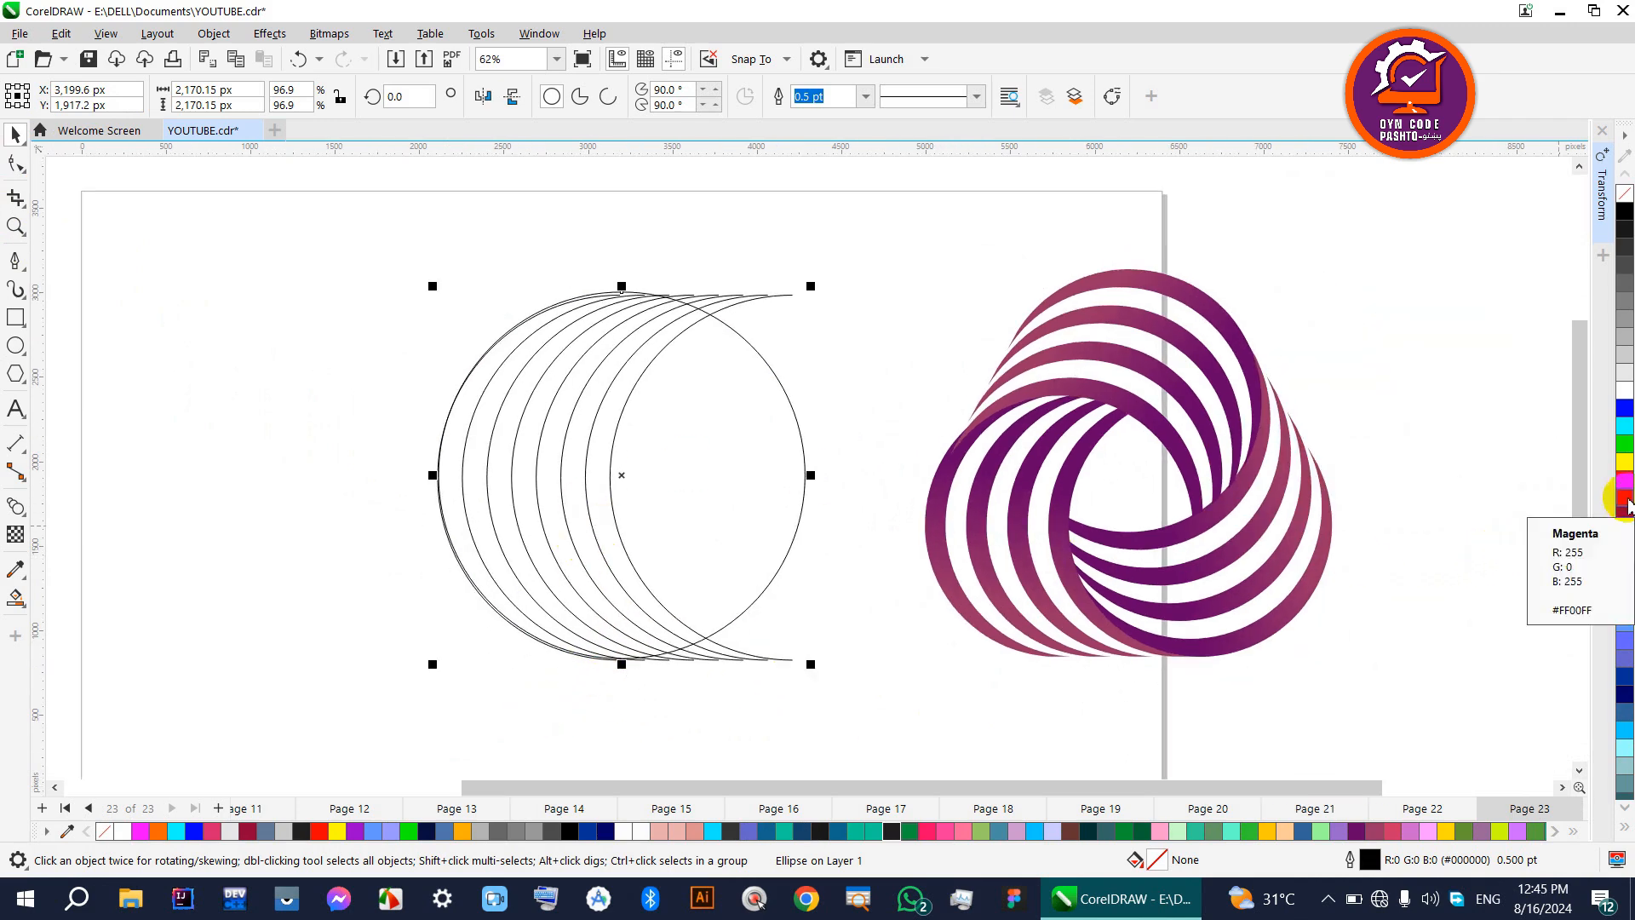
pyautogui.scroll(1, 429, 371)
pyautogui.click(547, 358)
pyautogui.scroll(2, 552, 359)
pyautogui.press('Down')
pyautogui.press('Down')
pyautogui.press('Down')
pyautogui.press('Down')
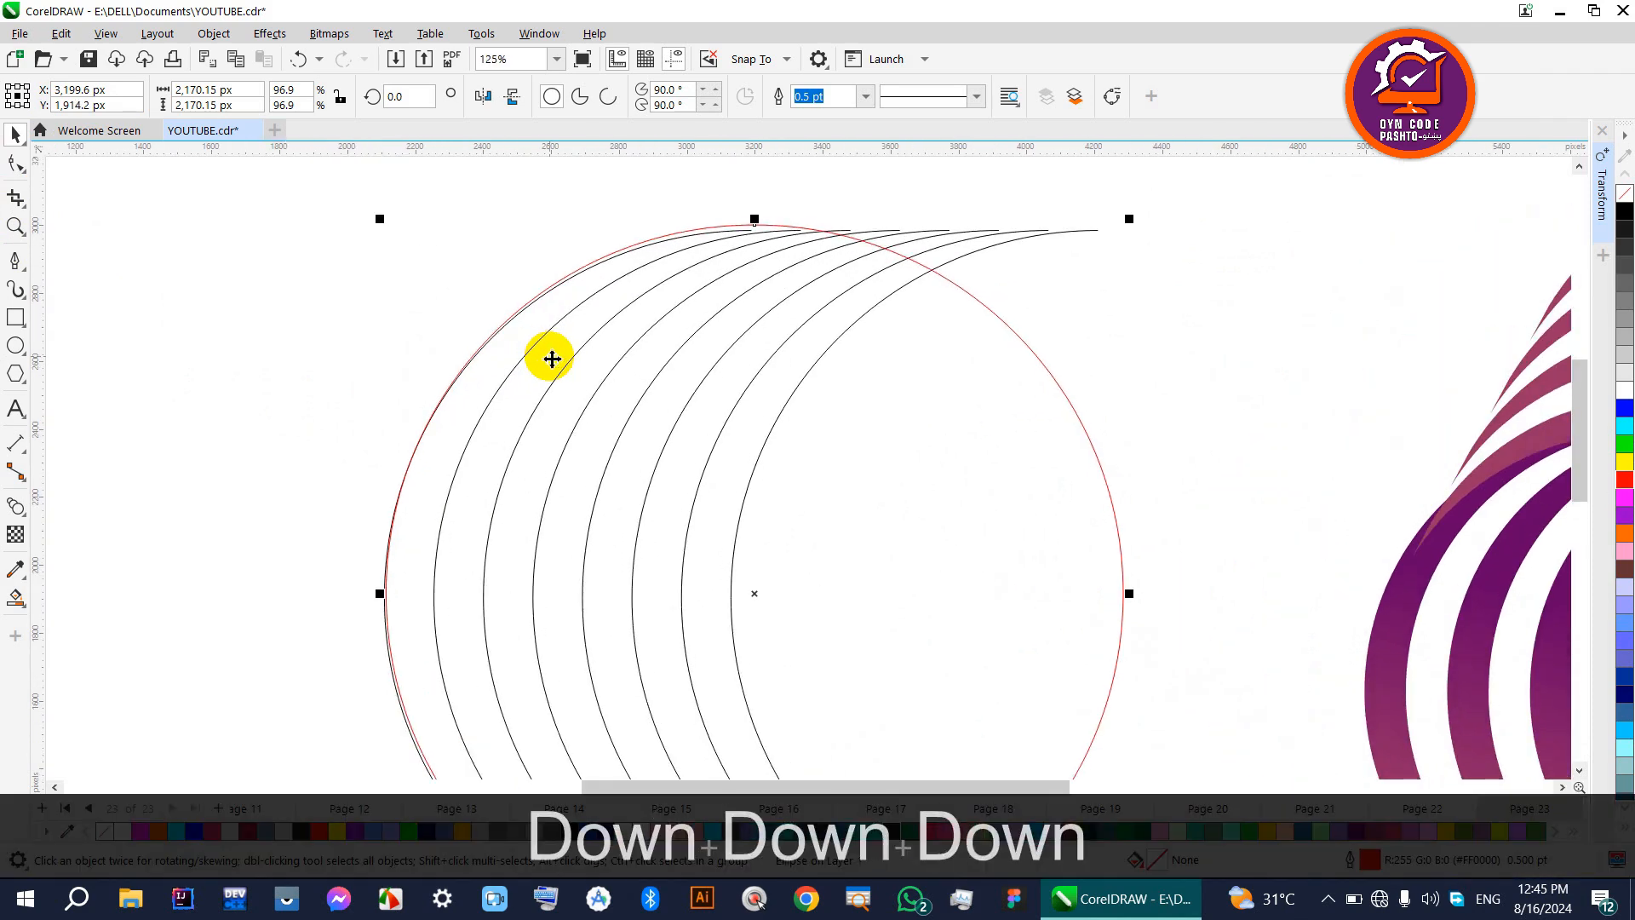
pyautogui.press('Down')
pyautogui.press('Down')
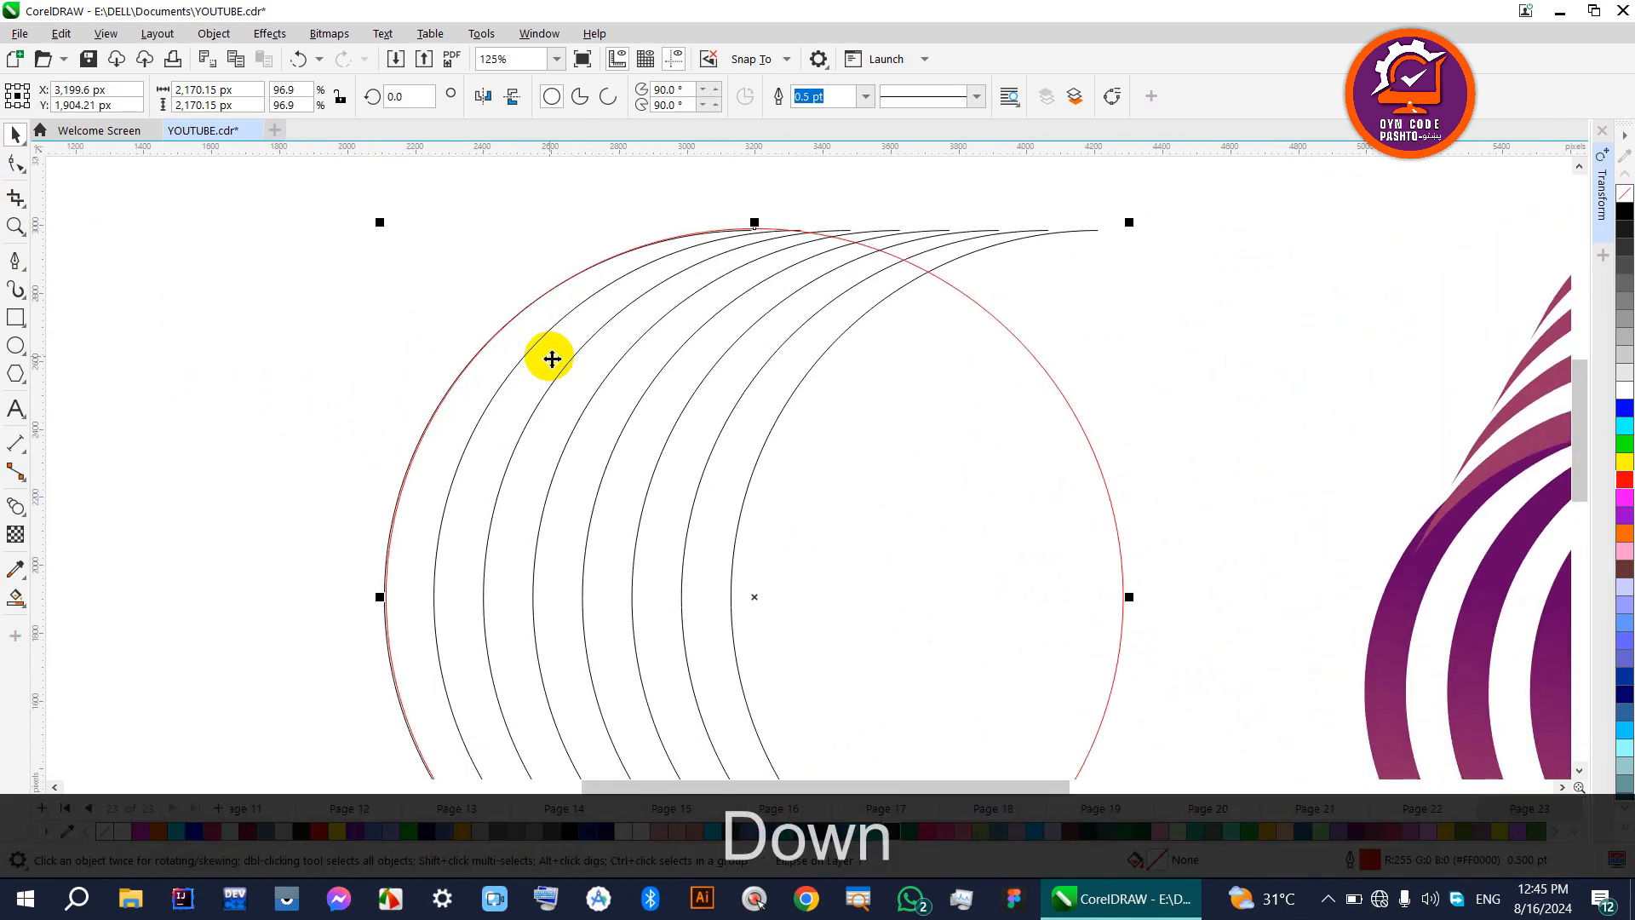
pyautogui.scroll(-3, 552, 359)
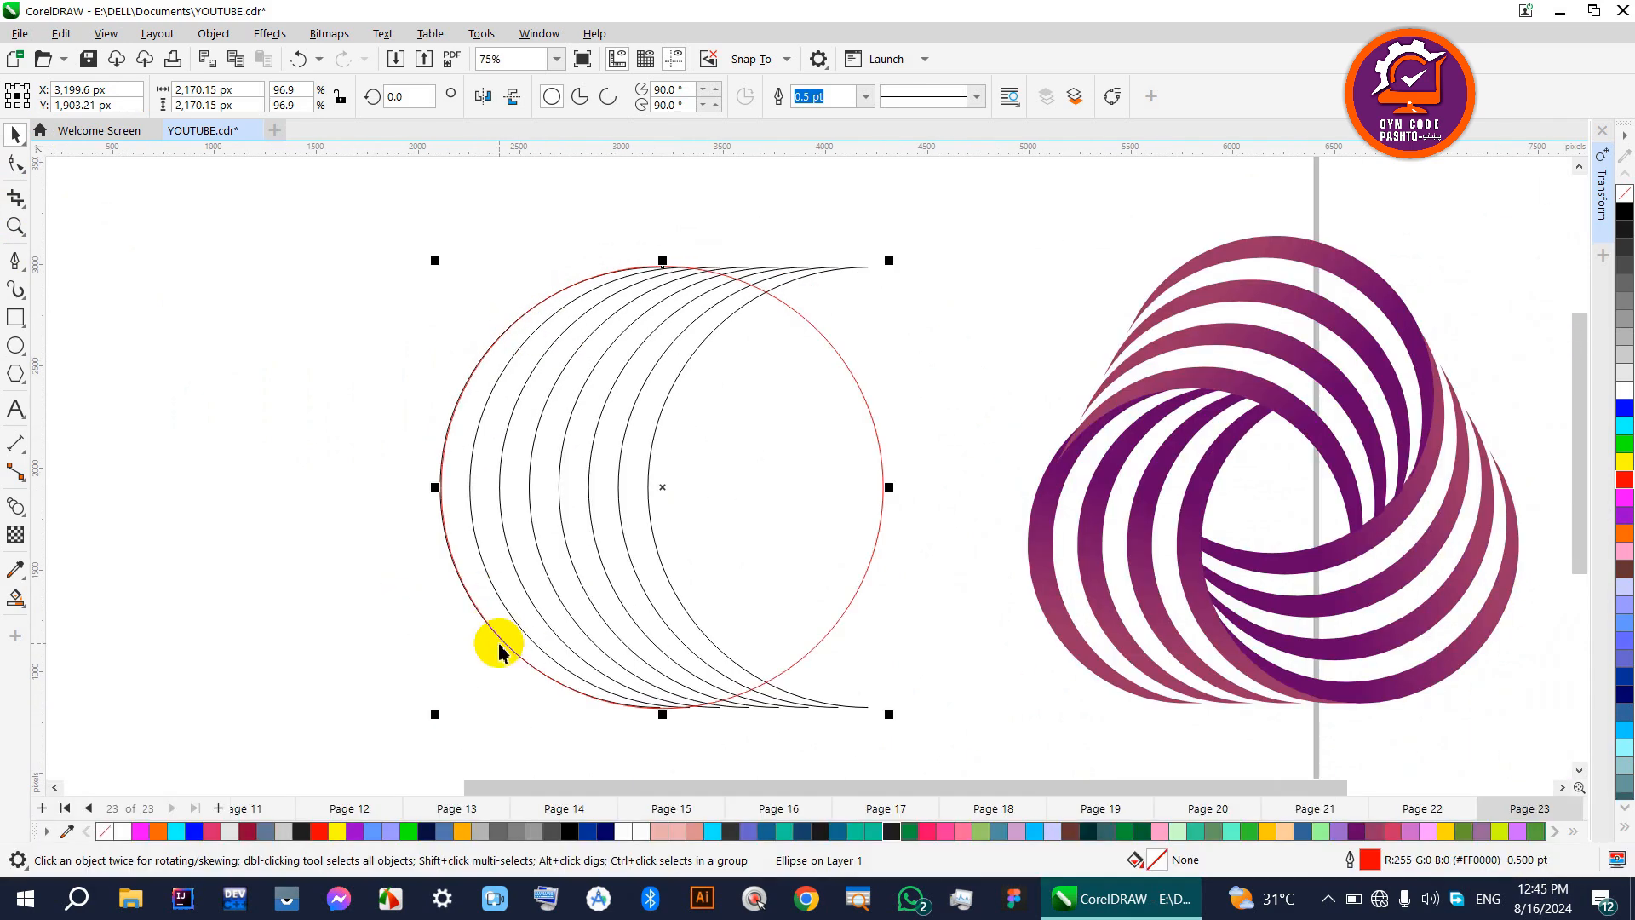
# Open the red circle into an arc of about 210 degrees, from above the blend around its left side to the lower edge
pyautogui.click(16, 163)
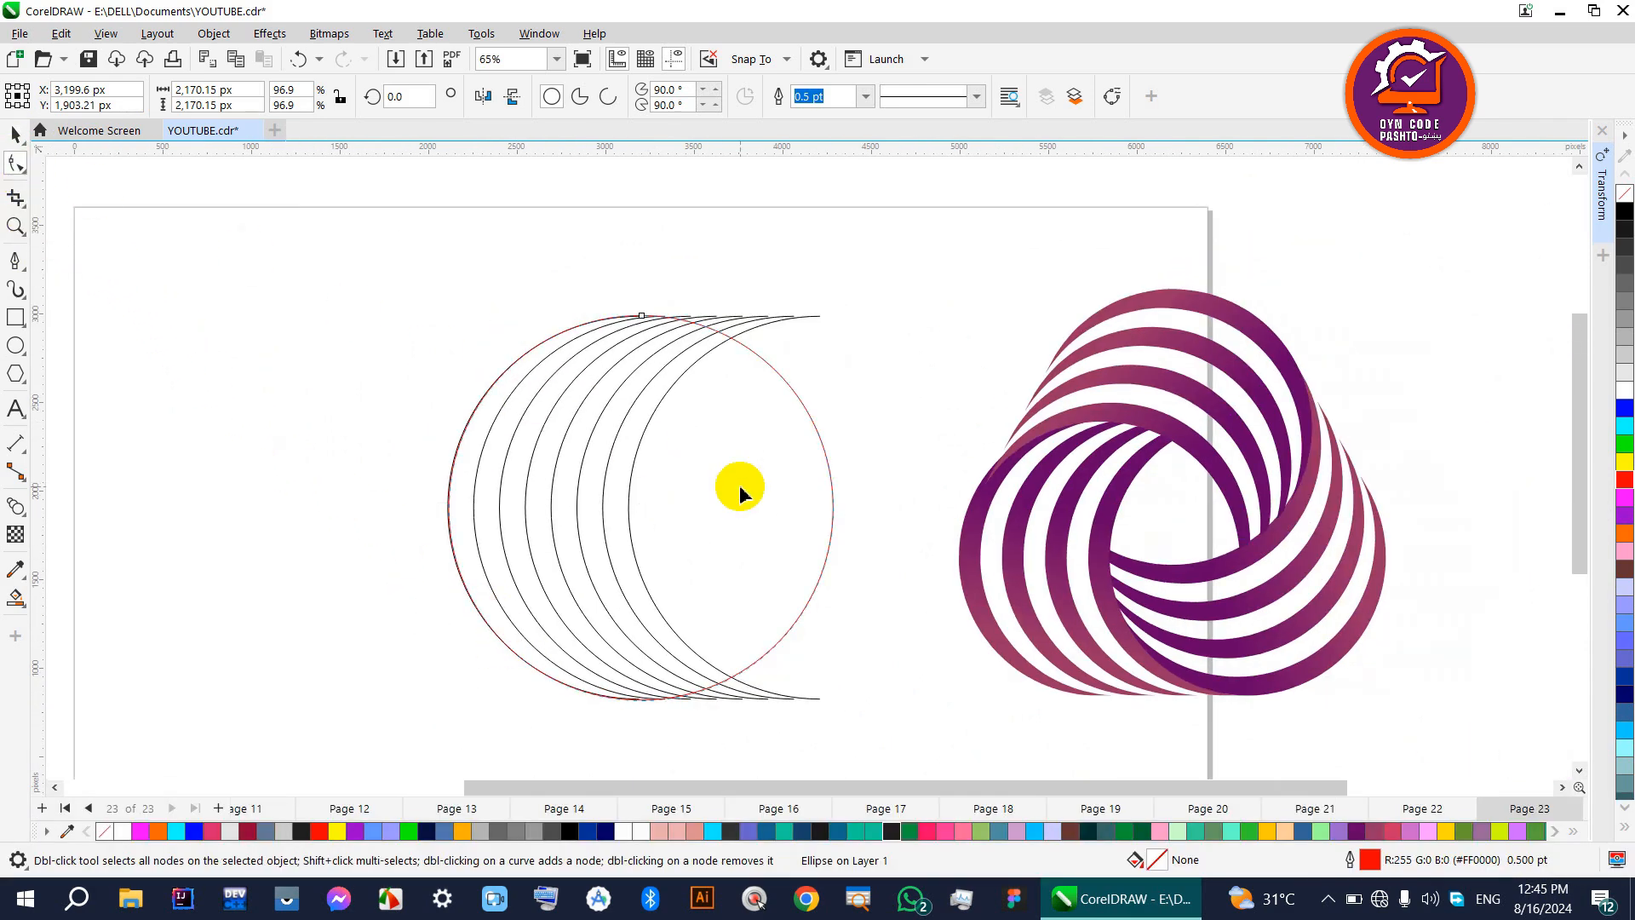
pyautogui.moveTo(642, 315); pyautogui.dragTo(768, 334)
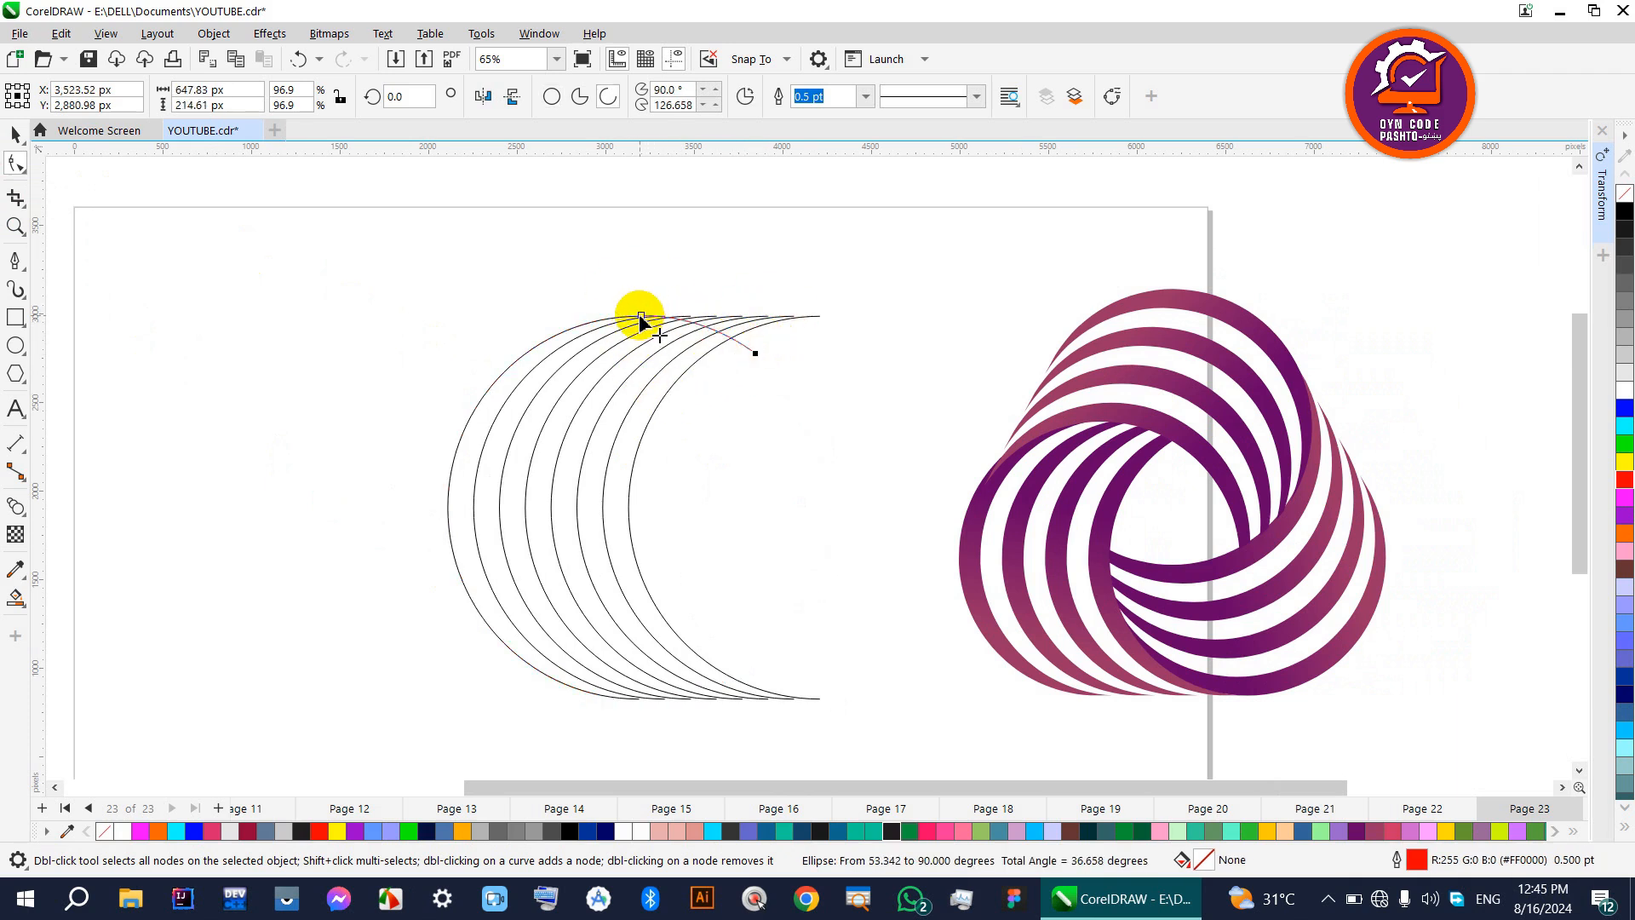
pyautogui.moveTo(640, 317); pyautogui.dragTo(635, 688)
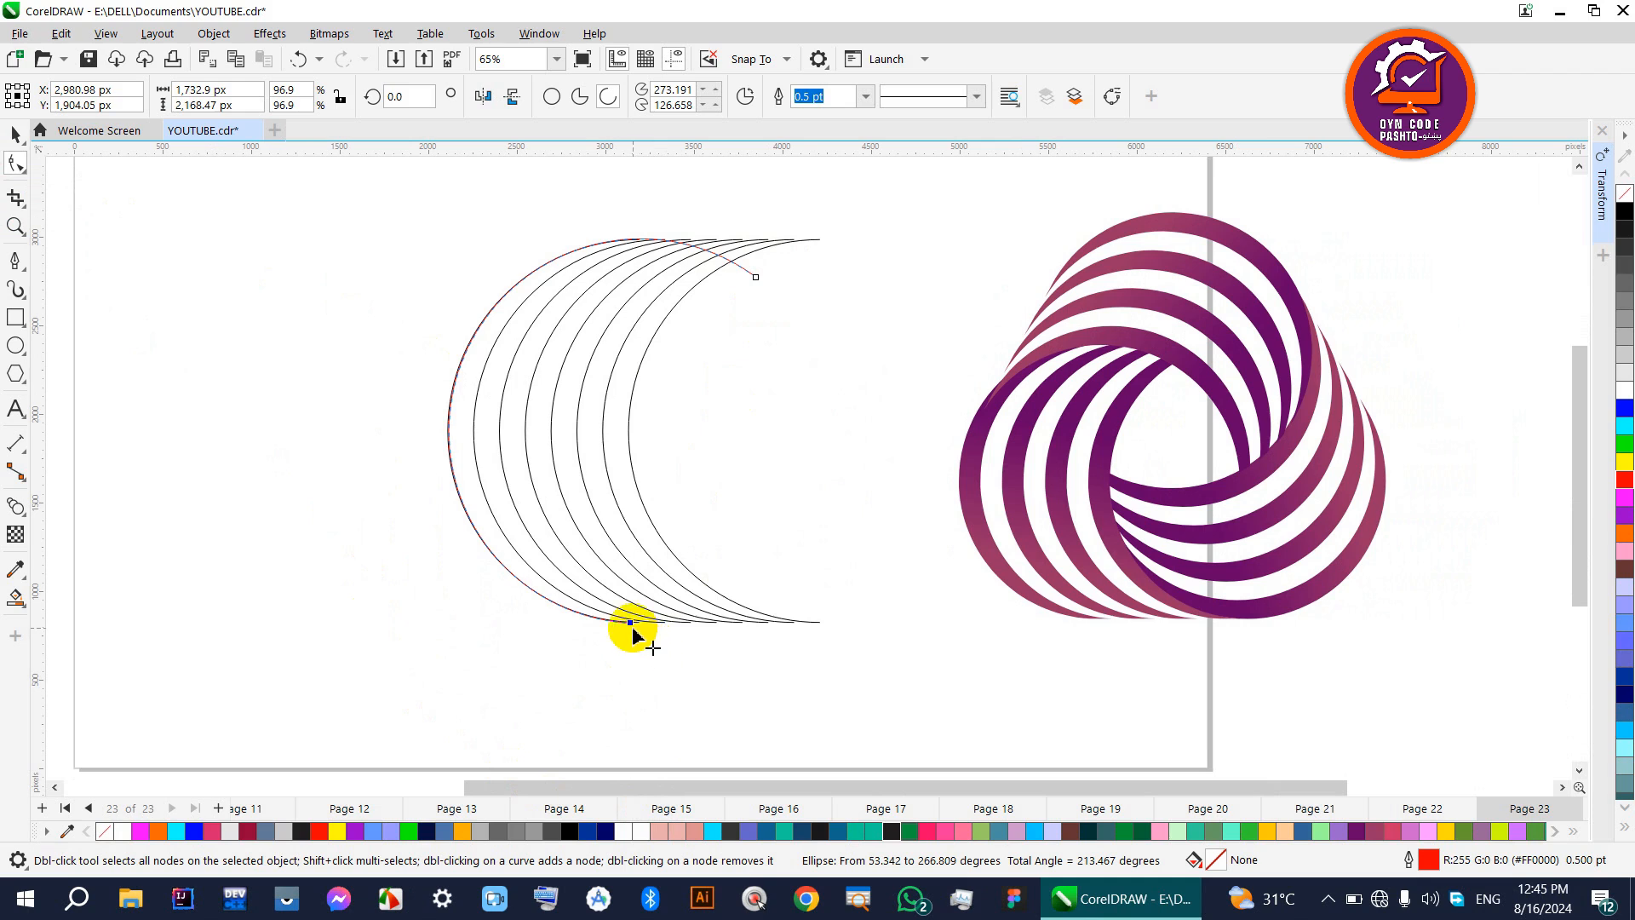
pyautogui.moveTo(630, 626)
pyautogui.mouseDown()
pyautogui.moveTo(733, 620)
pyautogui.moveTo(654, 647)
pyautogui.mouseUp()
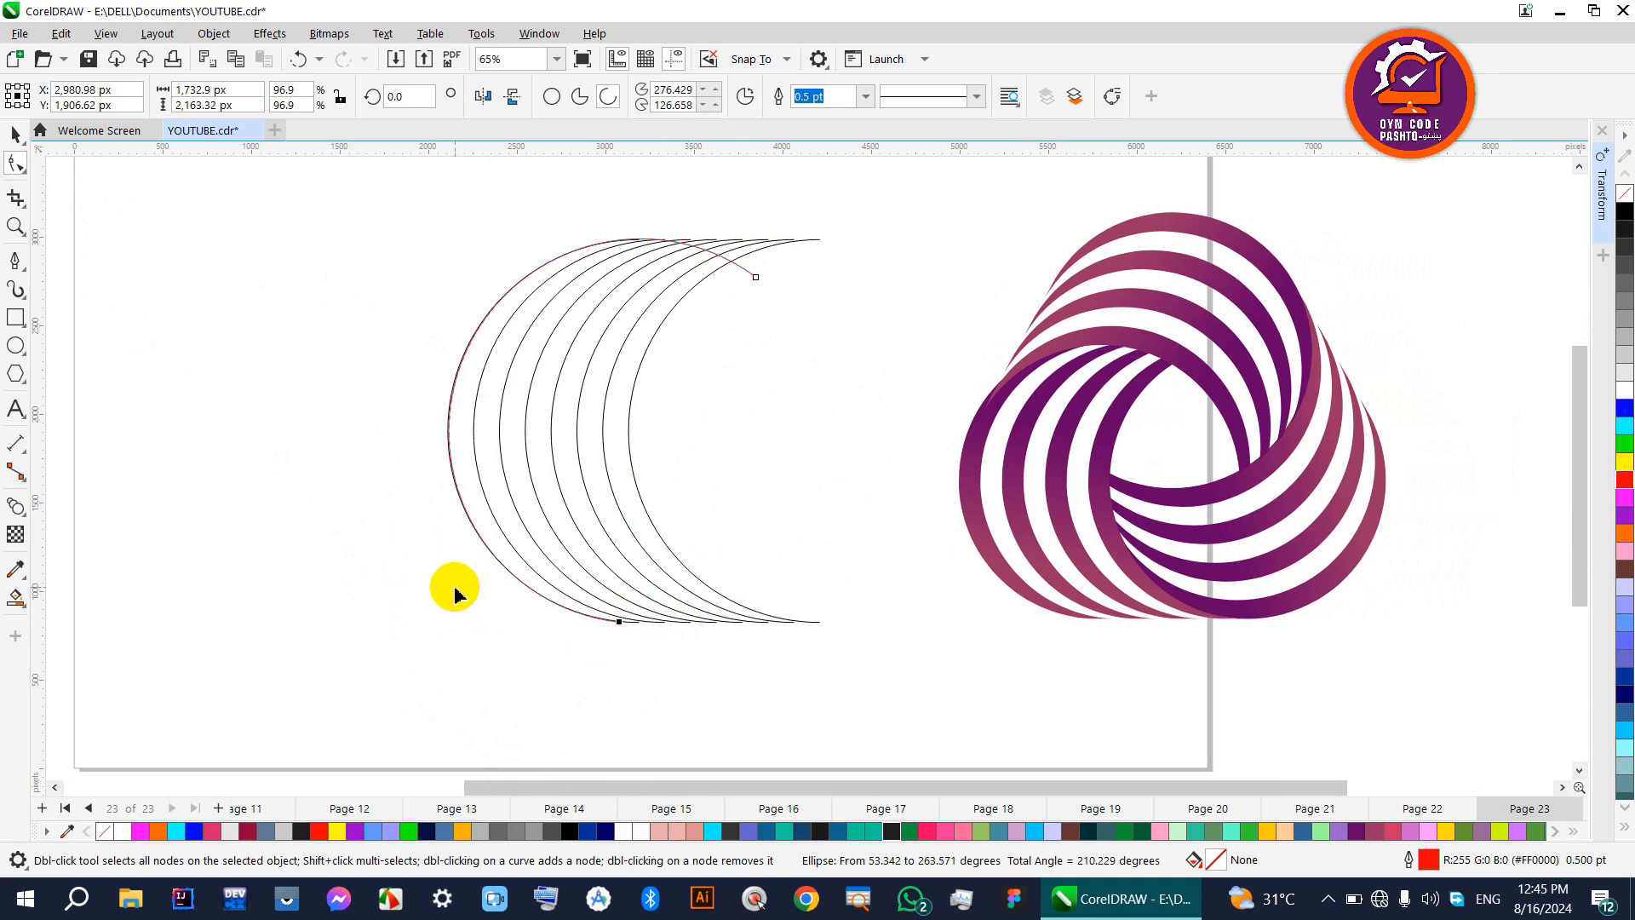
pyautogui.click(16, 134)
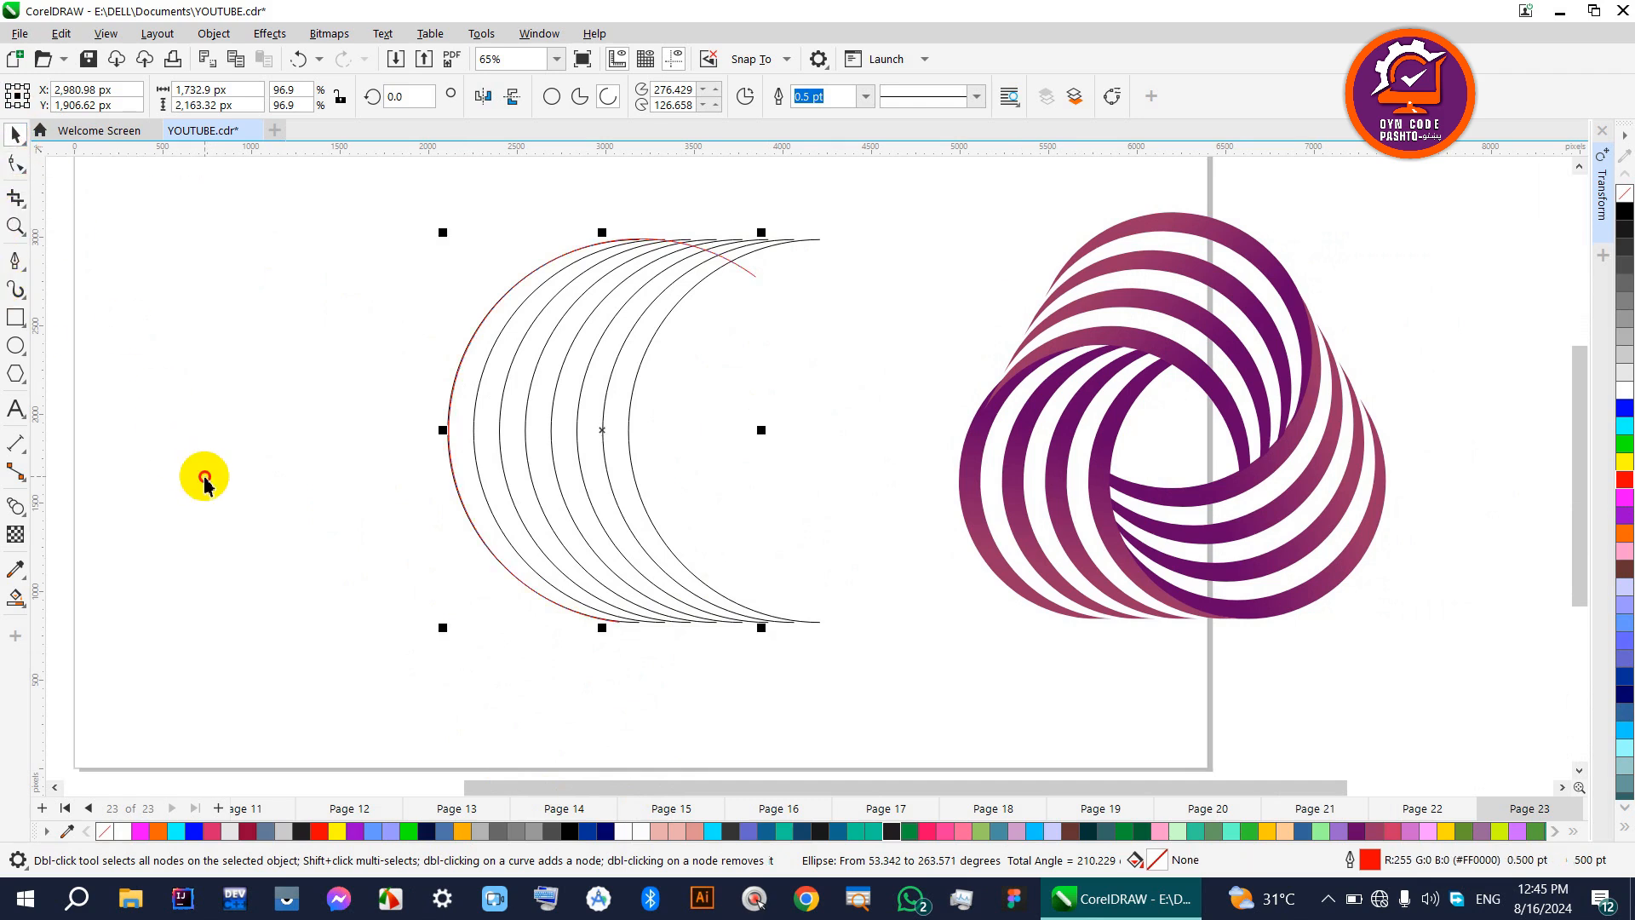
pyautogui.click(202, 474)
# Draw a horizontal straight line about 1,326 px long from the red arc's lower end to just past the innermost arc's end
pyautogui.click(16, 261)
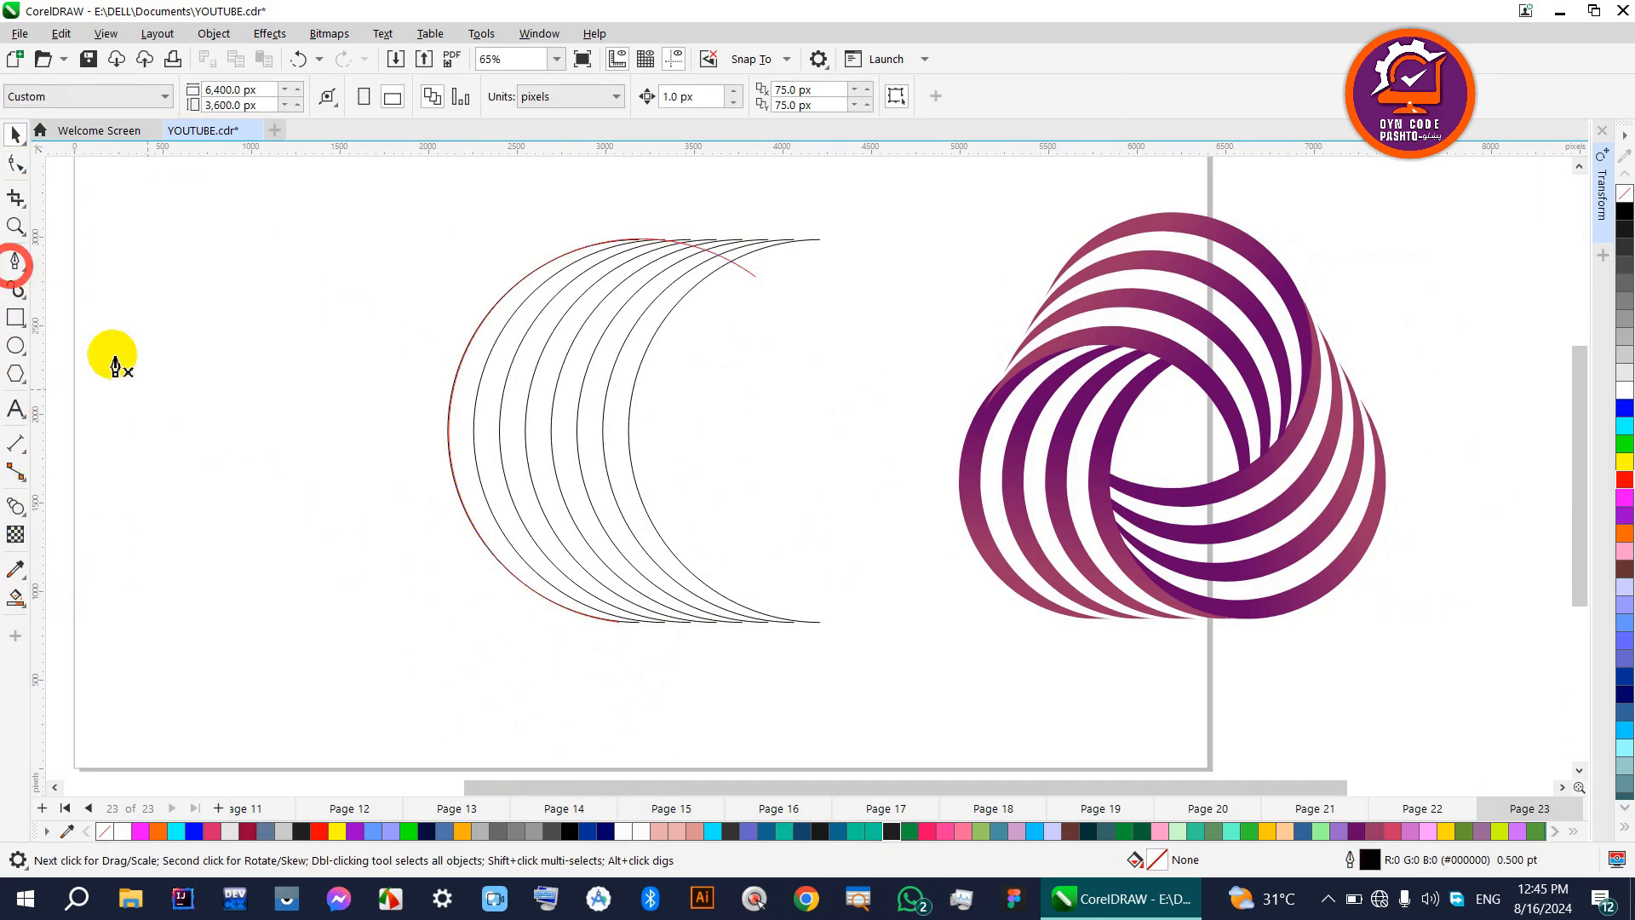
pyautogui.click(614, 622)
pyautogui.press('shift')
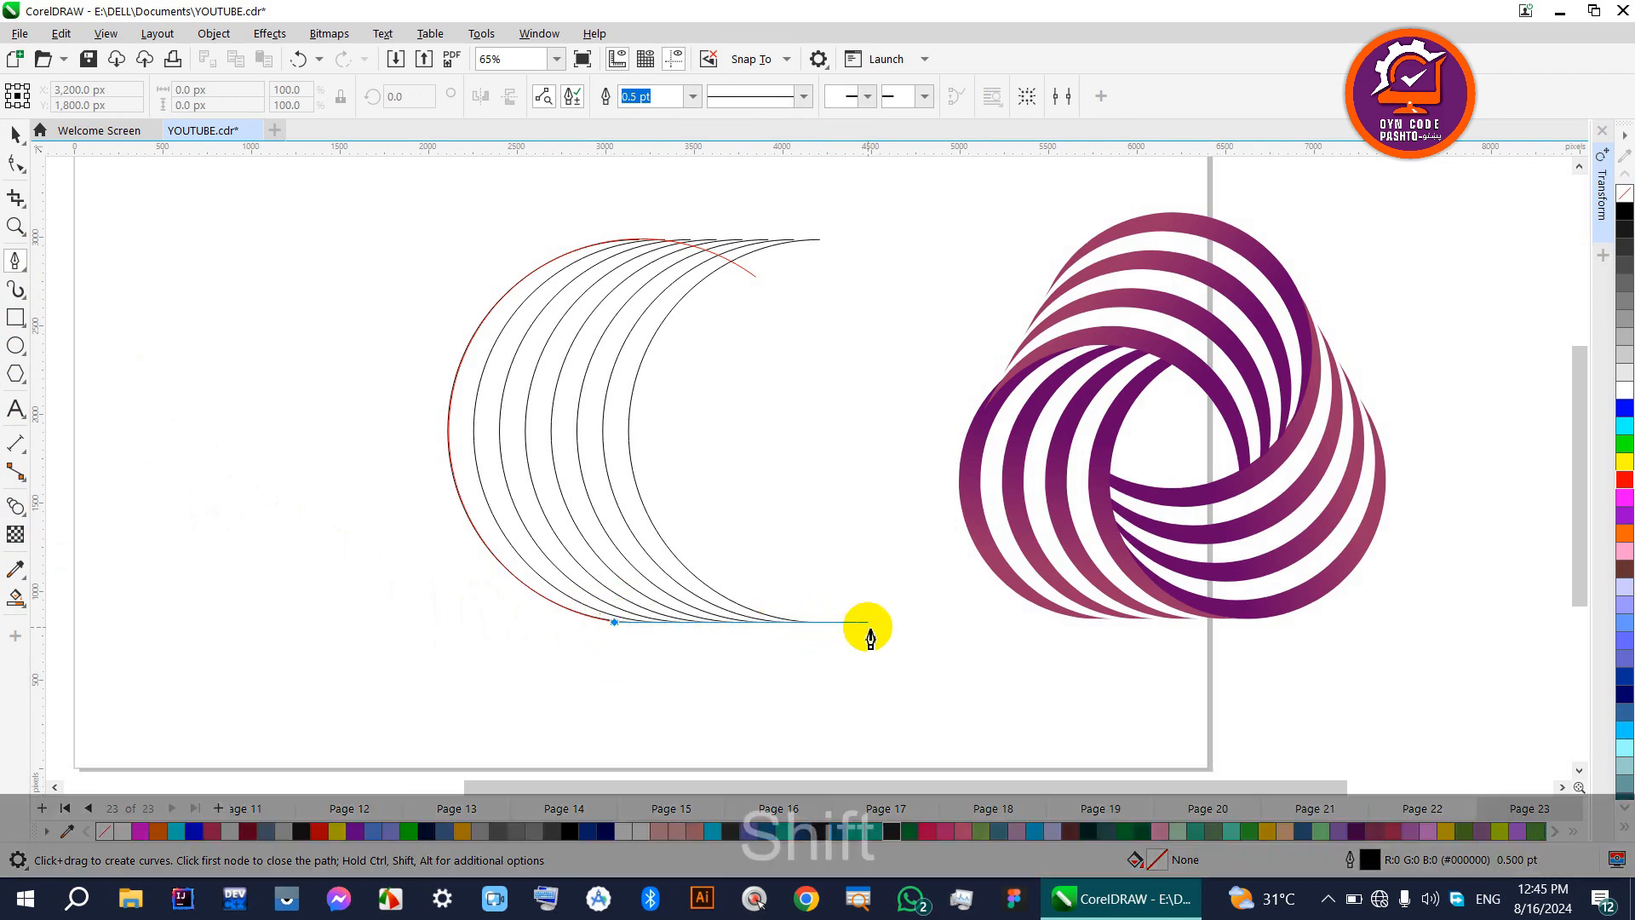
pyautogui.click(849, 622)
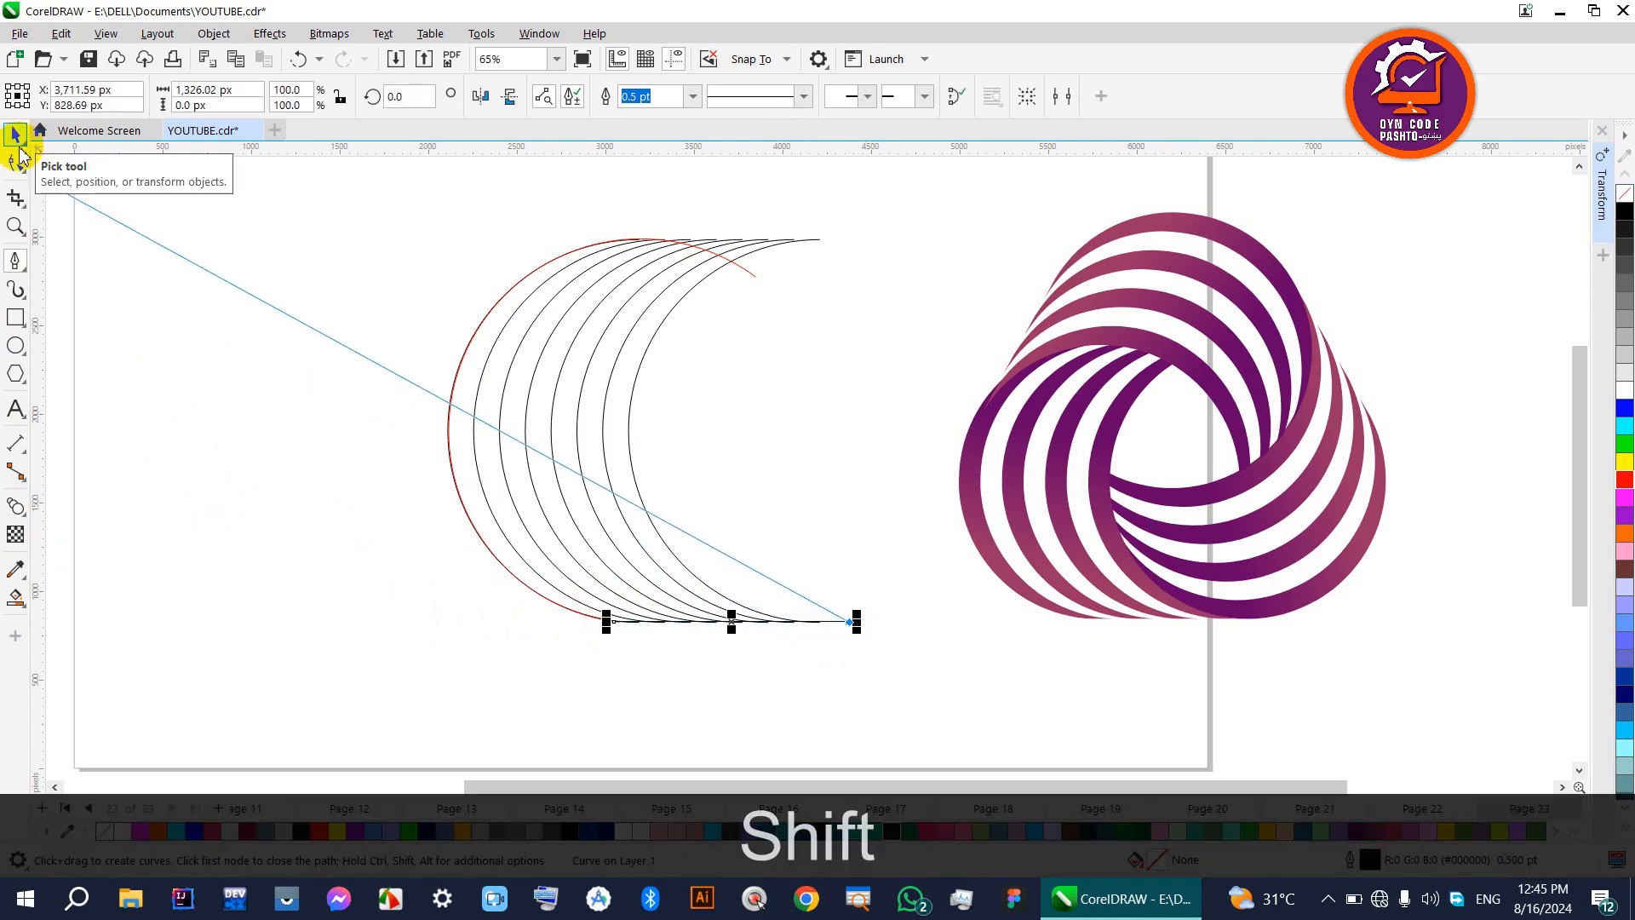
pyautogui.press('Escape')
# Raise the straight line's right end node slightly and move its left end node up along the red arc
pyautogui.press('F10')
pyautogui.scroll(5, 698, 661)
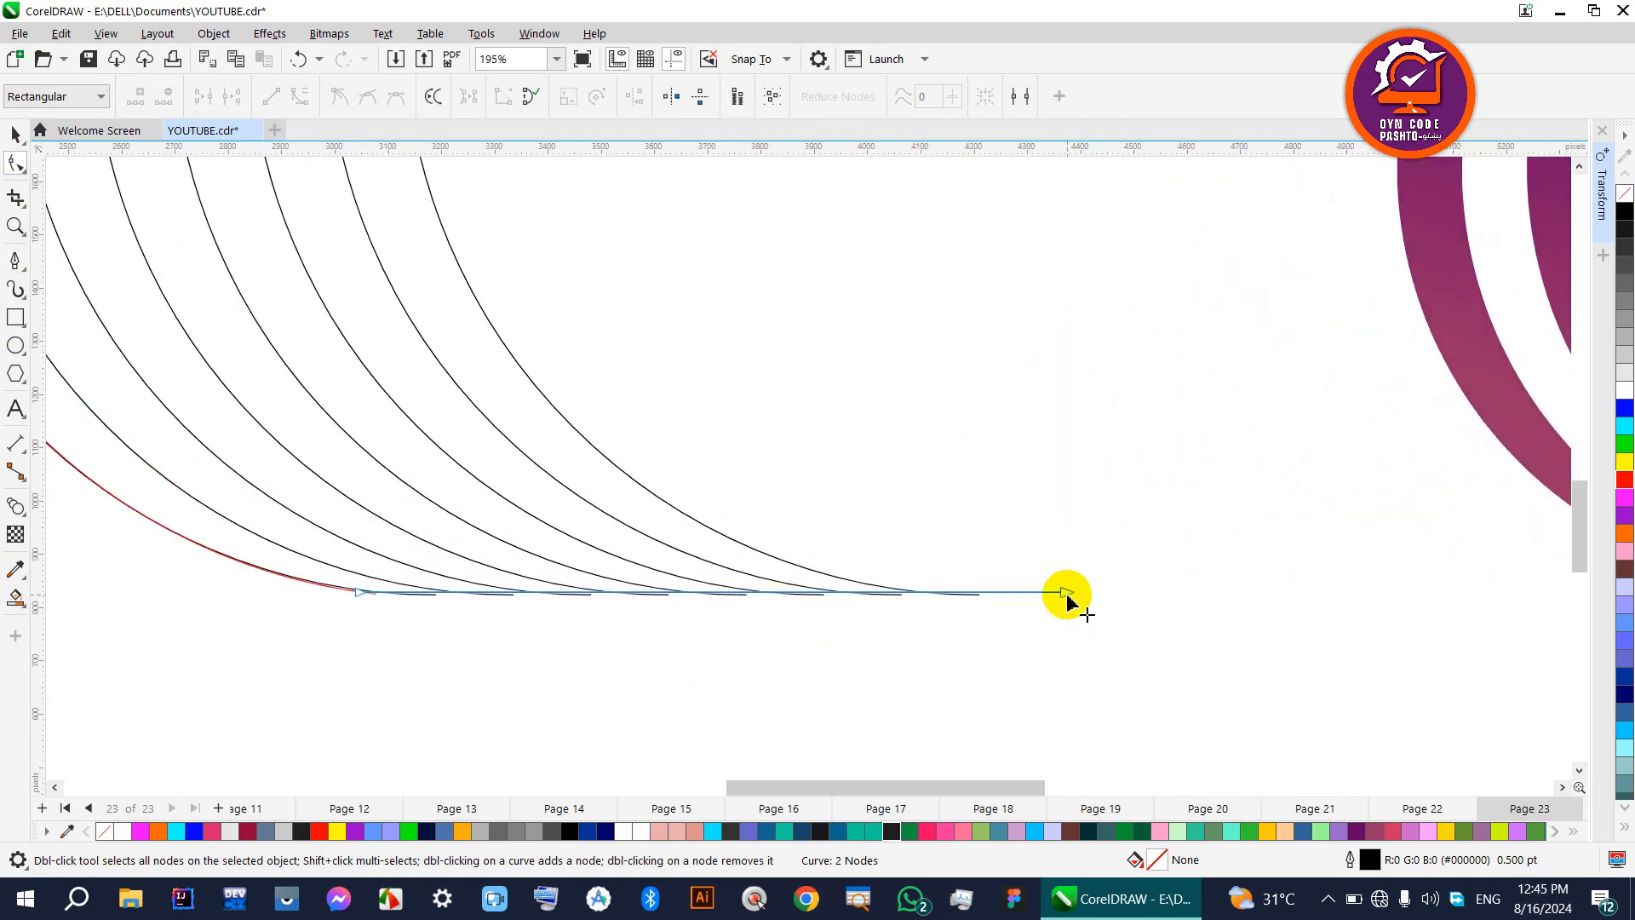
pyautogui.moveTo(1067, 595); pyautogui.dragTo(1061, 590)
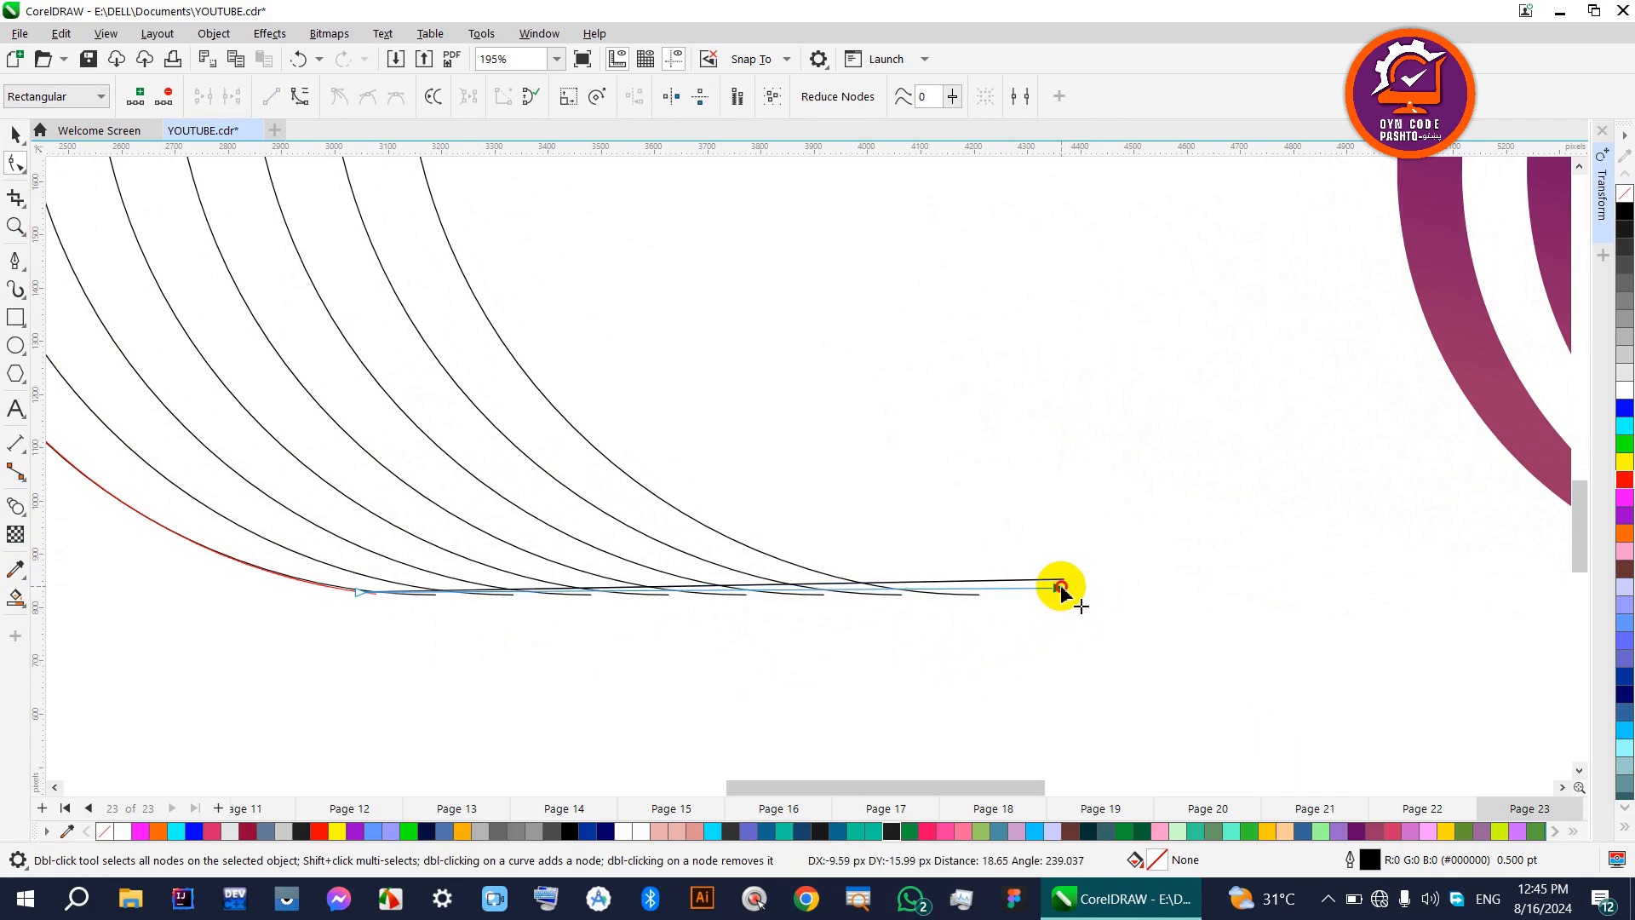
pyautogui.moveTo(358, 594); pyautogui.dragTo(303, 586)
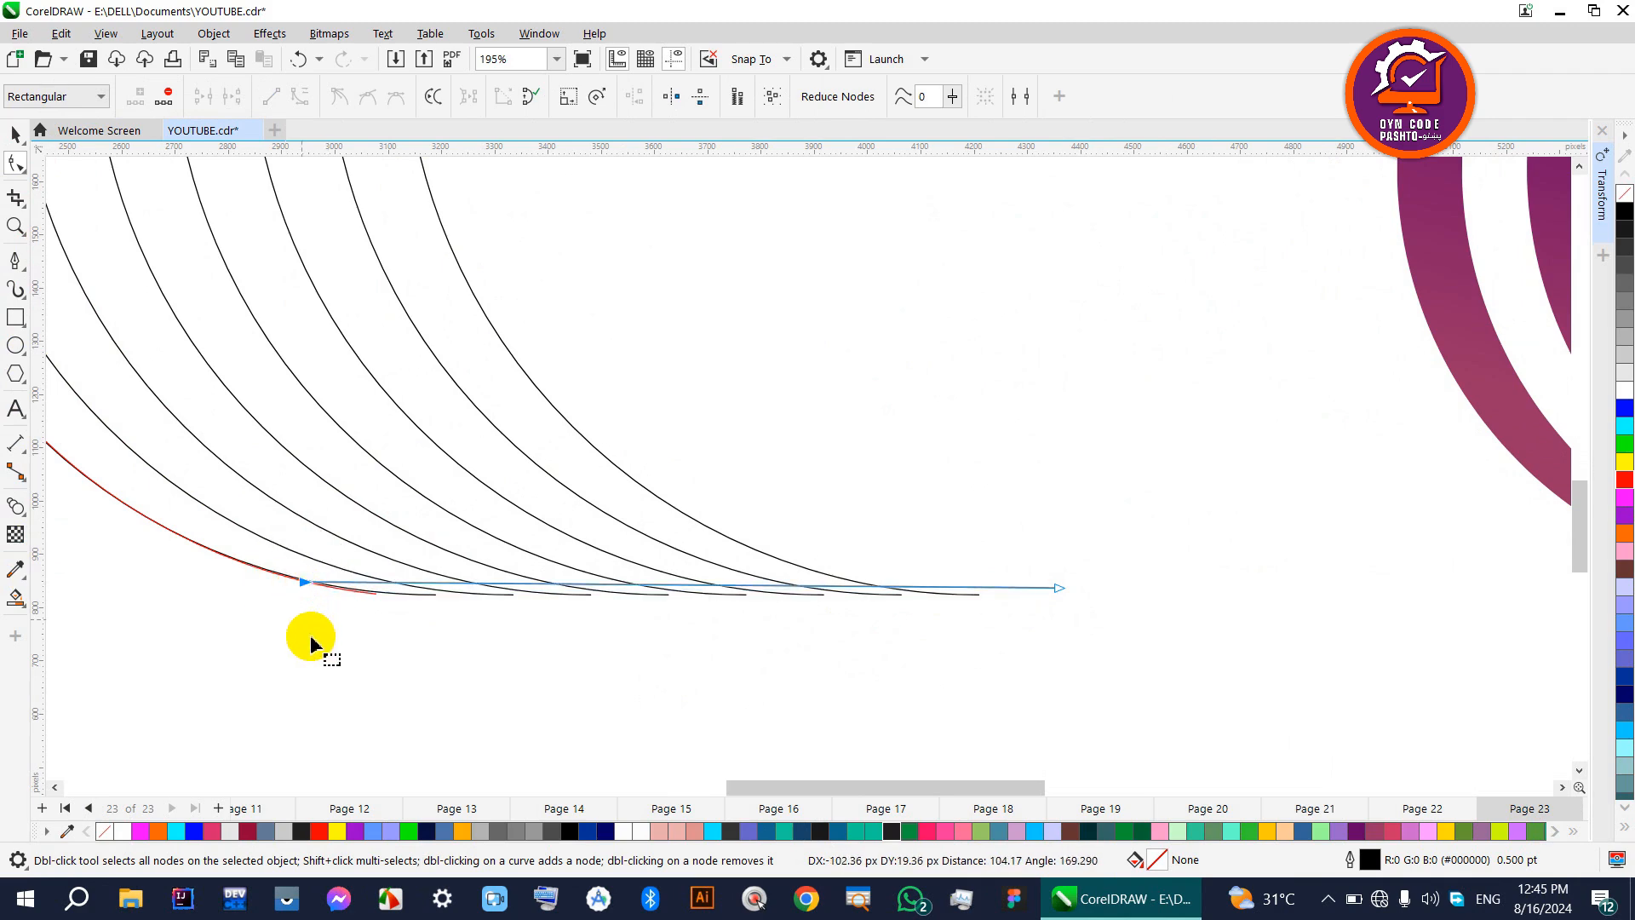
# Use Smart Fill to fill four alternate bands between the arcs, from the outermost to the innermost, in blue-grey
pyautogui.scroll(-3, 673, 681)
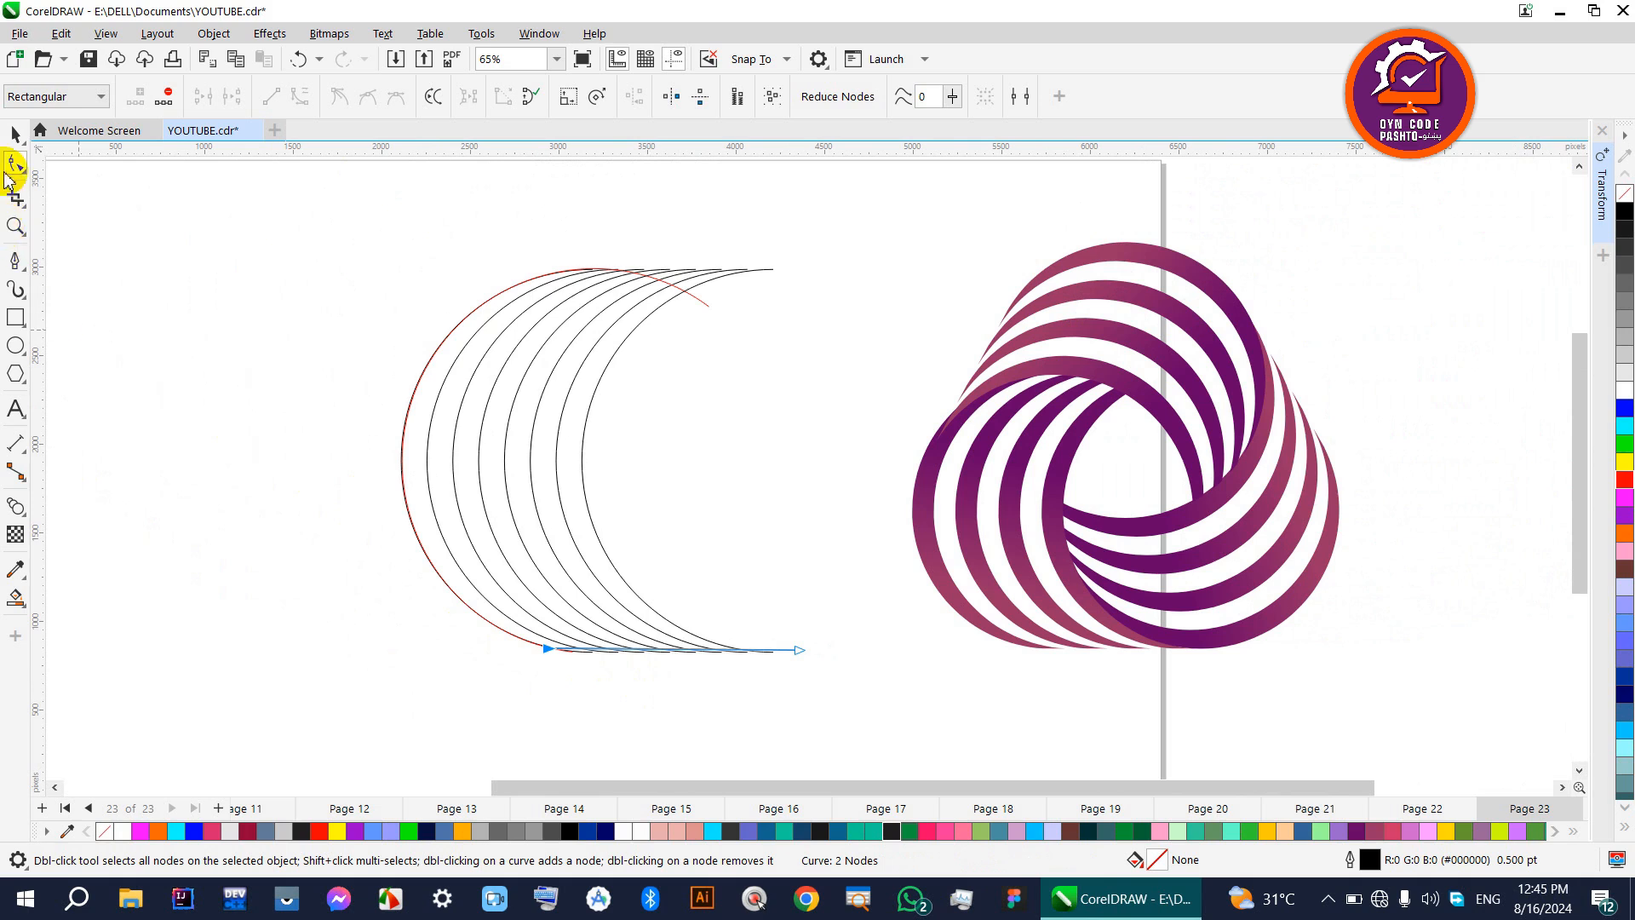
pyautogui.click(16, 135)
pyautogui.click(175, 412)
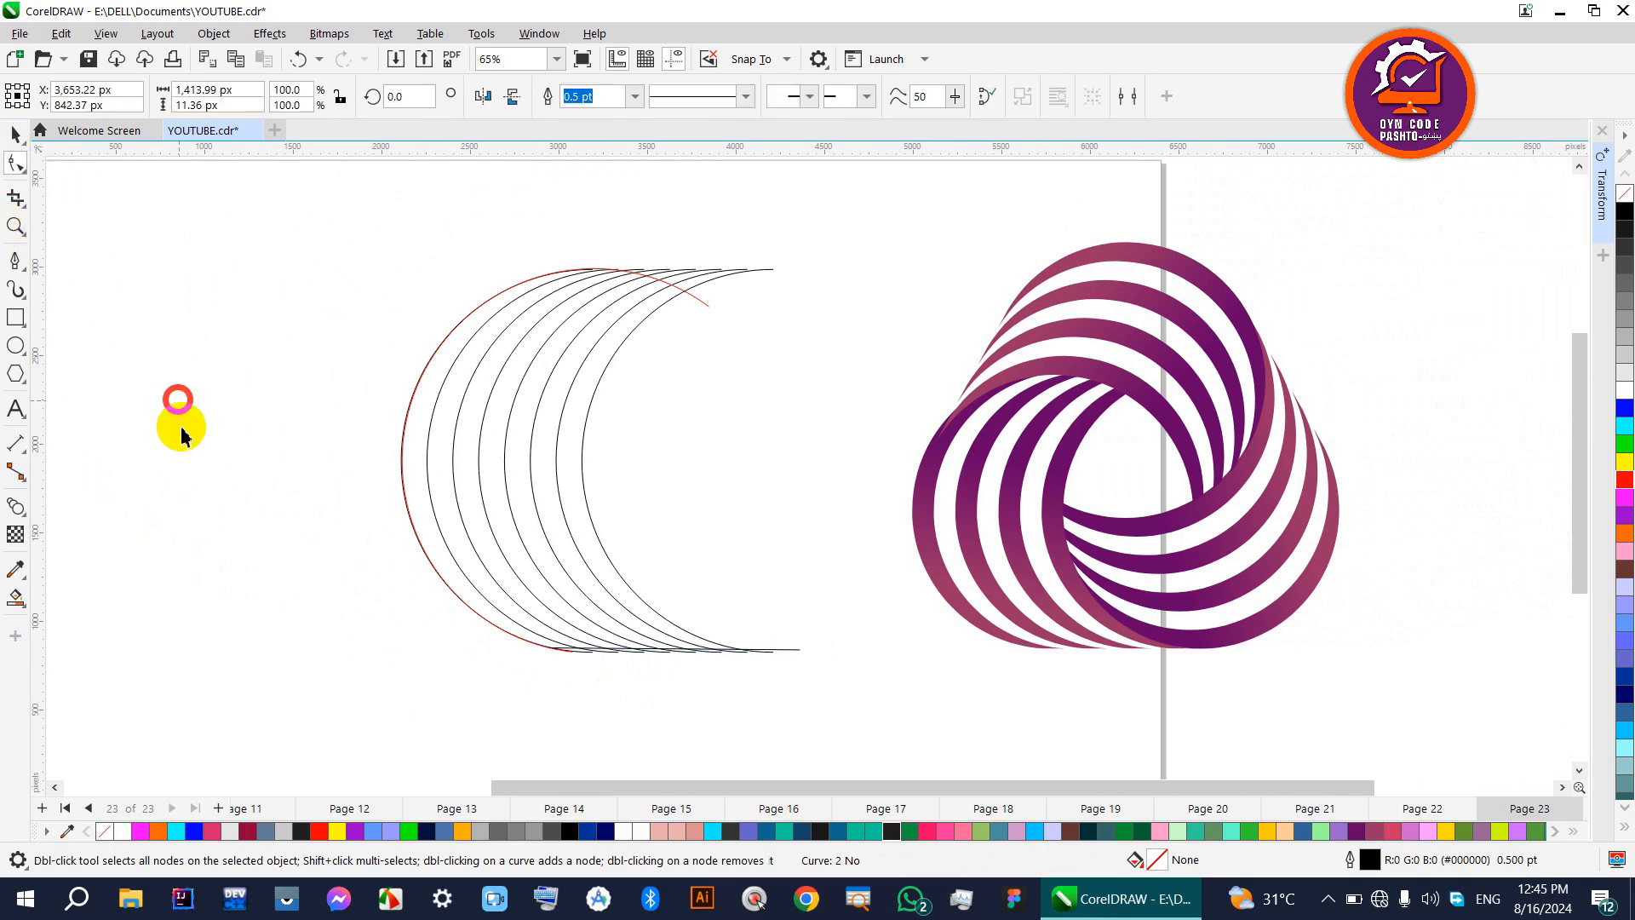
pyautogui.click(12, 599)
pyautogui.click(71, 620)
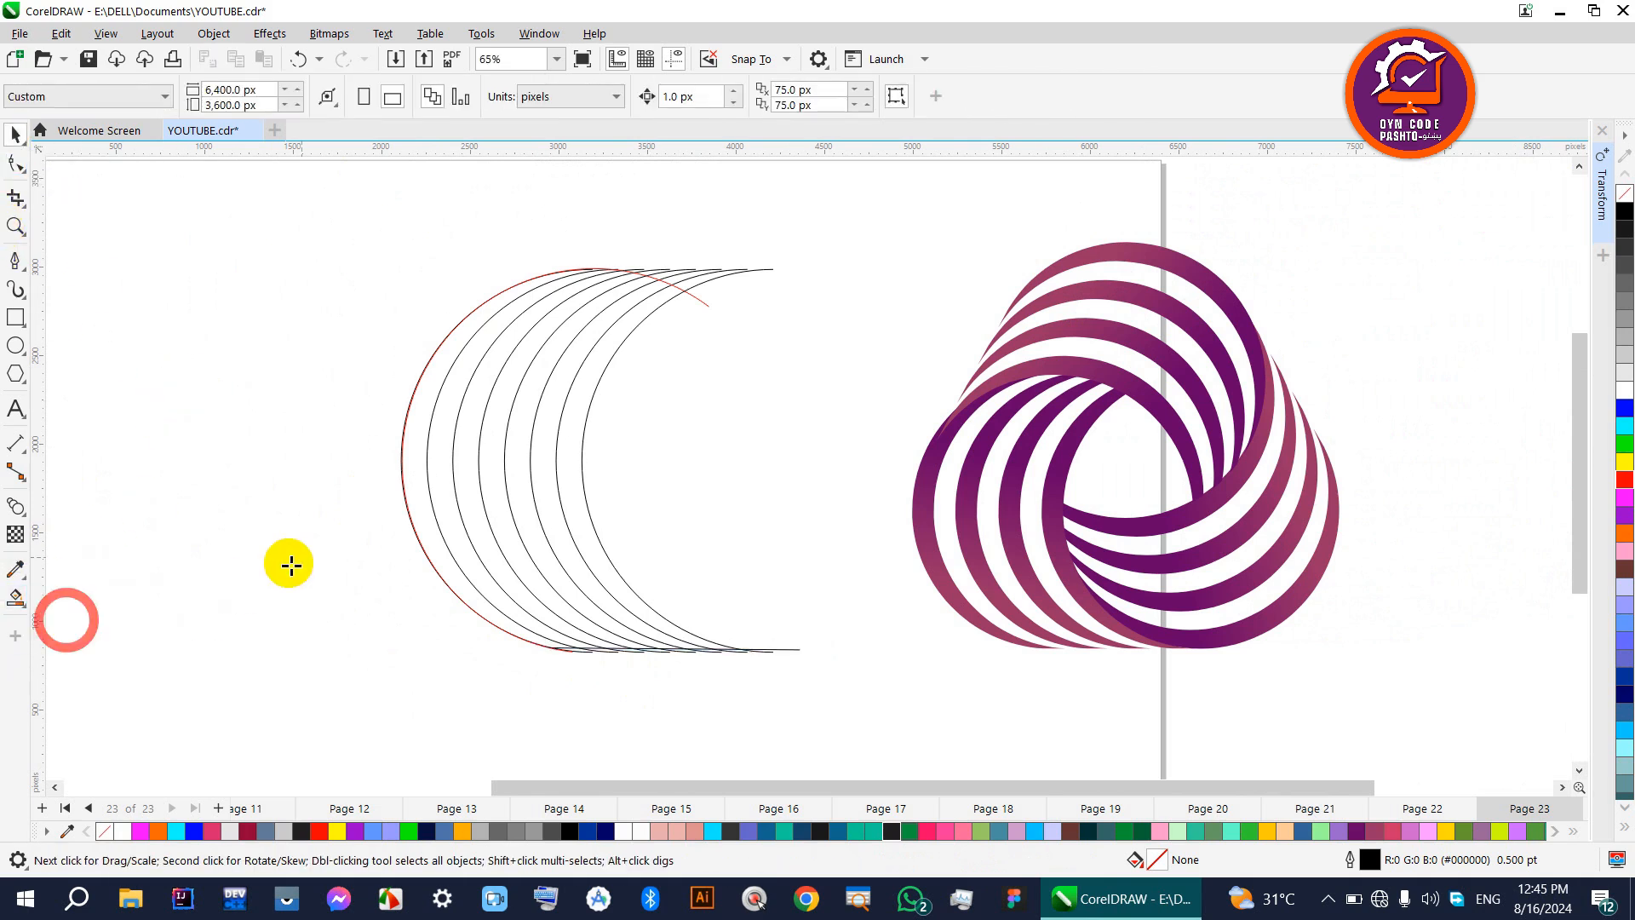
pyautogui.click(419, 493)
pyautogui.click(470, 489)
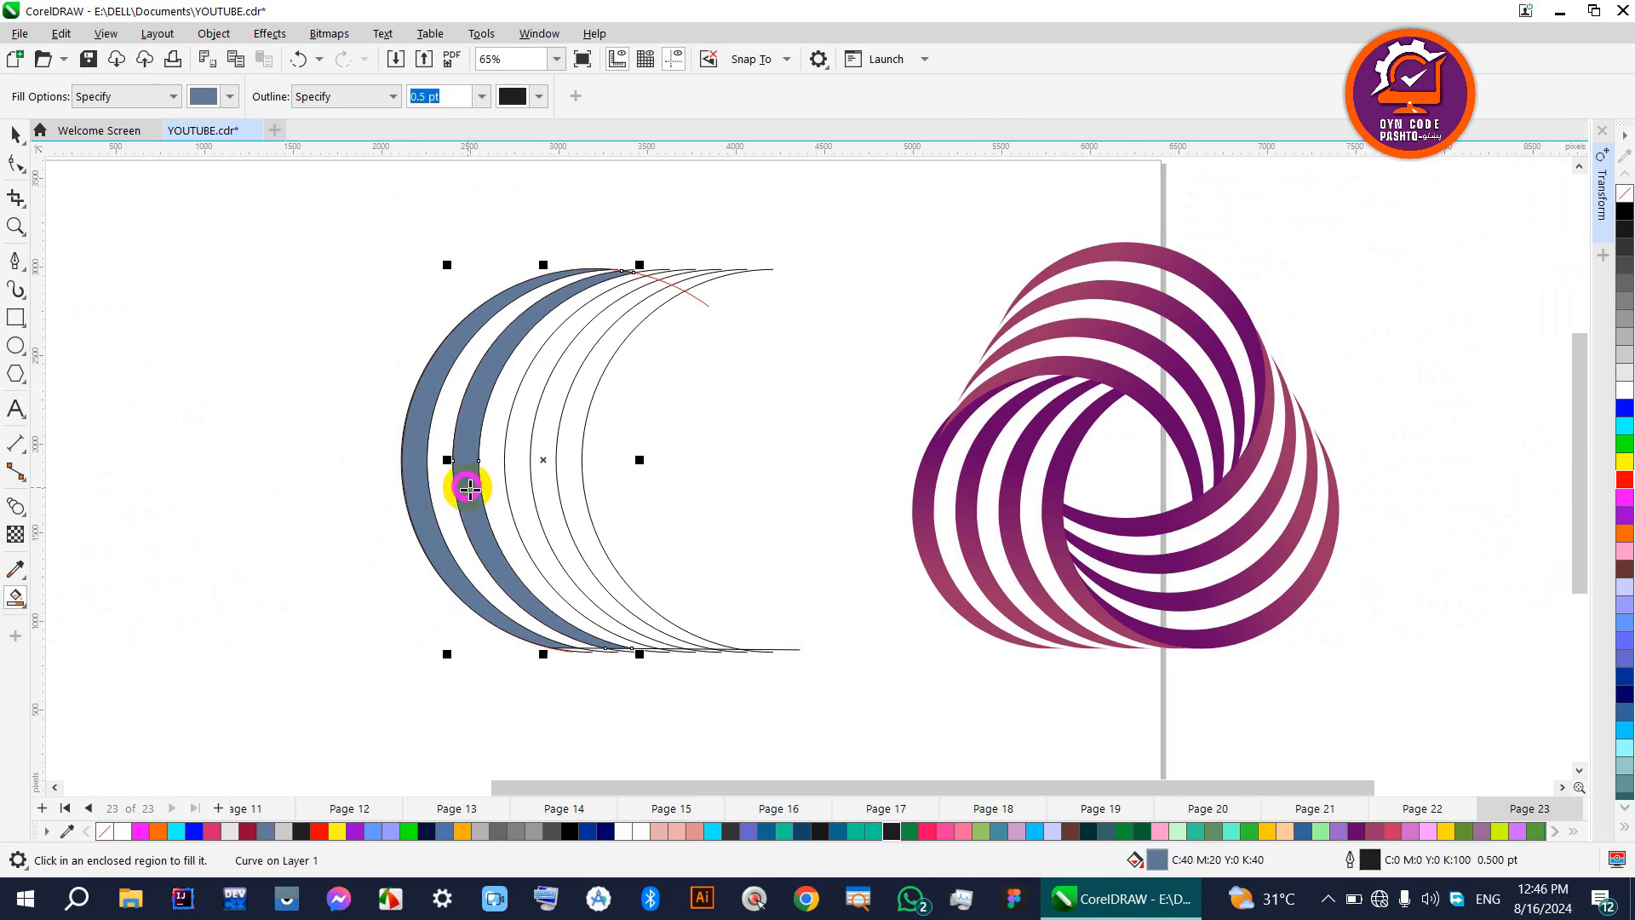
pyautogui.click(522, 482)
pyautogui.click(561, 488)
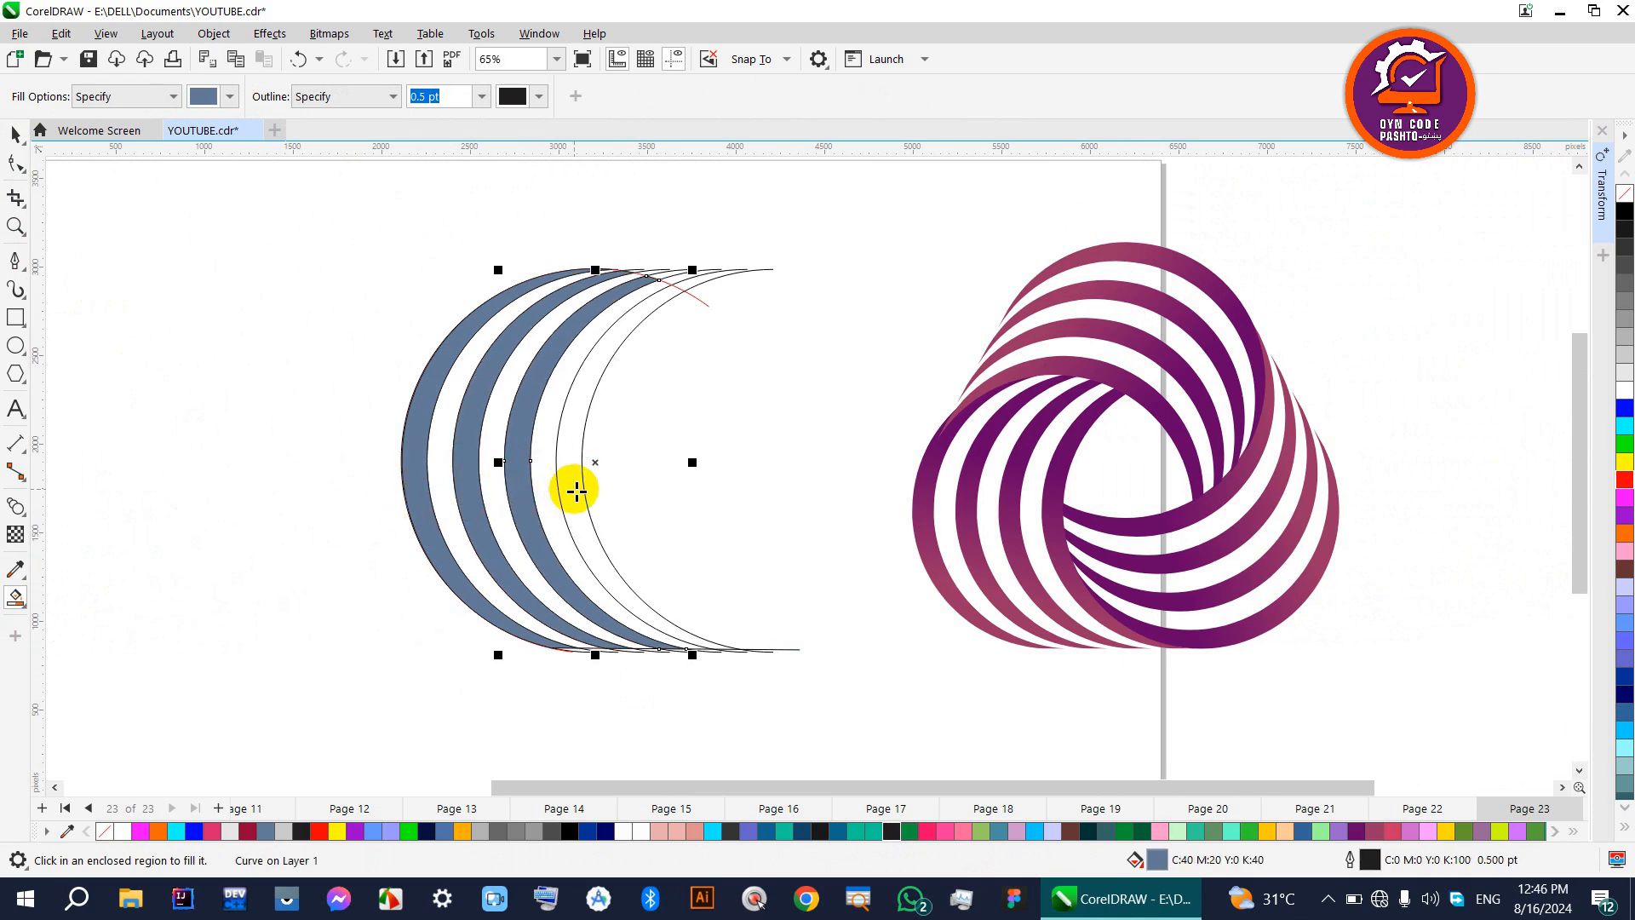
# Move all four filled crescents off the guide arcs to about X 1,547 px, Y 2,009 px and group them
pyautogui.click(14, 141)
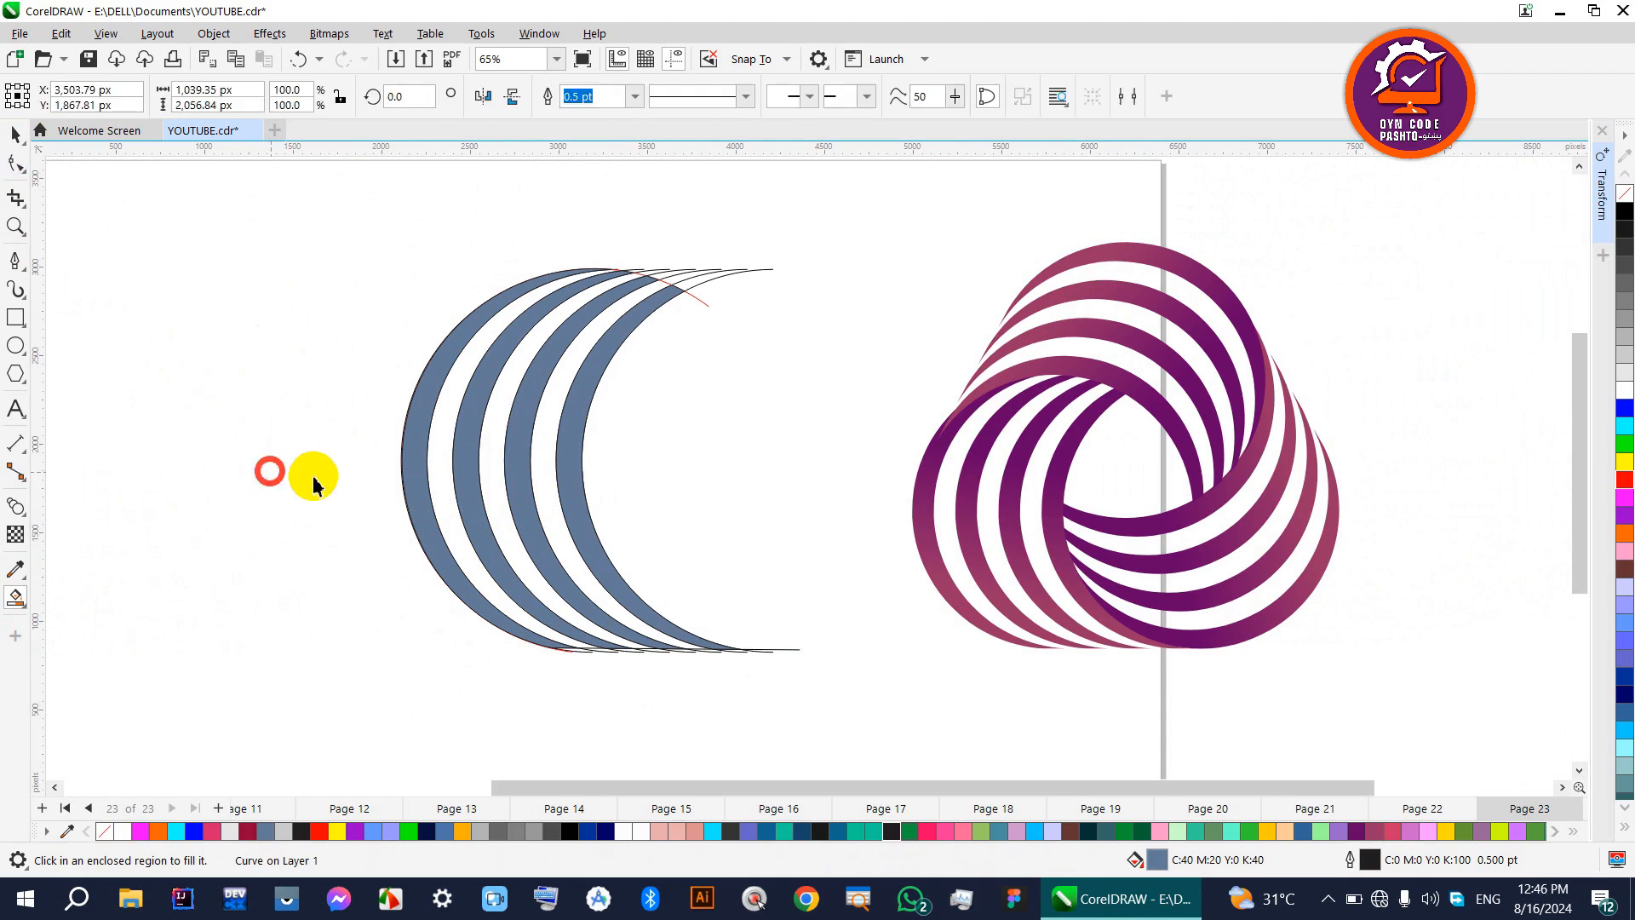
pyautogui.keyDown('shift'); pyautogui.click(511, 467); pyautogui.keyUp('shift')
pyautogui.keyDown('shift'); pyautogui.click(456, 464); pyautogui.keyUp('shift')
pyautogui.keyDown('shift'); pyautogui.click(422, 468); pyautogui.keyUp('shift')
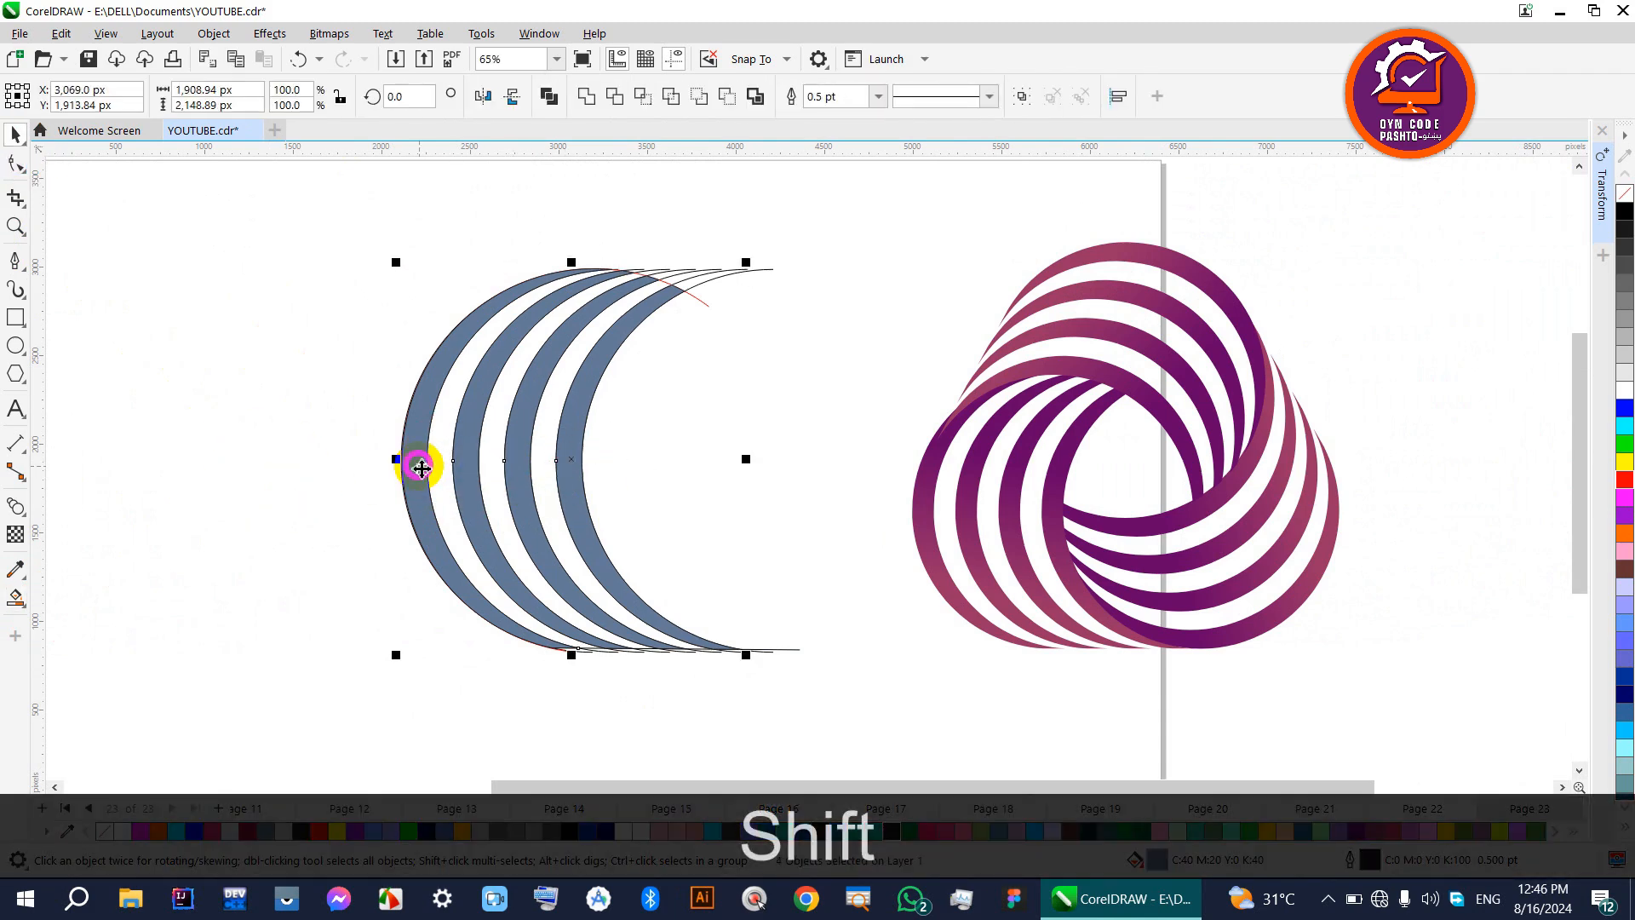
pyautogui.scroll(-2, 422, 467)
pyautogui.moveTo(413, 464); pyautogui.dragTo(247, 451)
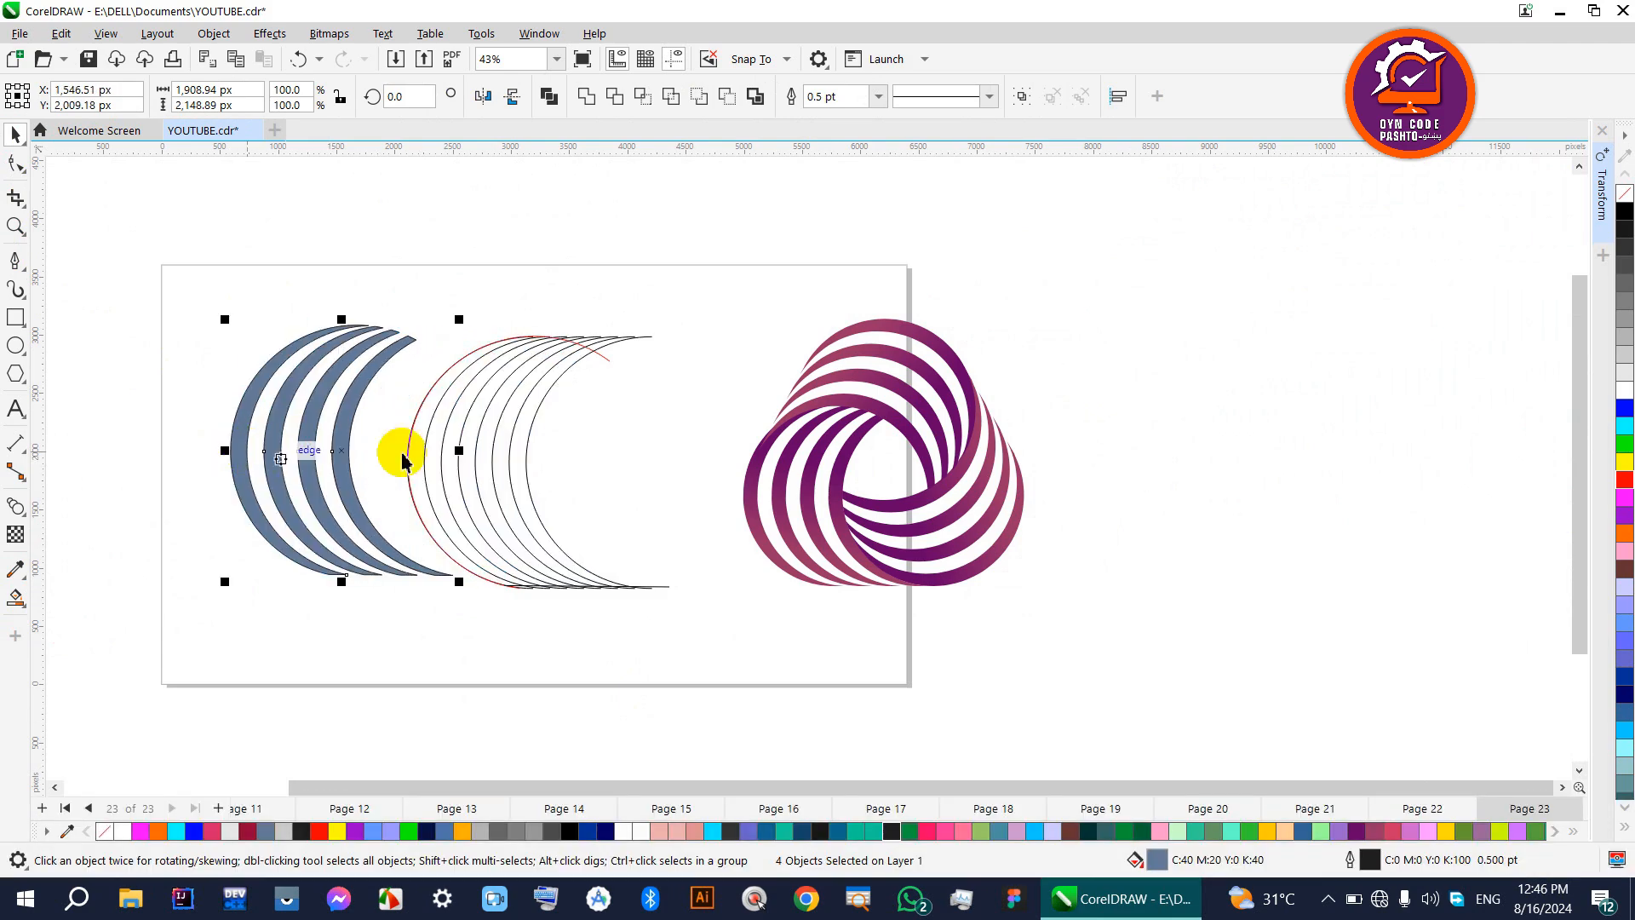
pyautogui.click(1022, 96)
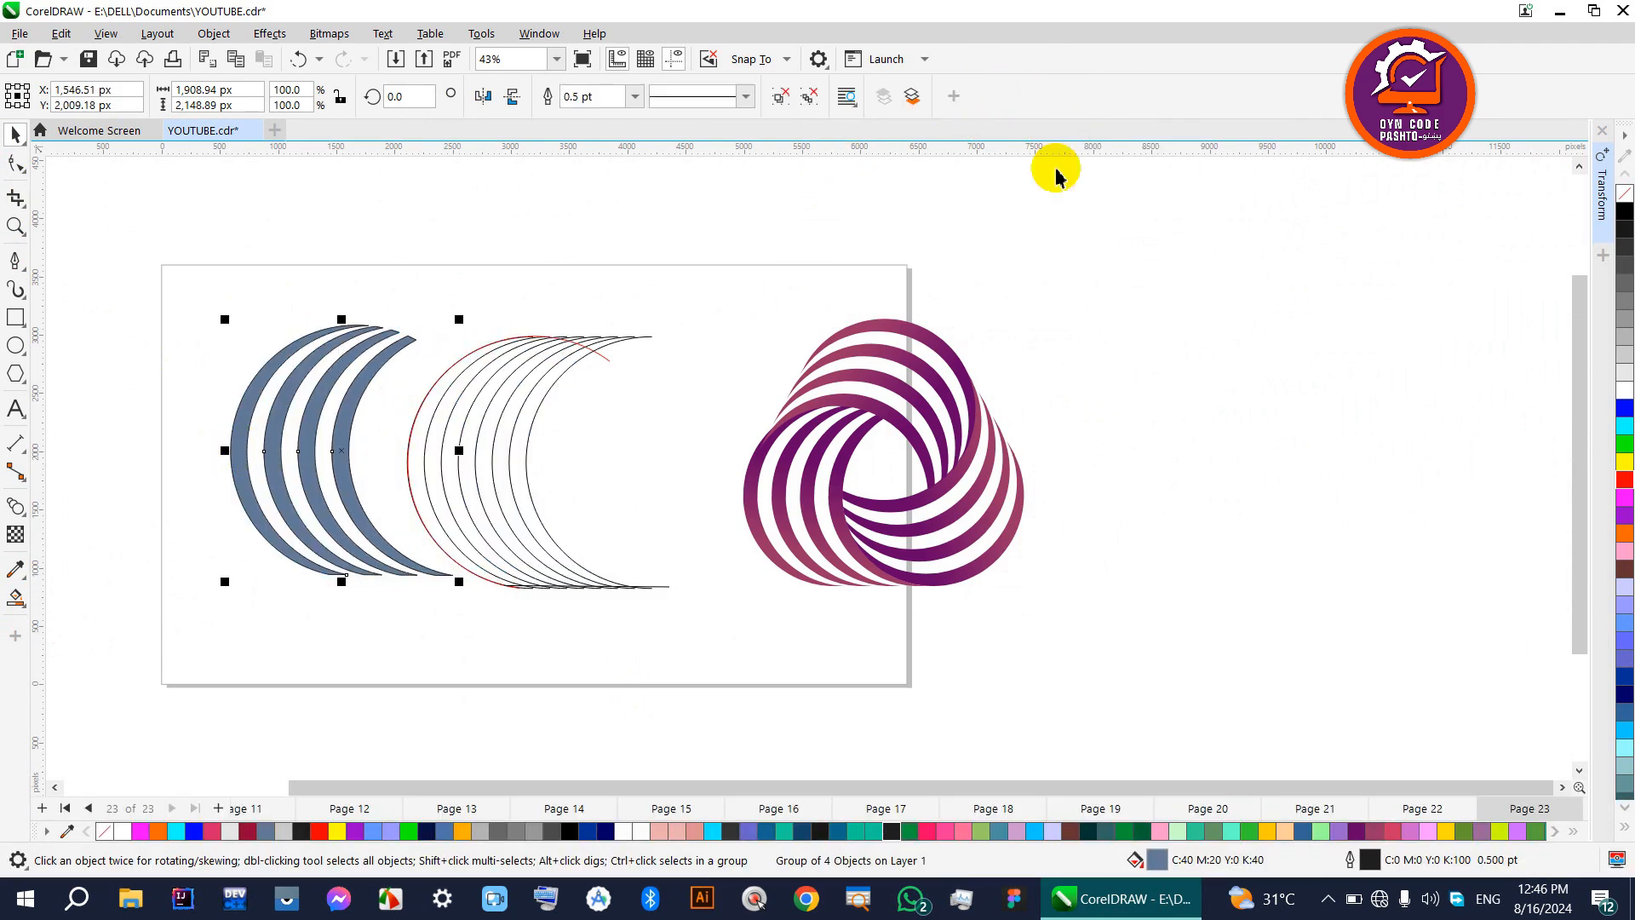
# Remove the outline from the crescent group and delete the leftover arcs and straight guide line
pyautogui.rightClick(1626, 198)
pyautogui.moveTo(737, 240); pyautogui.dragTo(395, 705)
pyautogui.press('BackSpace')
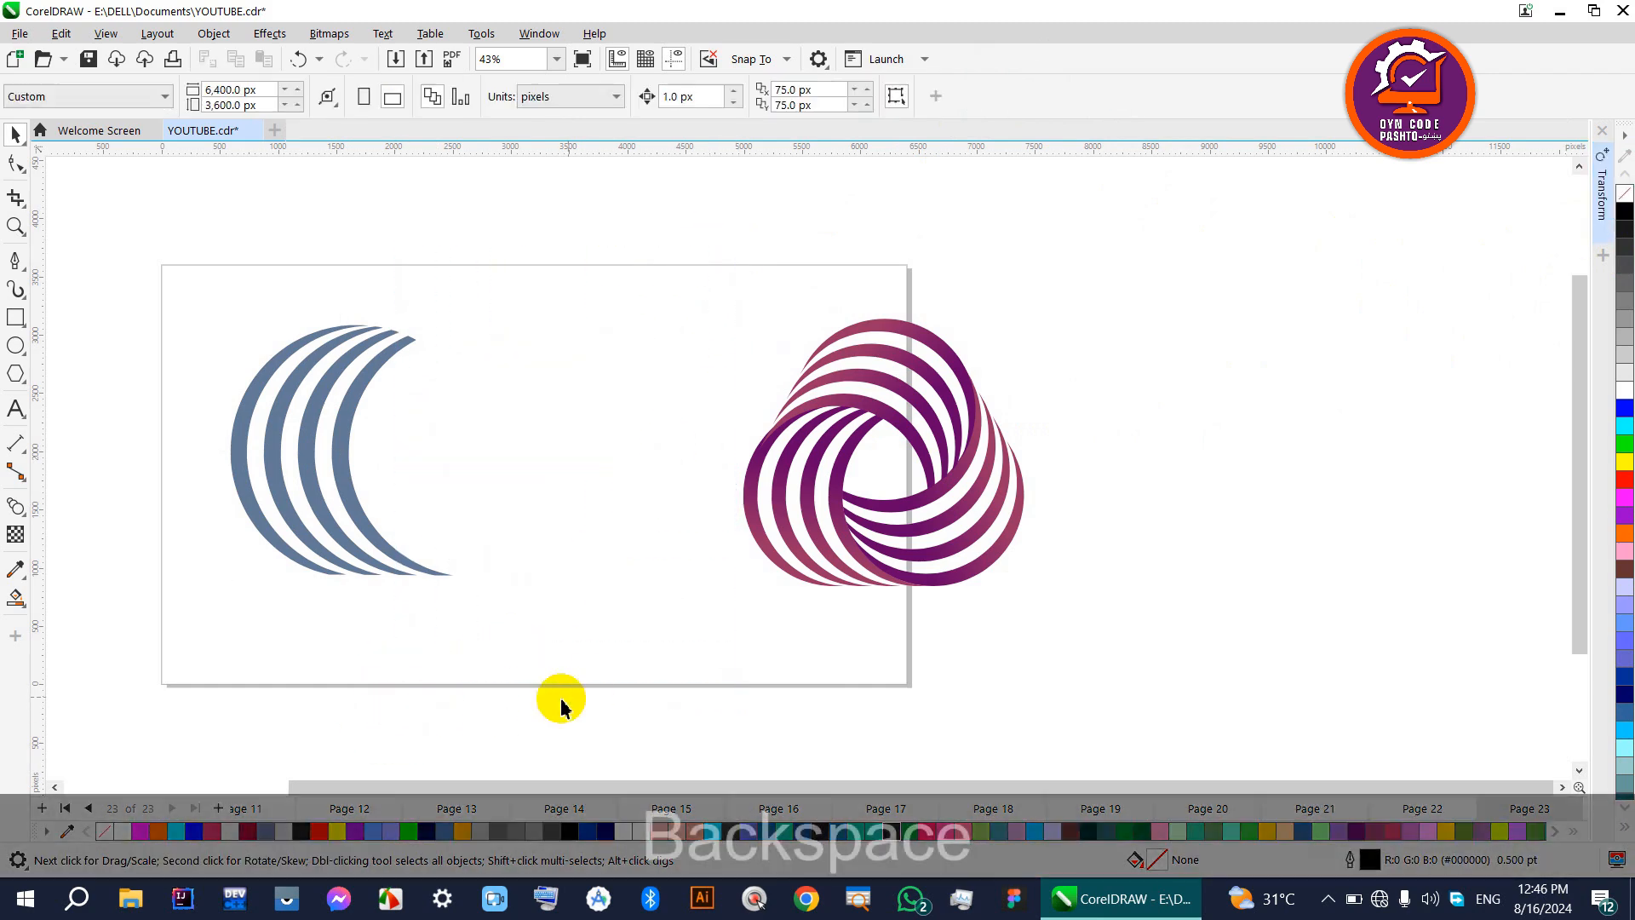
# Apply a linear fountain fill to the crescent group, running from its lower part up to near its upper ends
pyautogui.scroll(-1, 619, 638)
pyautogui.scroll(1, 429, 501)
pyautogui.click(439, 513)
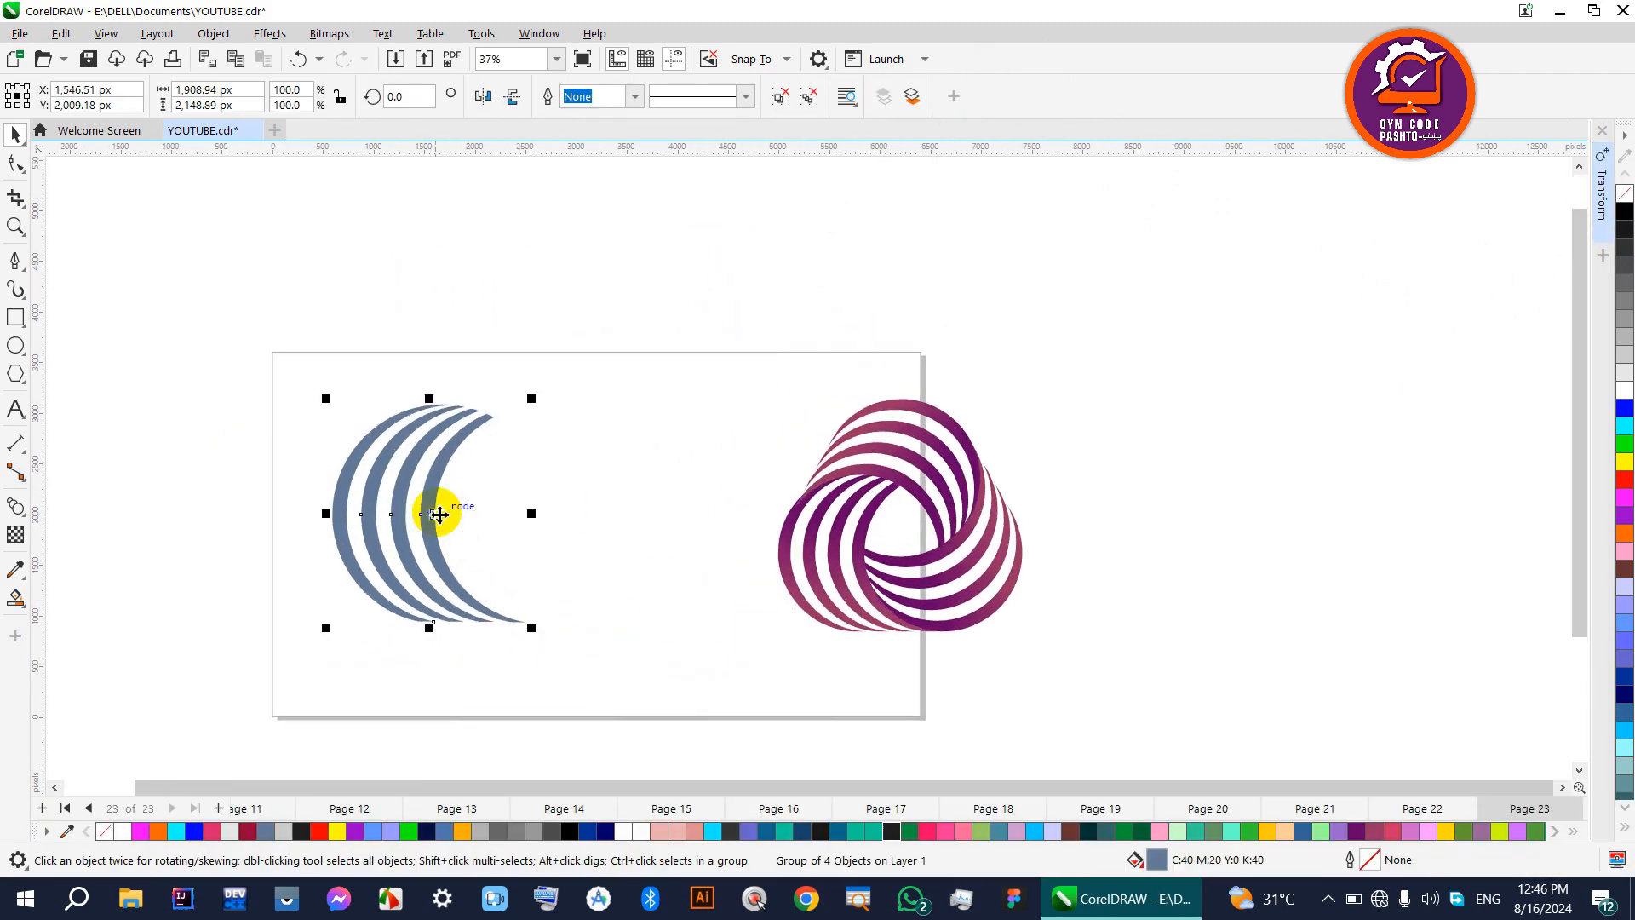
pyautogui.scroll(1, 434, 498)
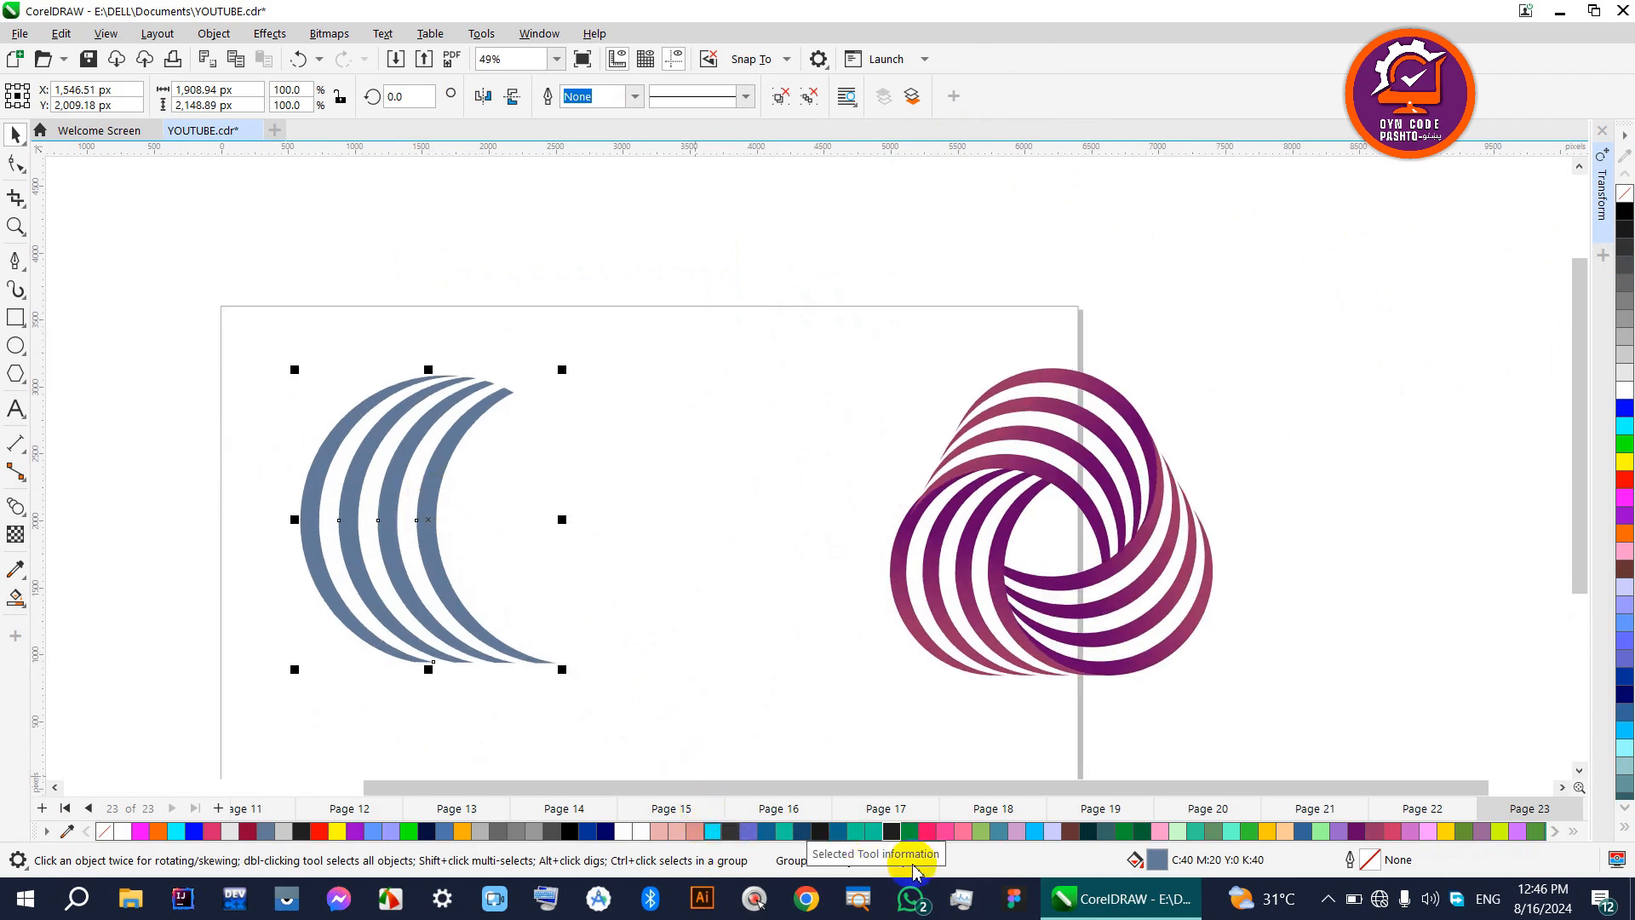
pyautogui.click(21, 596)
pyautogui.click(81, 600)
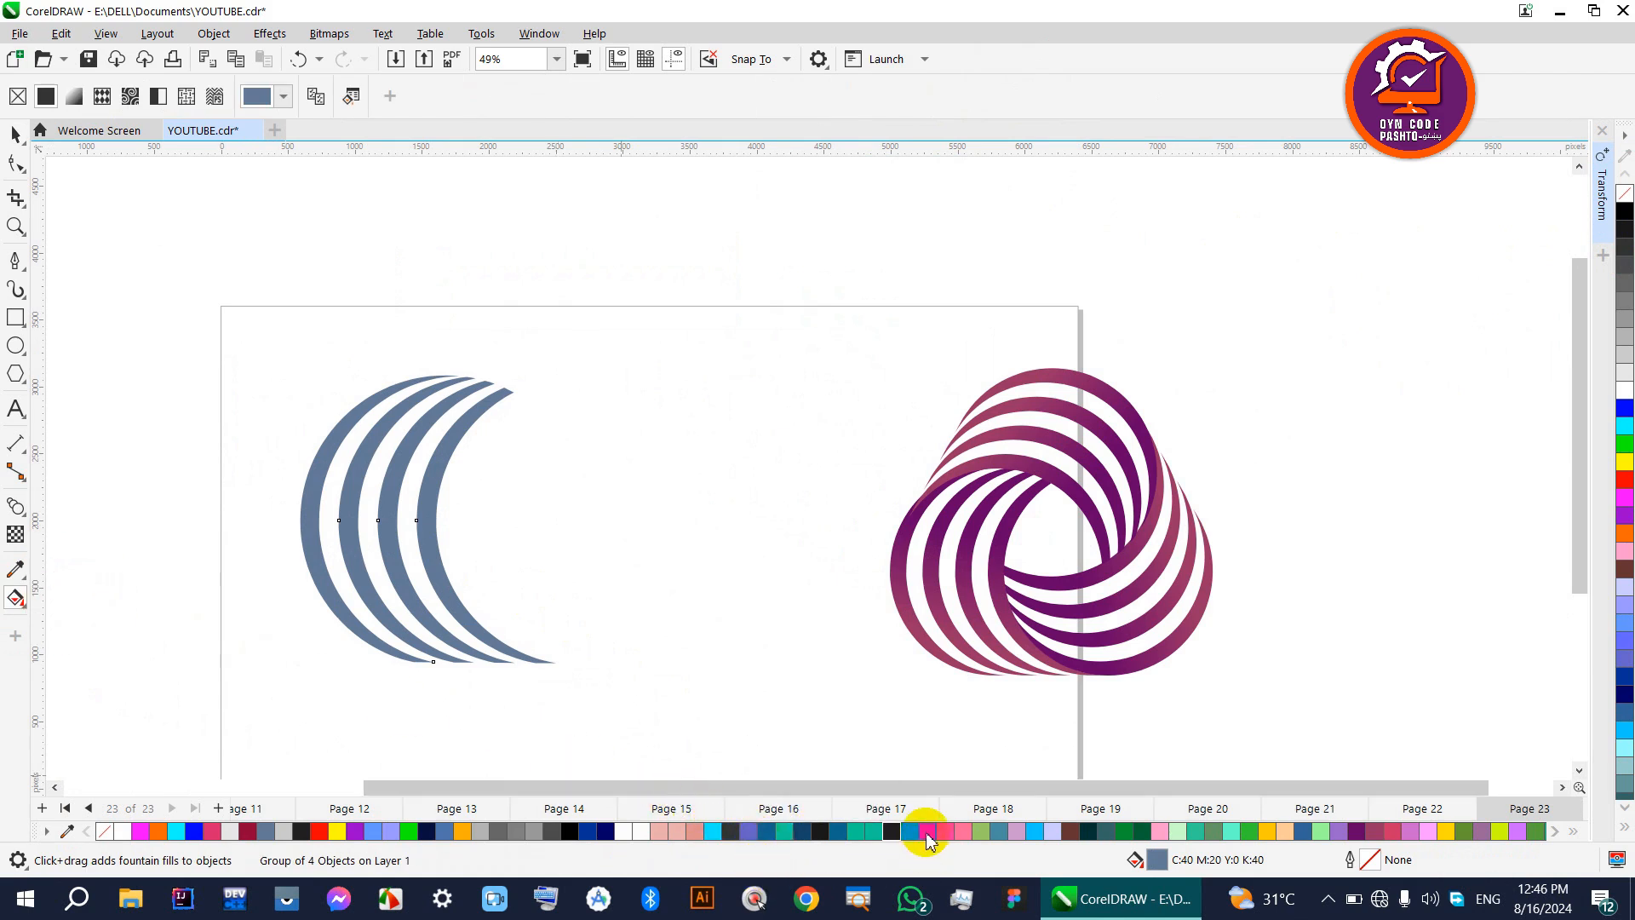
pyautogui.moveTo(363, 622); pyautogui.dragTo(416, 469)
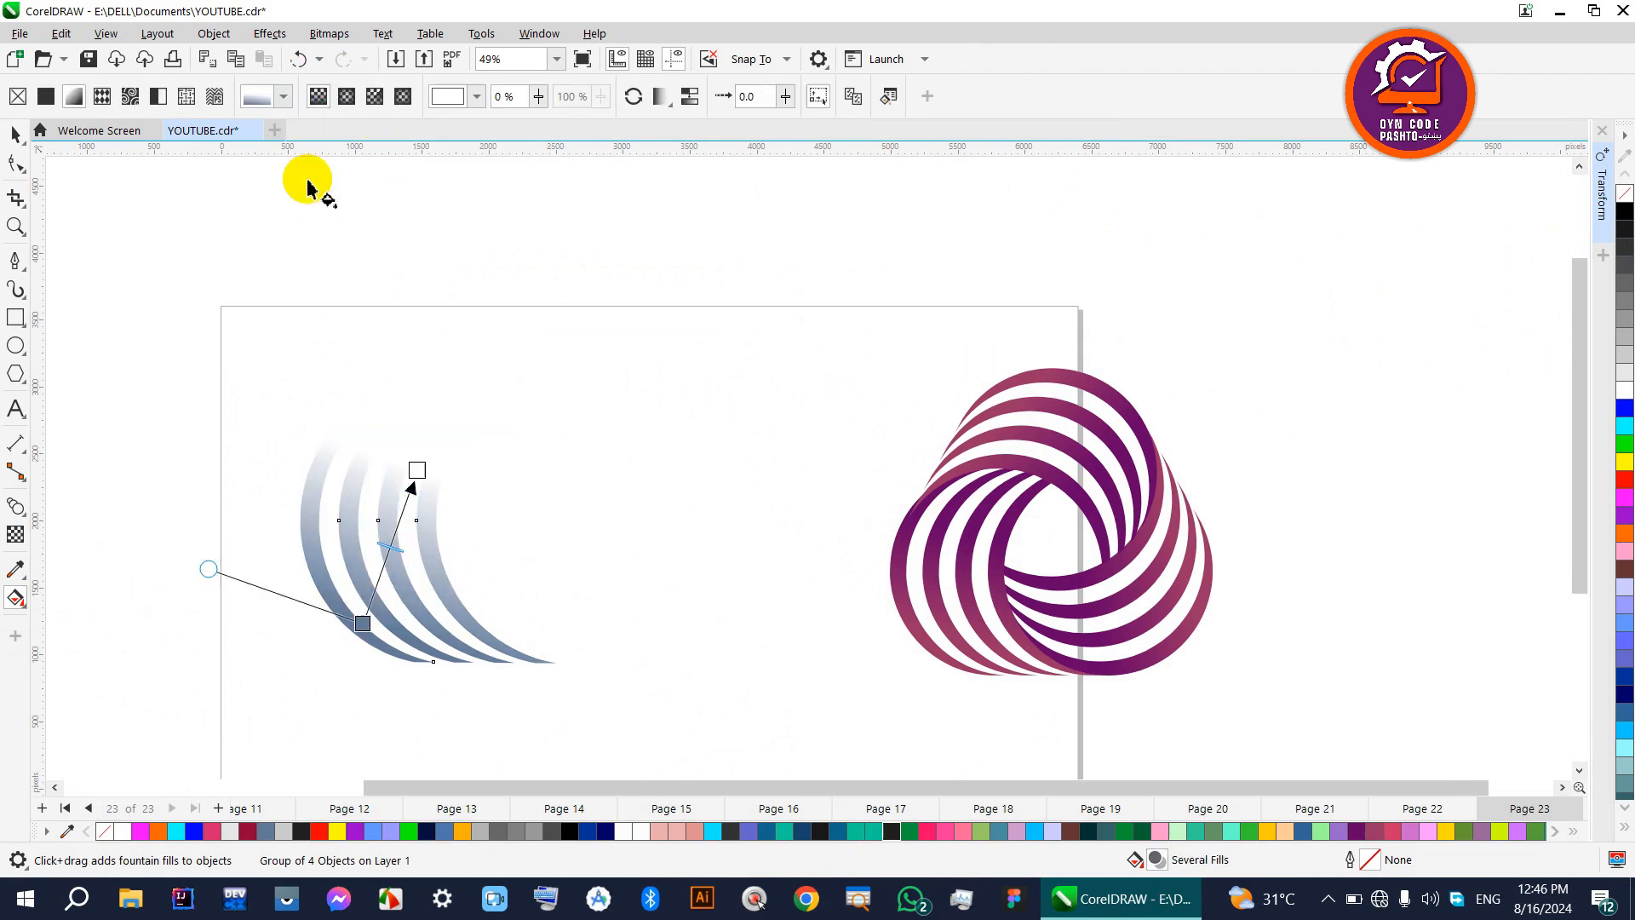
pyautogui.moveTo(421, 469); pyautogui.dragTo(420, 427)
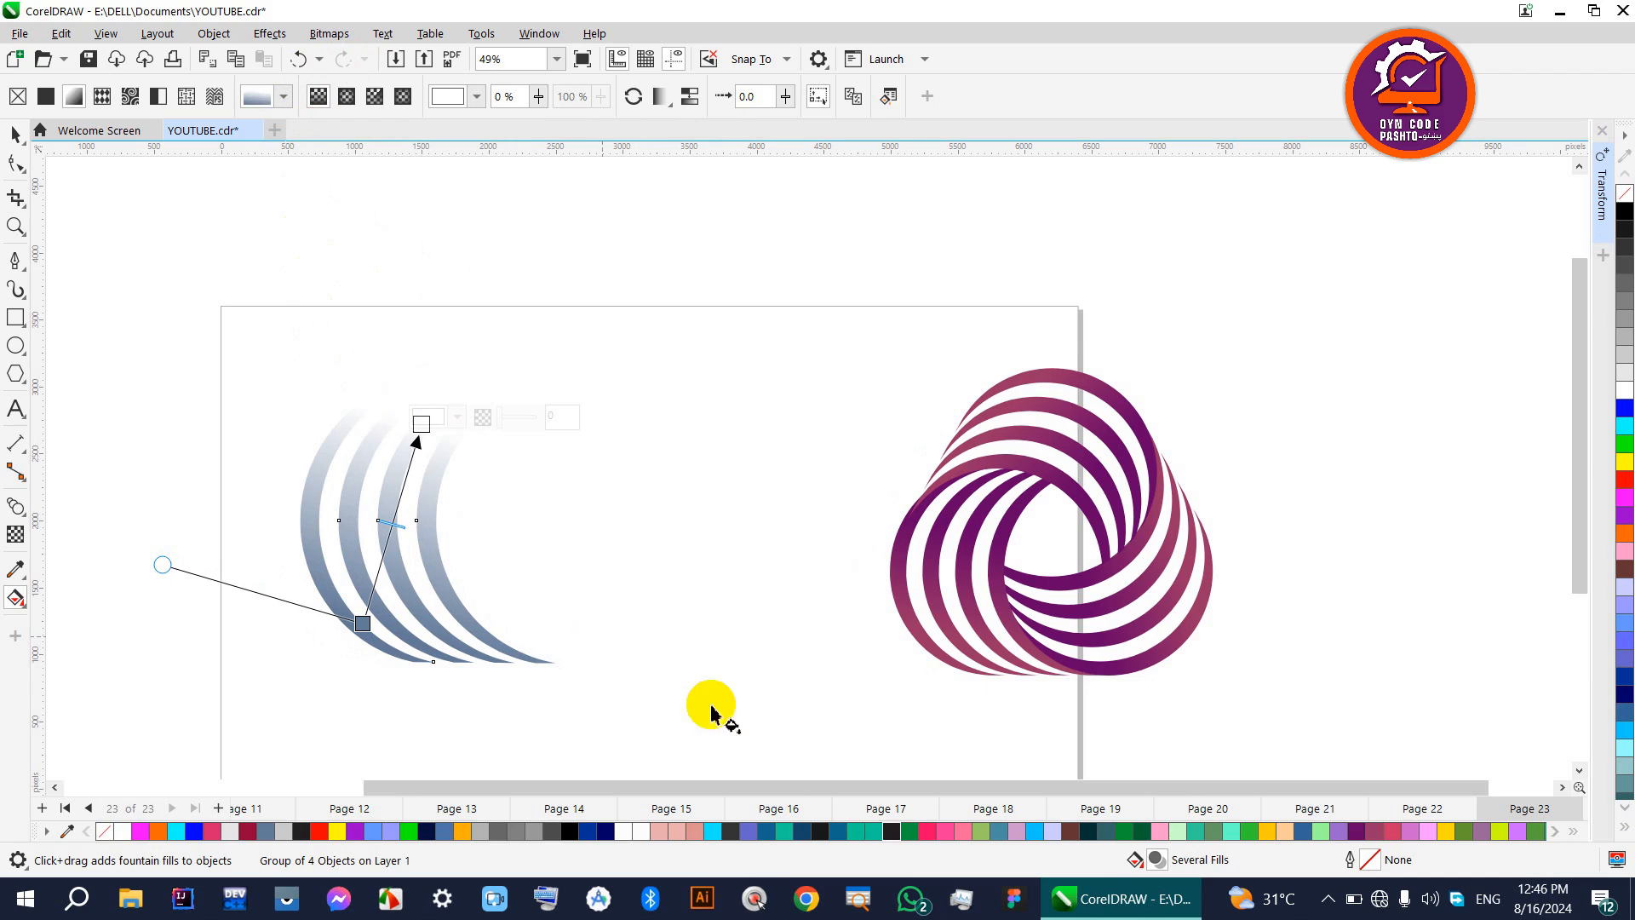
# Colour the fountain fill's lower node dark purple and its upper node pink, and move the upper node down slightly
pyautogui.moveTo(795, 814); pyautogui.dragTo(388, 599)
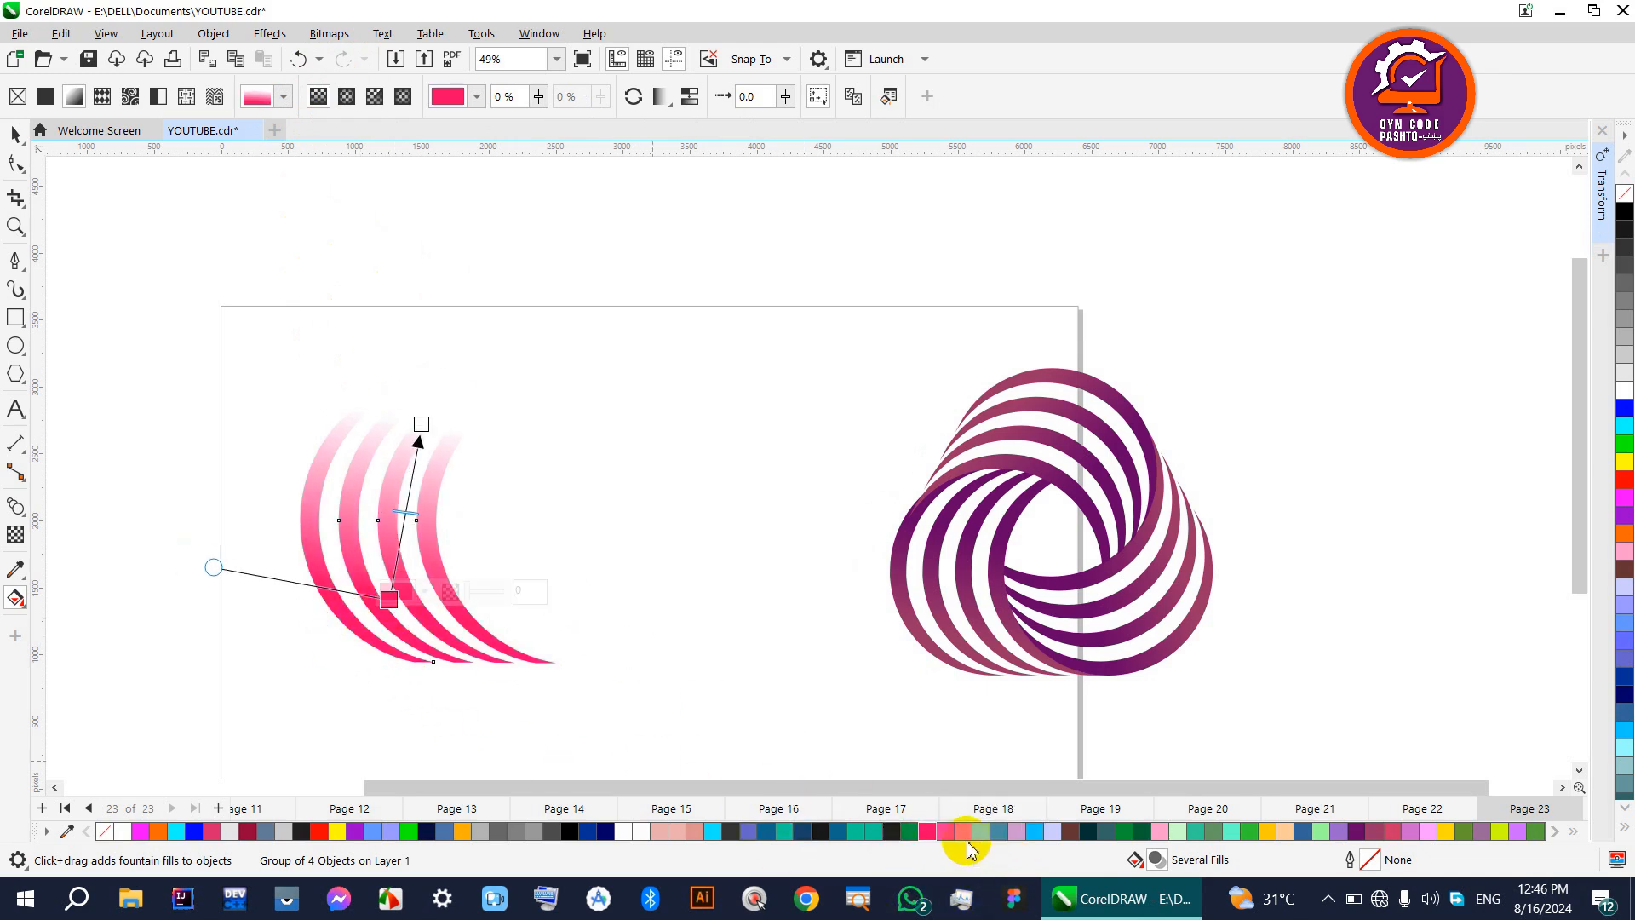
pyautogui.moveTo(949, 830); pyautogui.dragTo(422, 424)
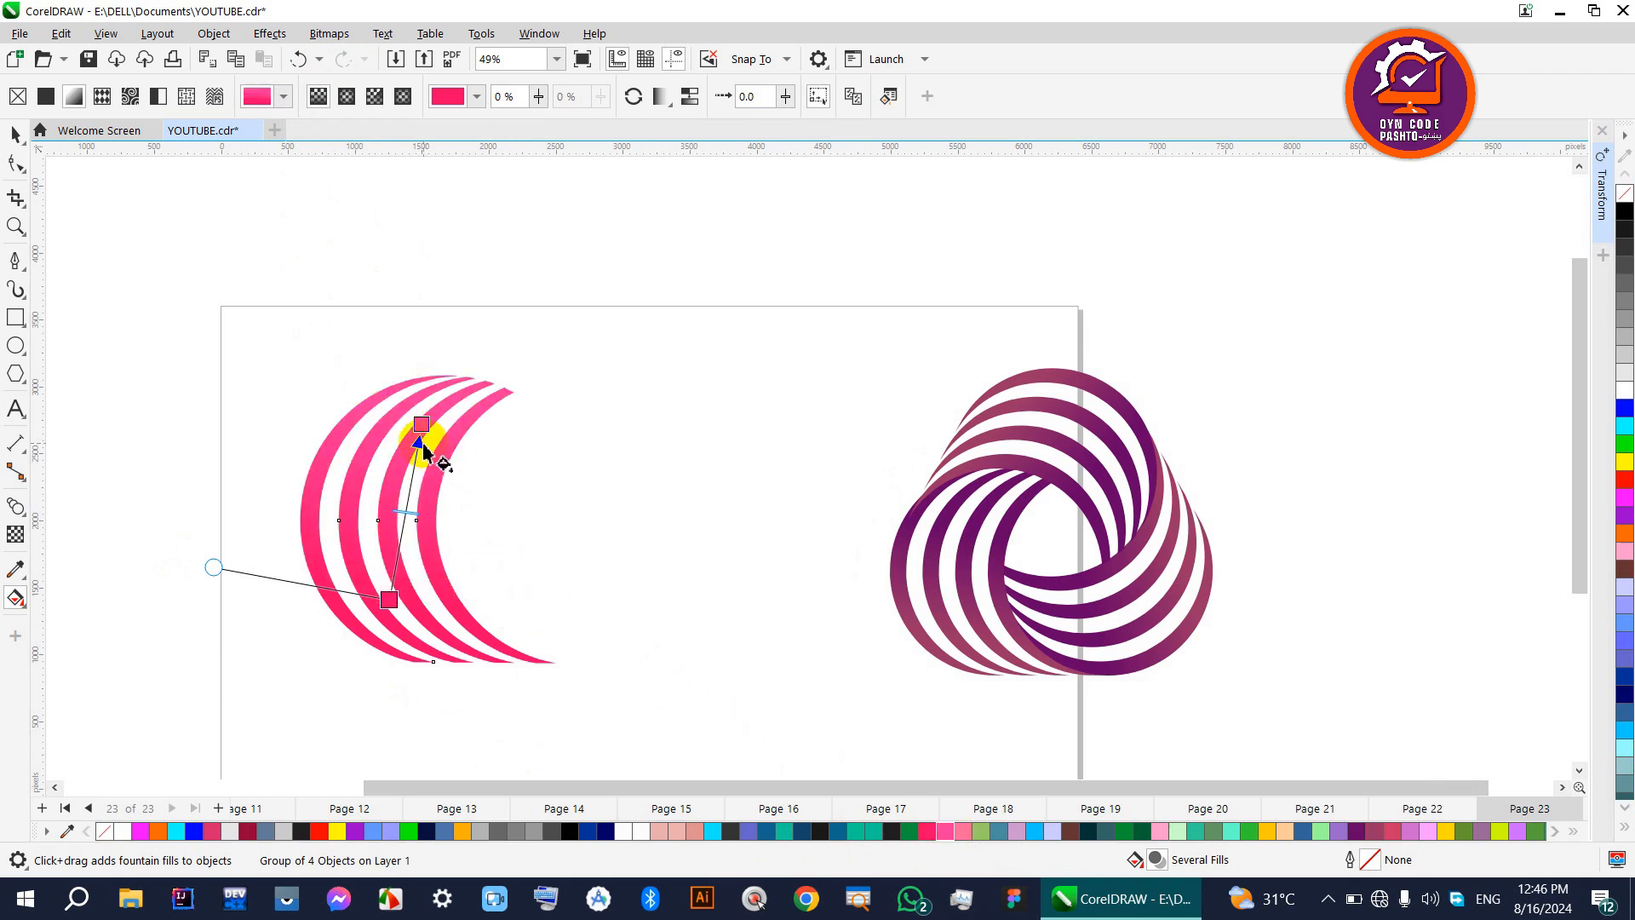
pyautogui.moveTo(423, 428); pyautogui.dragTo(421, 439)
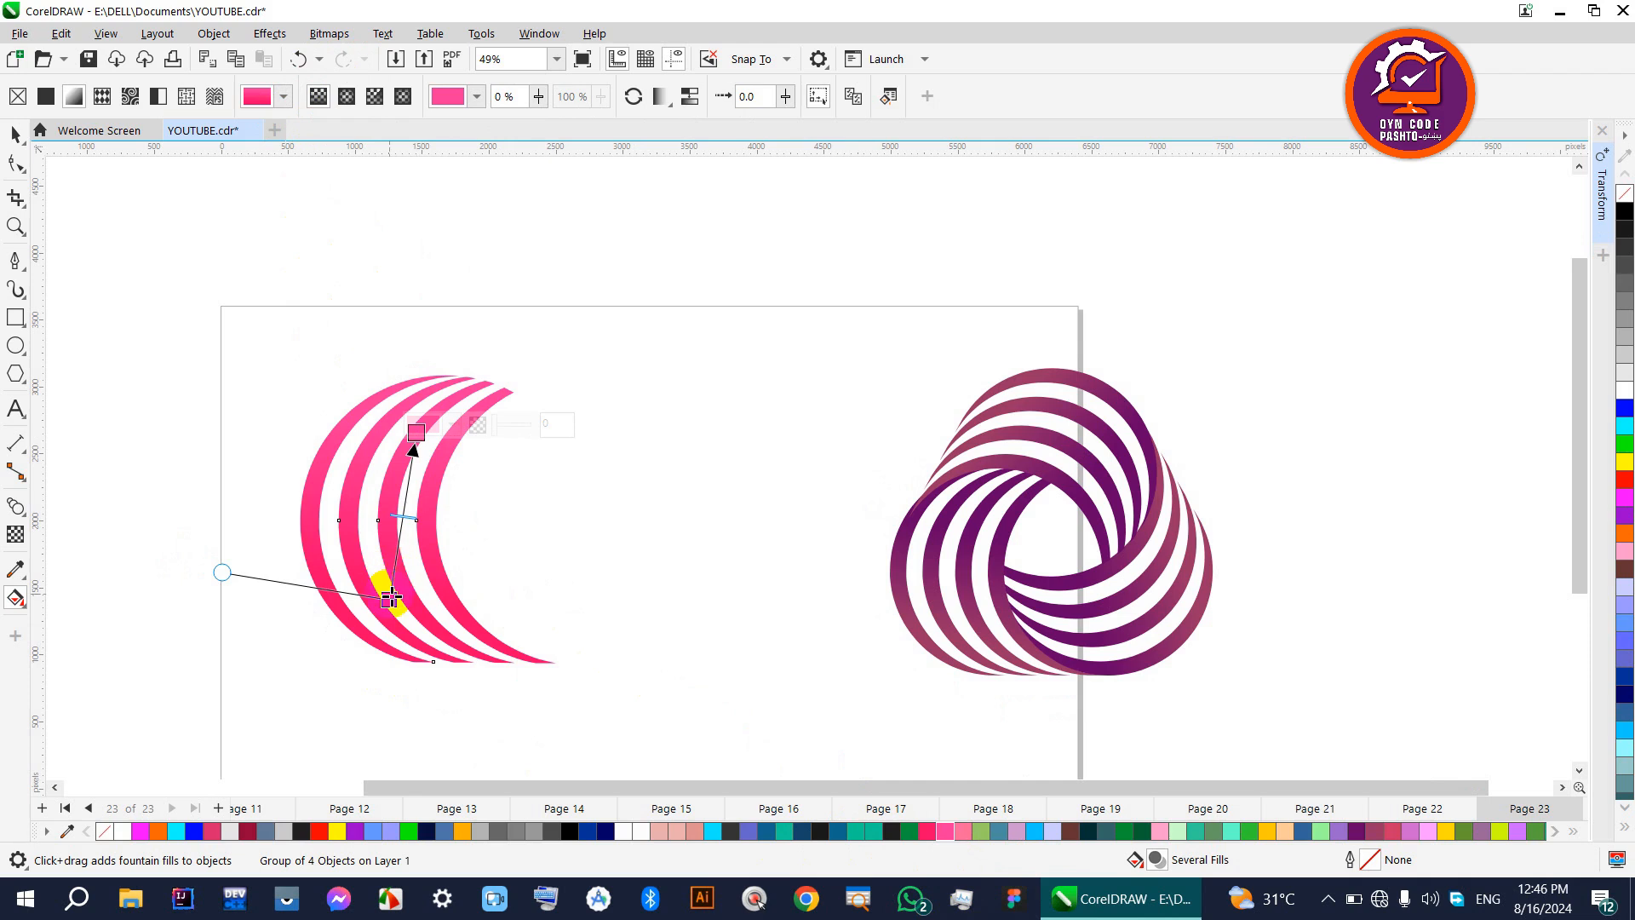
pyautogui.click(389, 598)
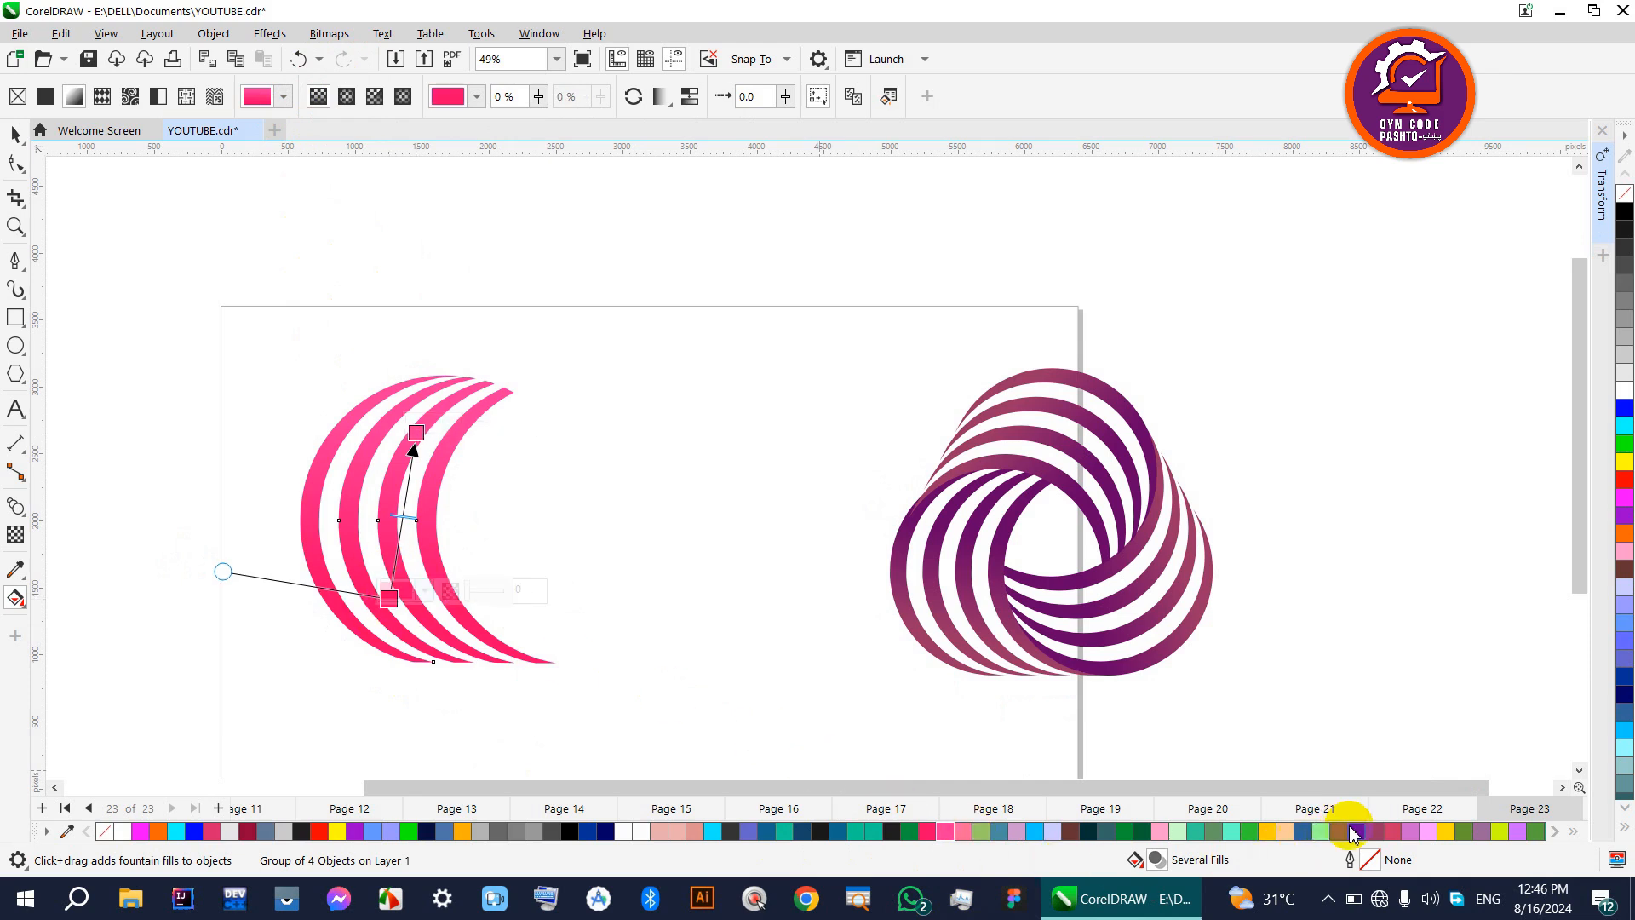
pyautogui.moveTo(1354, 831); pyautogui.dragTo(387, 598)
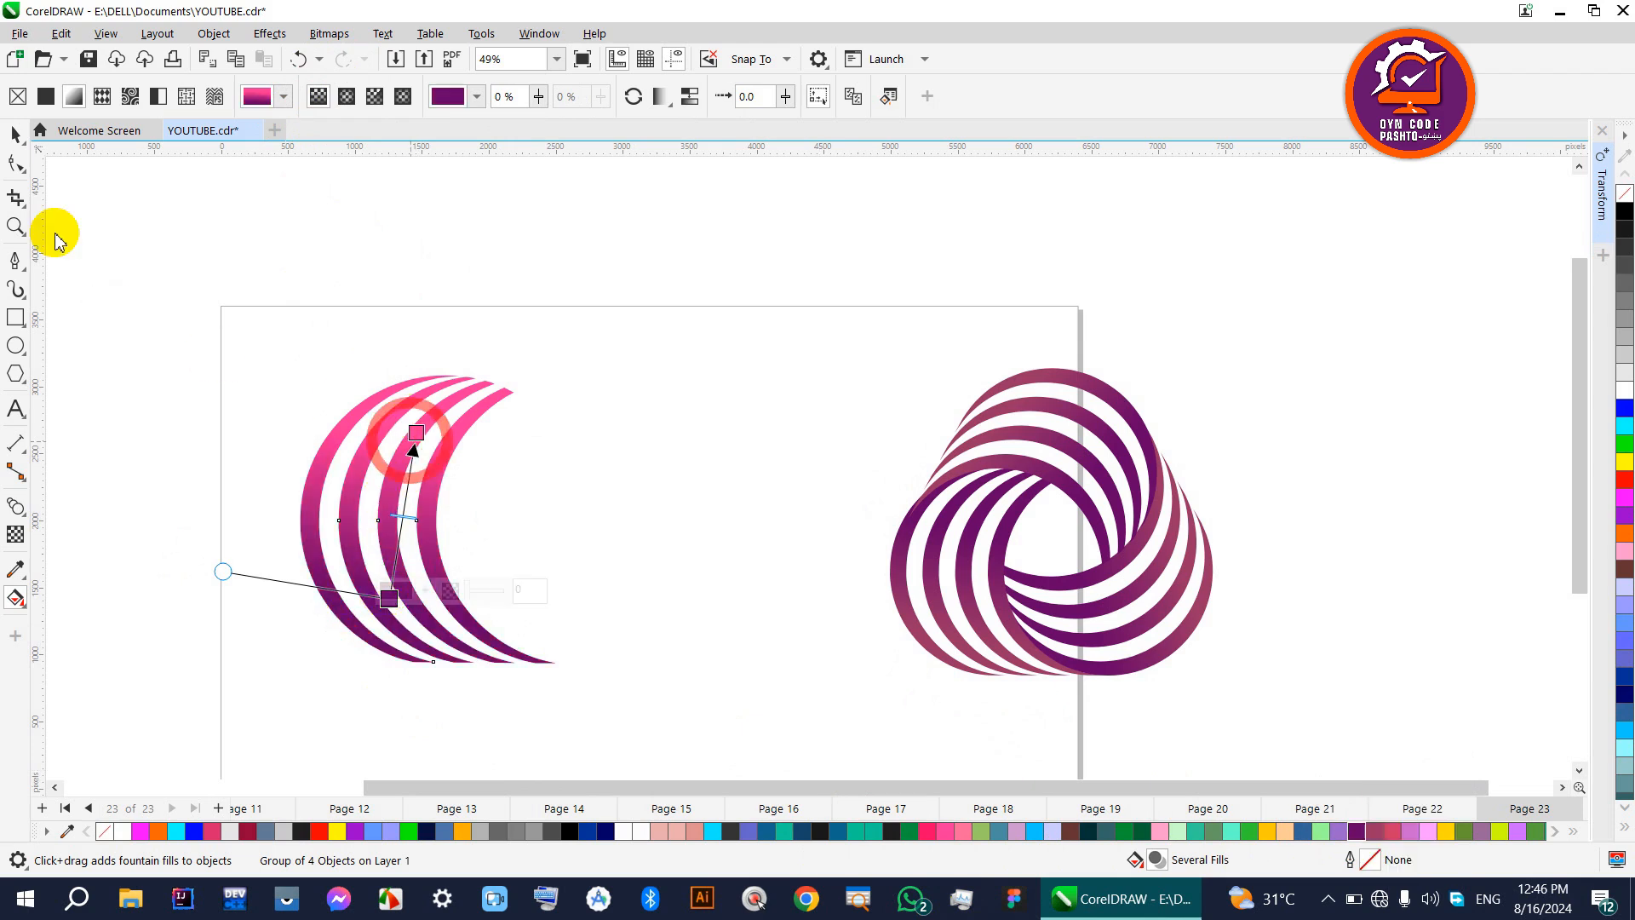
# Move the crescent group to about X 2,204 px, Y 1,908 px and create 2 copies rotated by 120 degrees
pyautogui.click(16, 136)
pyautogui.moveTo(388, 485); pyautogui.dragTo(470, 498)
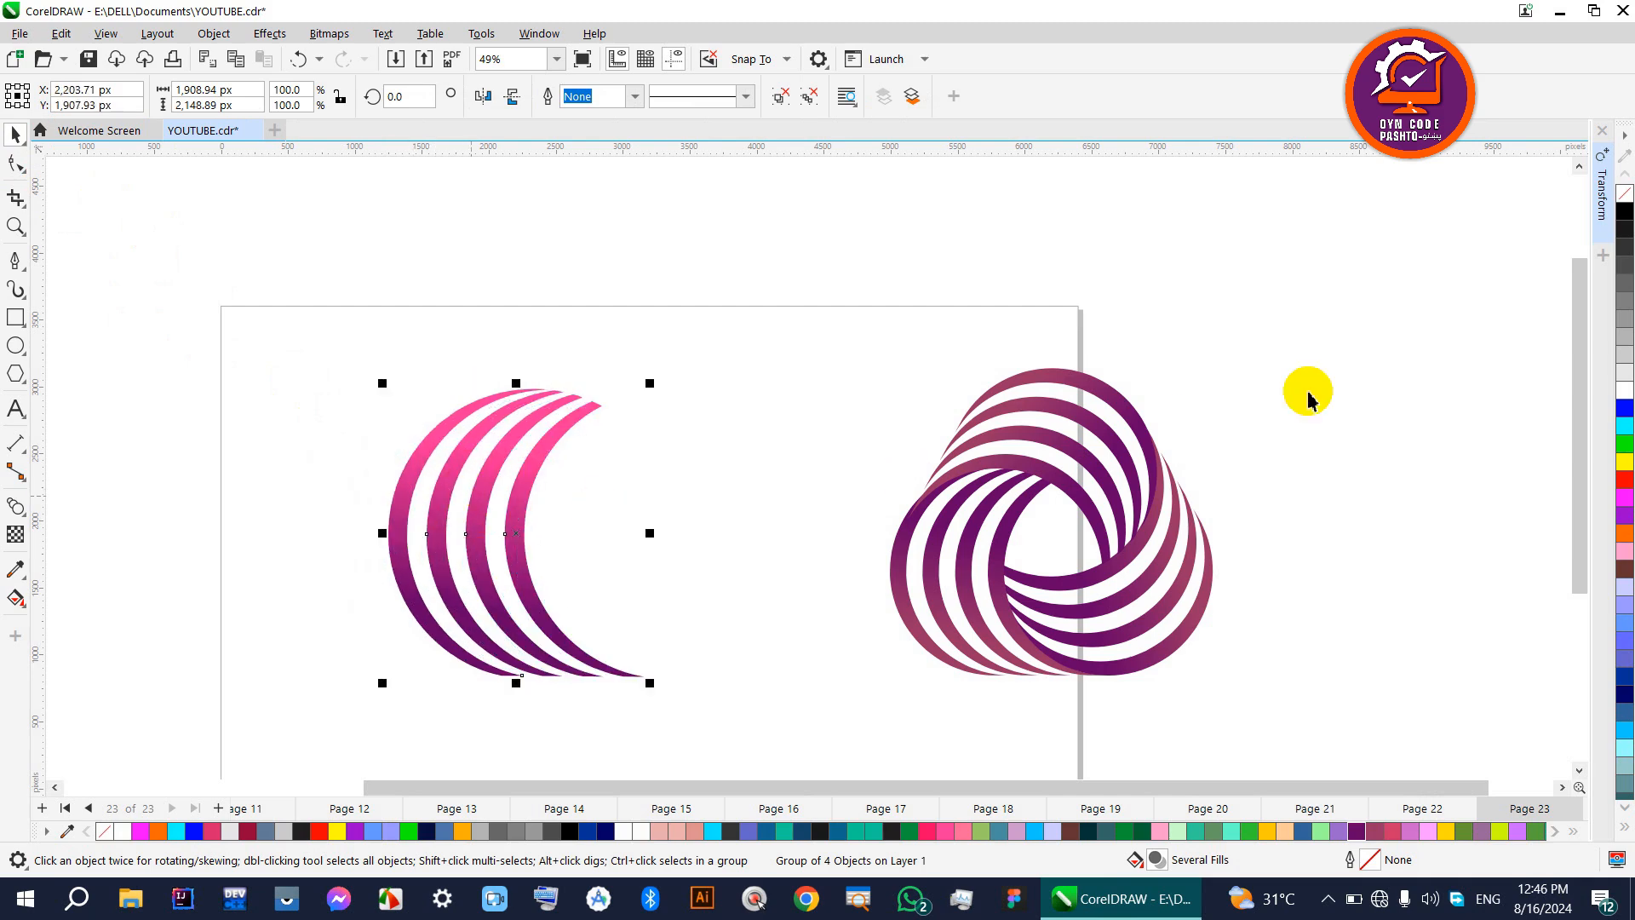
pyautogui.click(1611, 207)
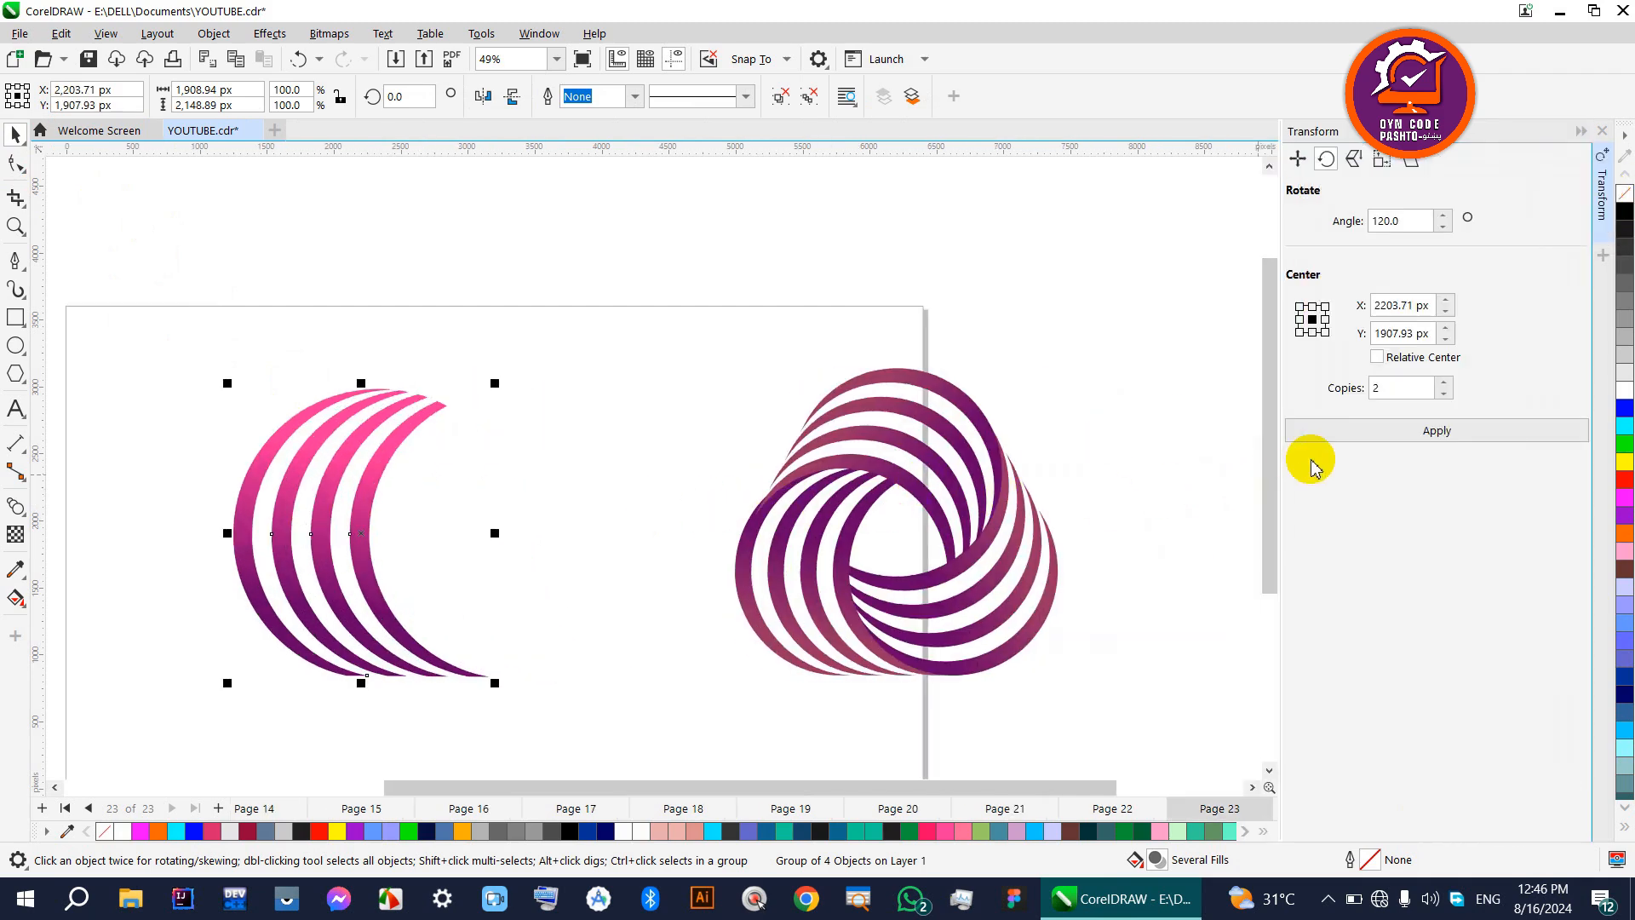
pyautogui.doubleClick(1403, 221)
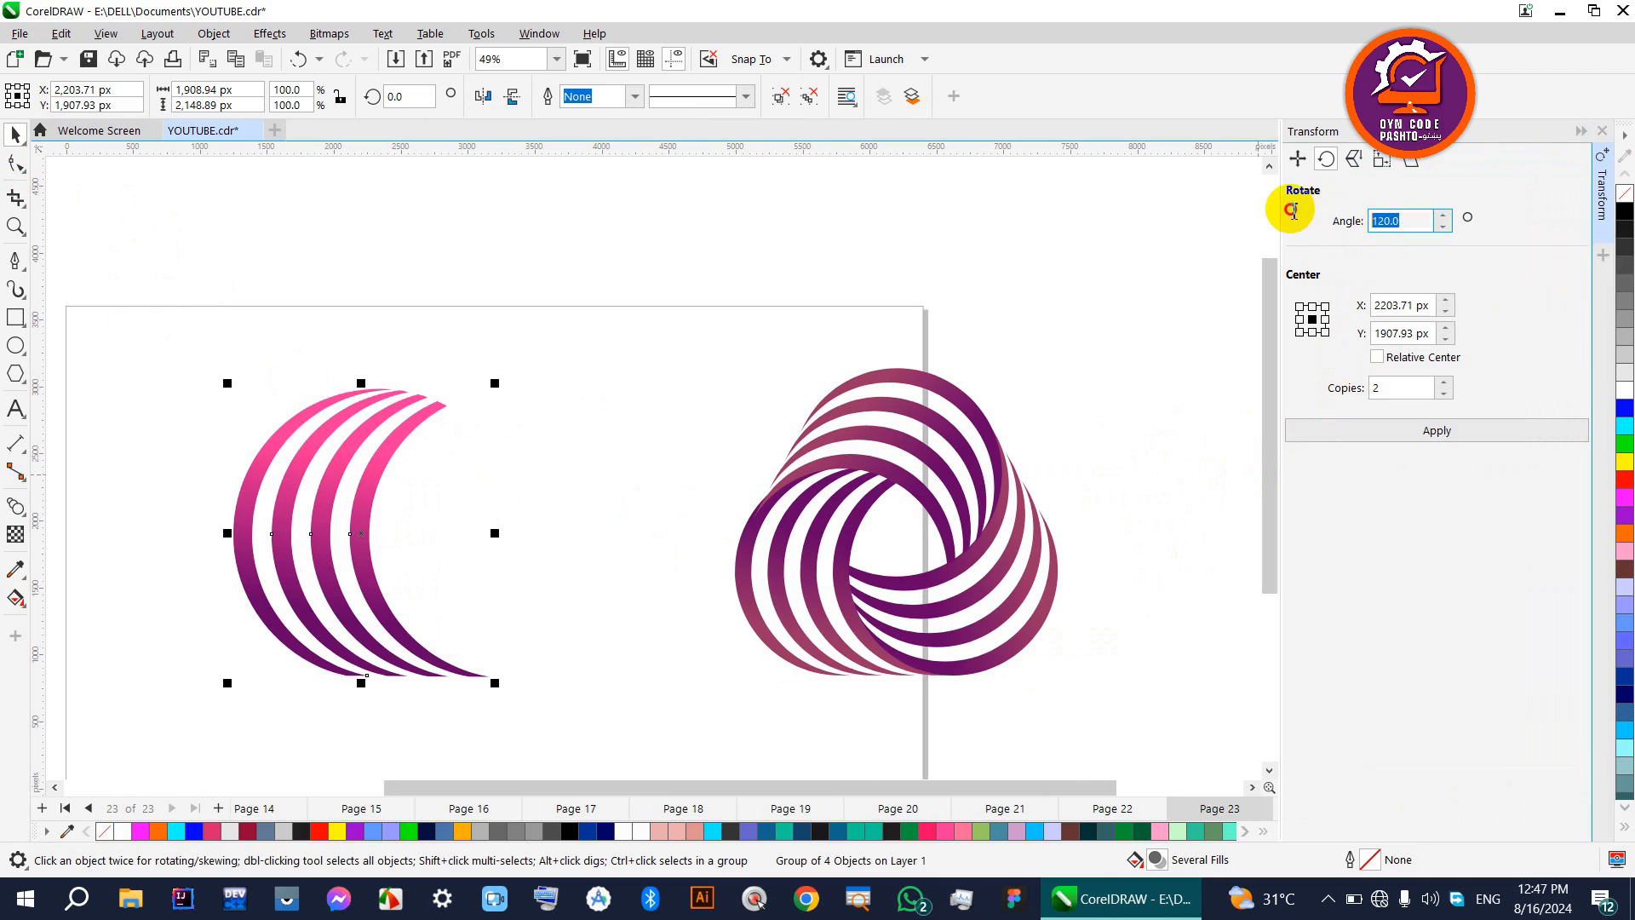
pyautogui.doubleClick(1398, 390)
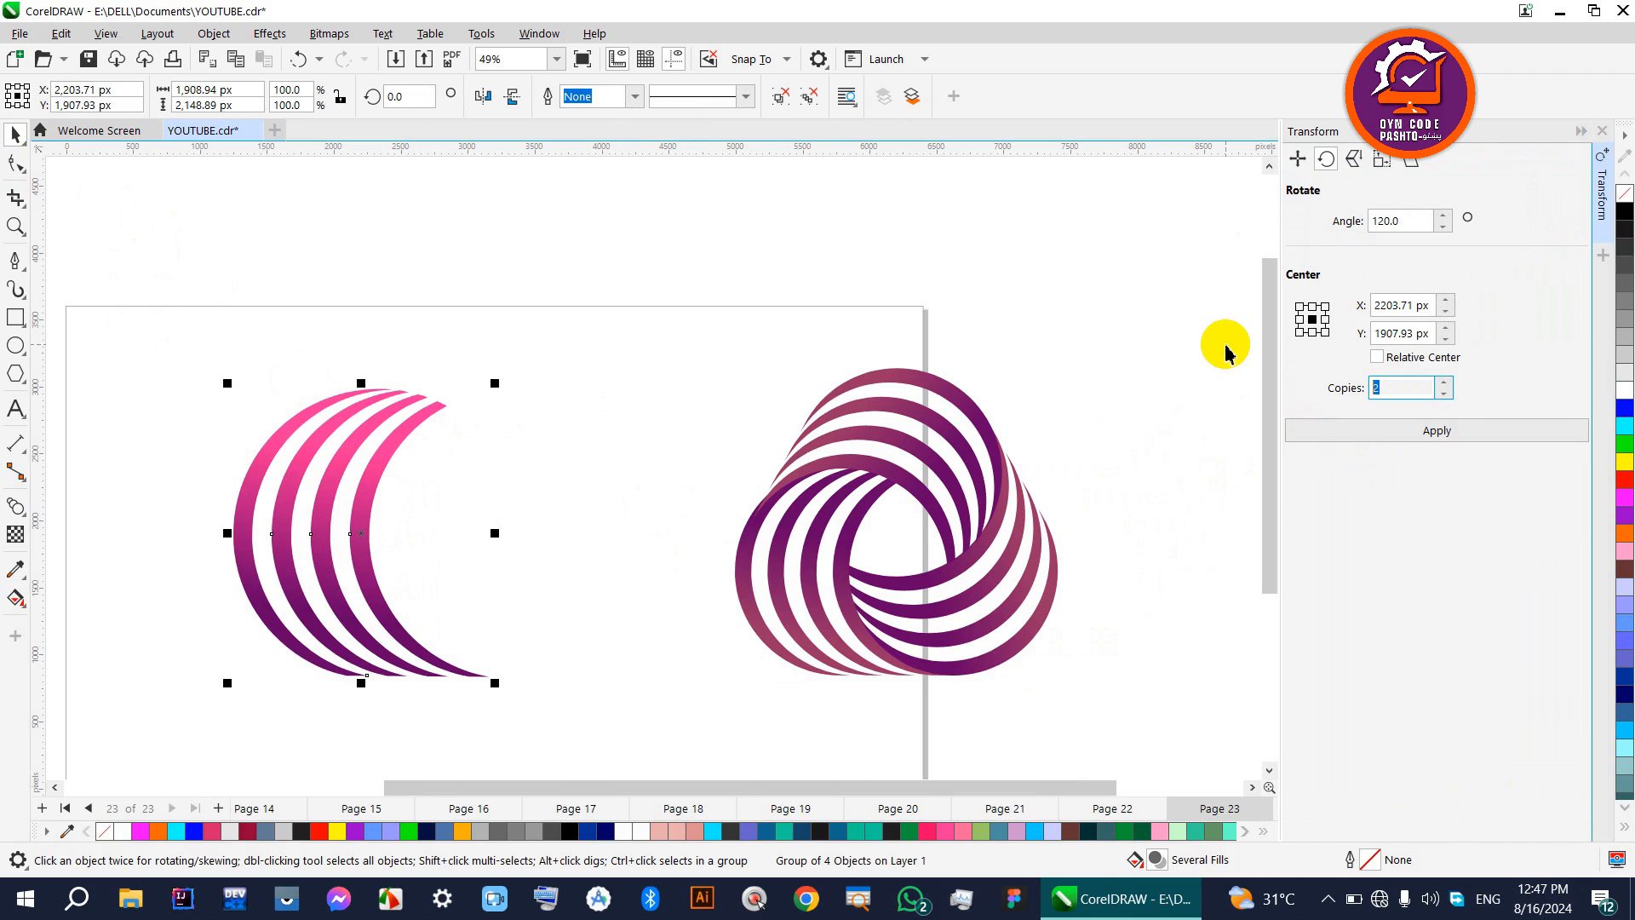
pyautogui.hotkey('ctrl', '/')
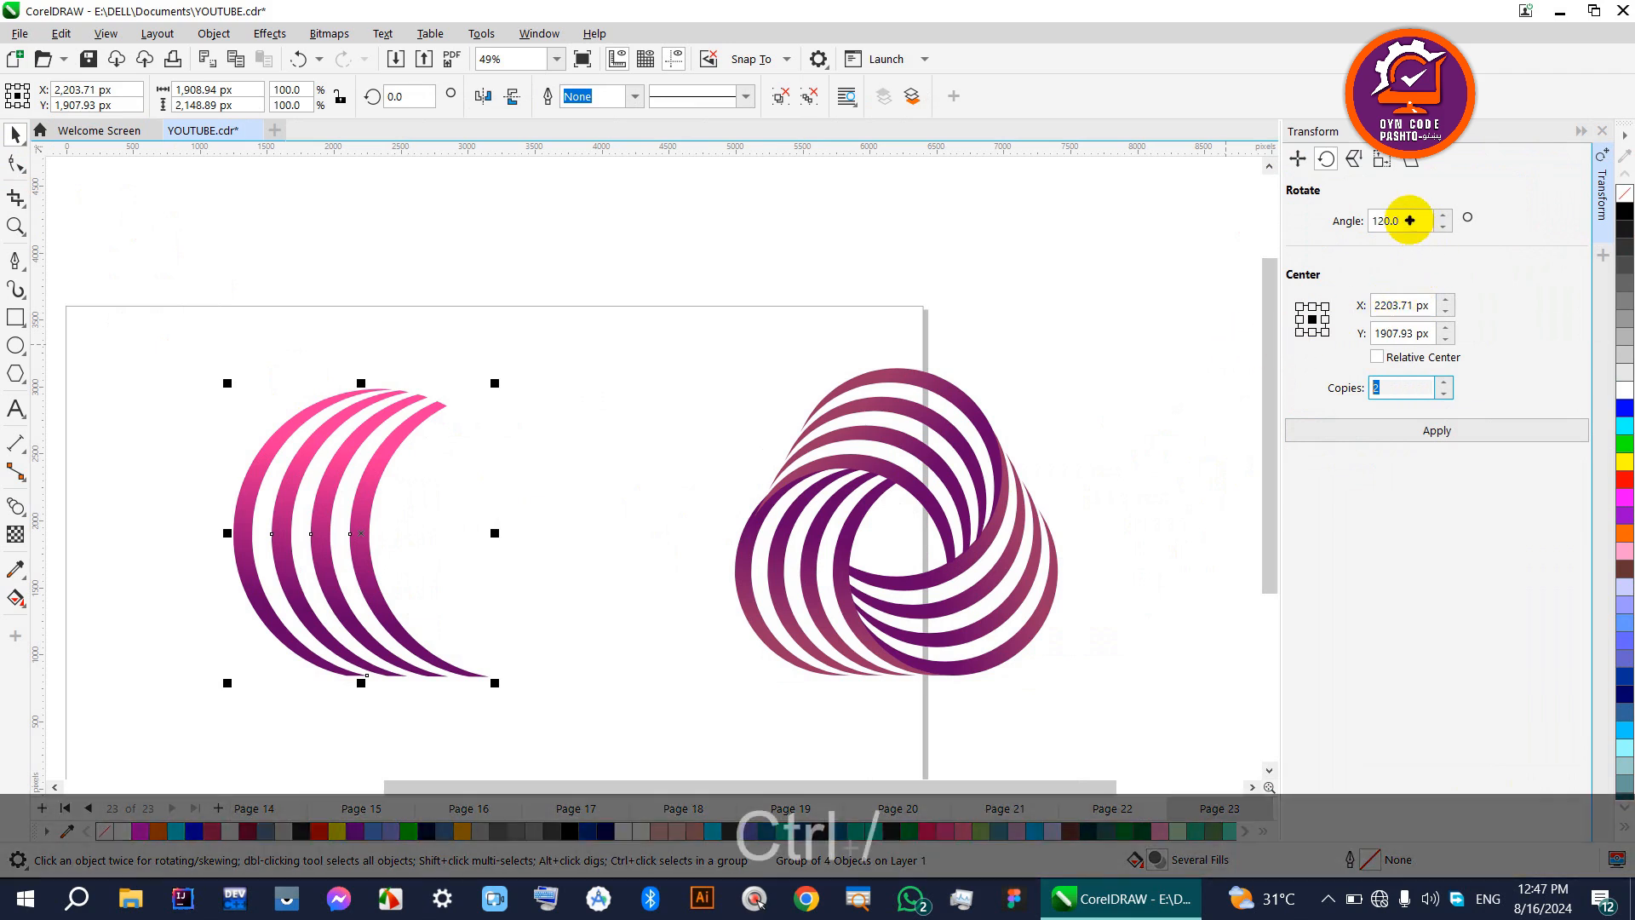
pyautogui.moveTo(1408, 210)
pyautogui.mouseDown()
pyautogui.moveTo(1385, 246)
pyautogui.moveTo(1355, 240)
pyautogui.mouseUp()
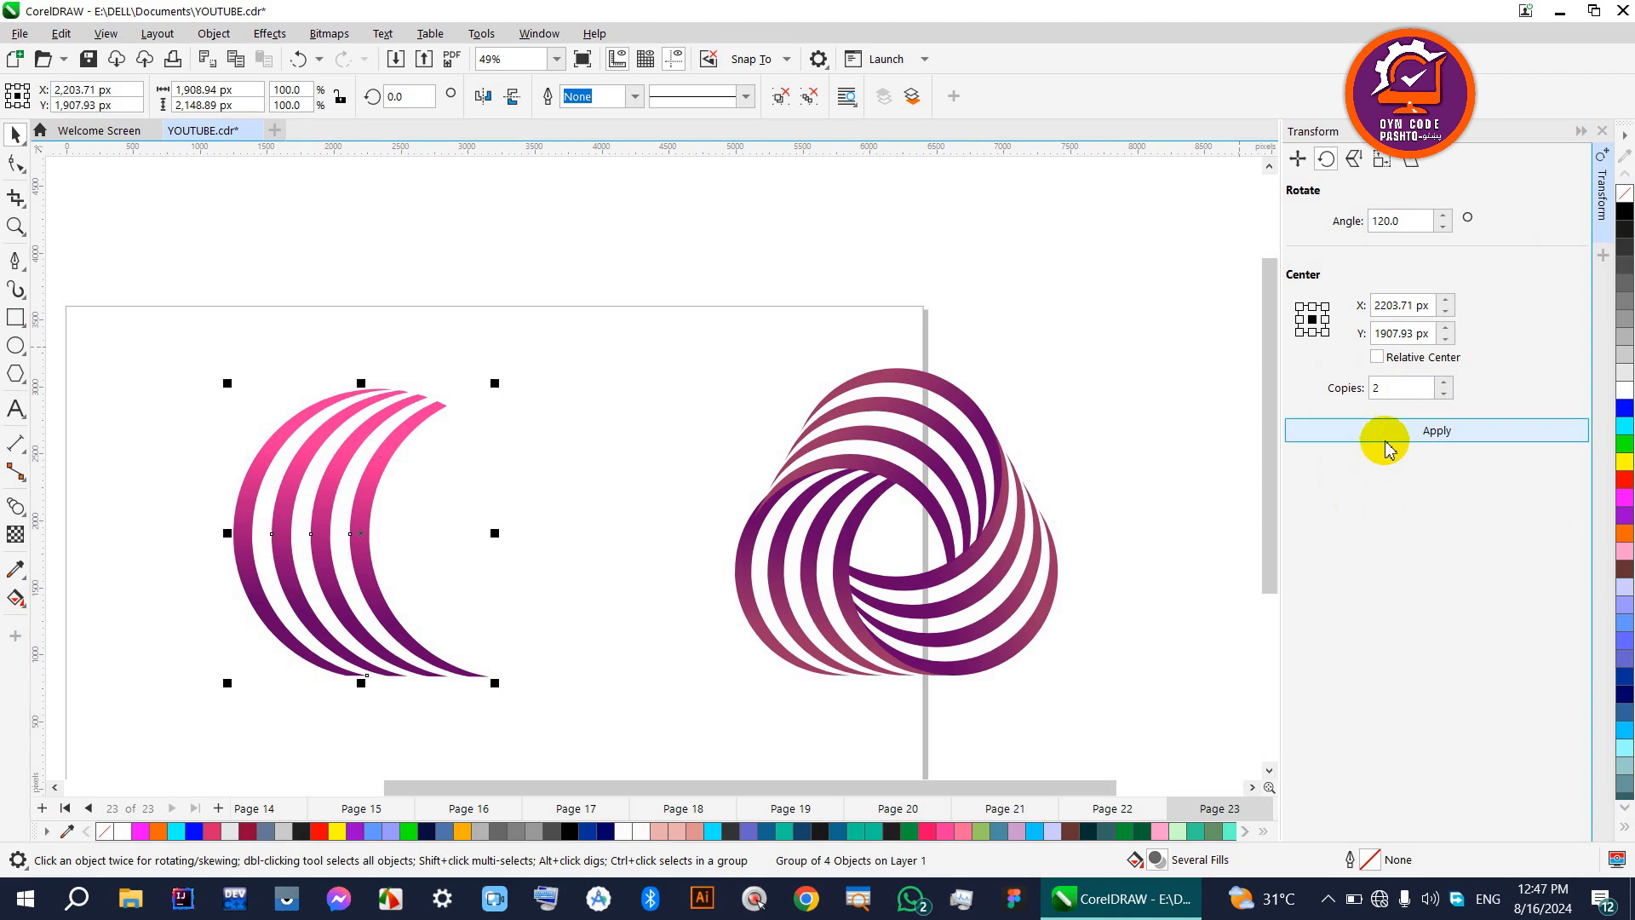
pyautogui.click(1390, 432)
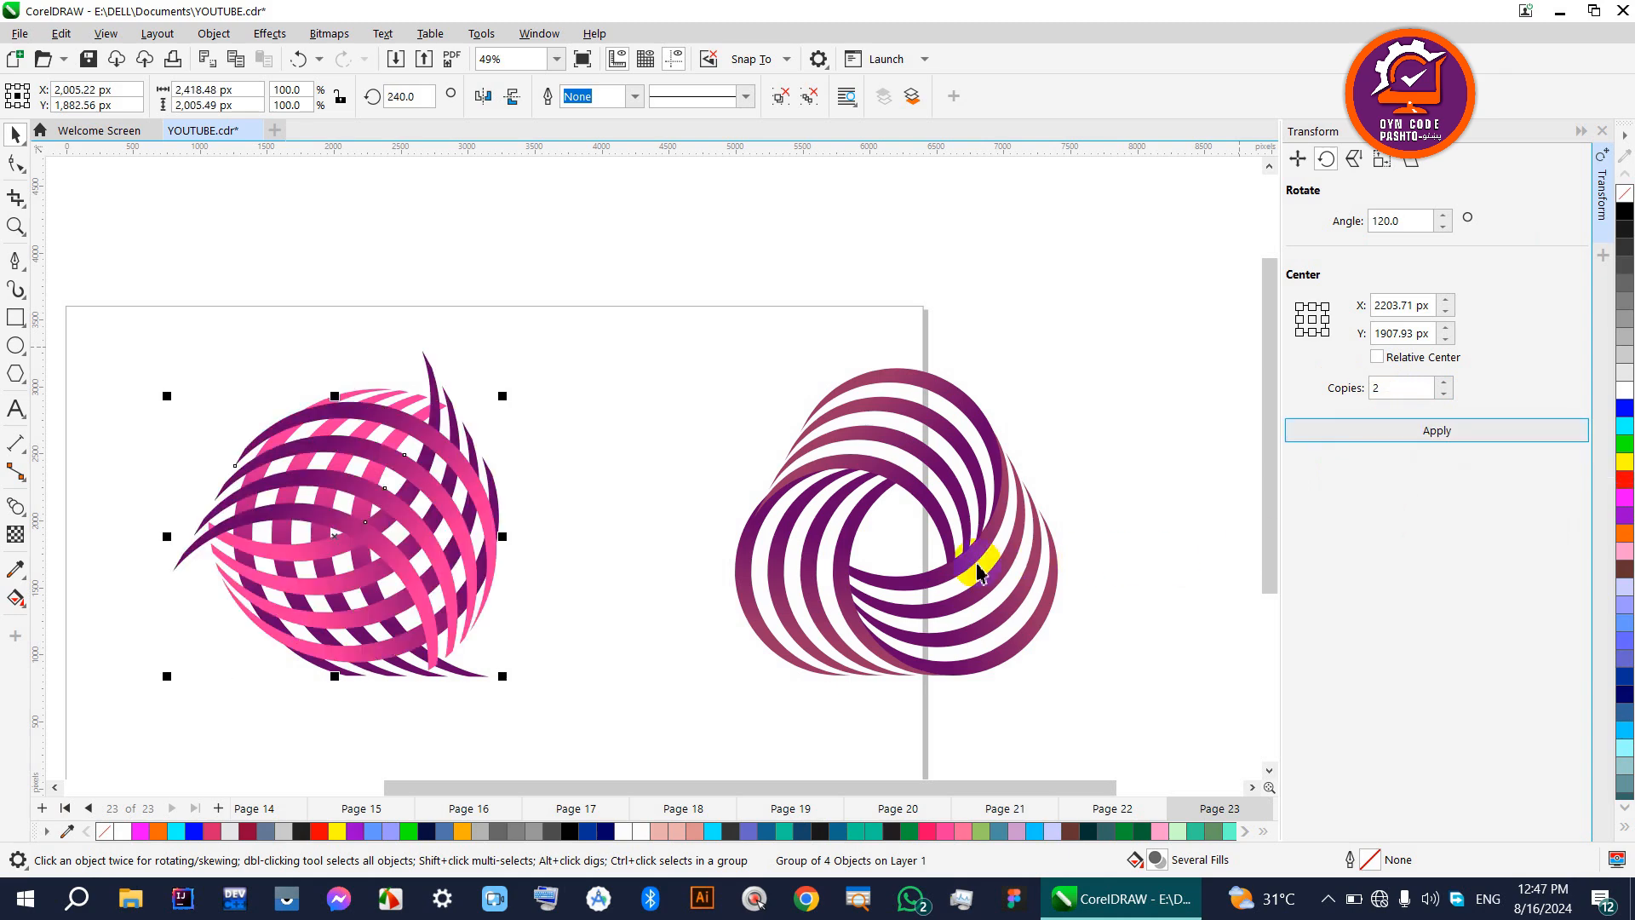
# Separate the rotated copies: move the 240-degree one straight up to about Y 3,599 px and the 120-degree one to about X 3,331 px, Y 2,106 px
pyautogui.scroll(-3, 1003, 547)
pyautogui.scroll(1, 584, 538)
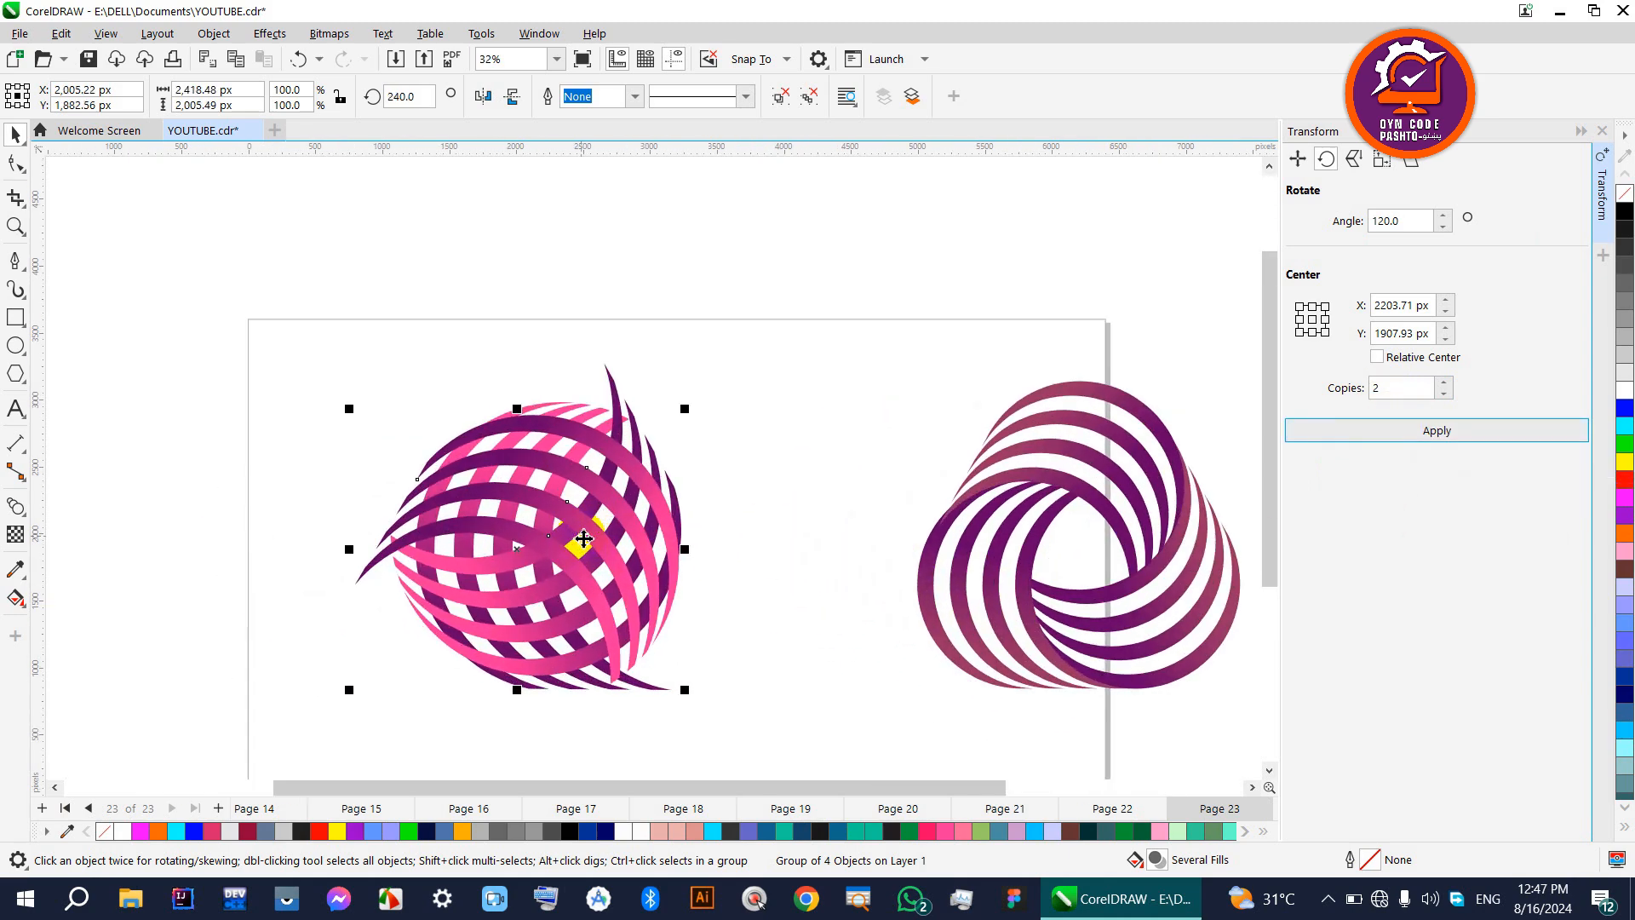
pyautogui.click(458, 311)
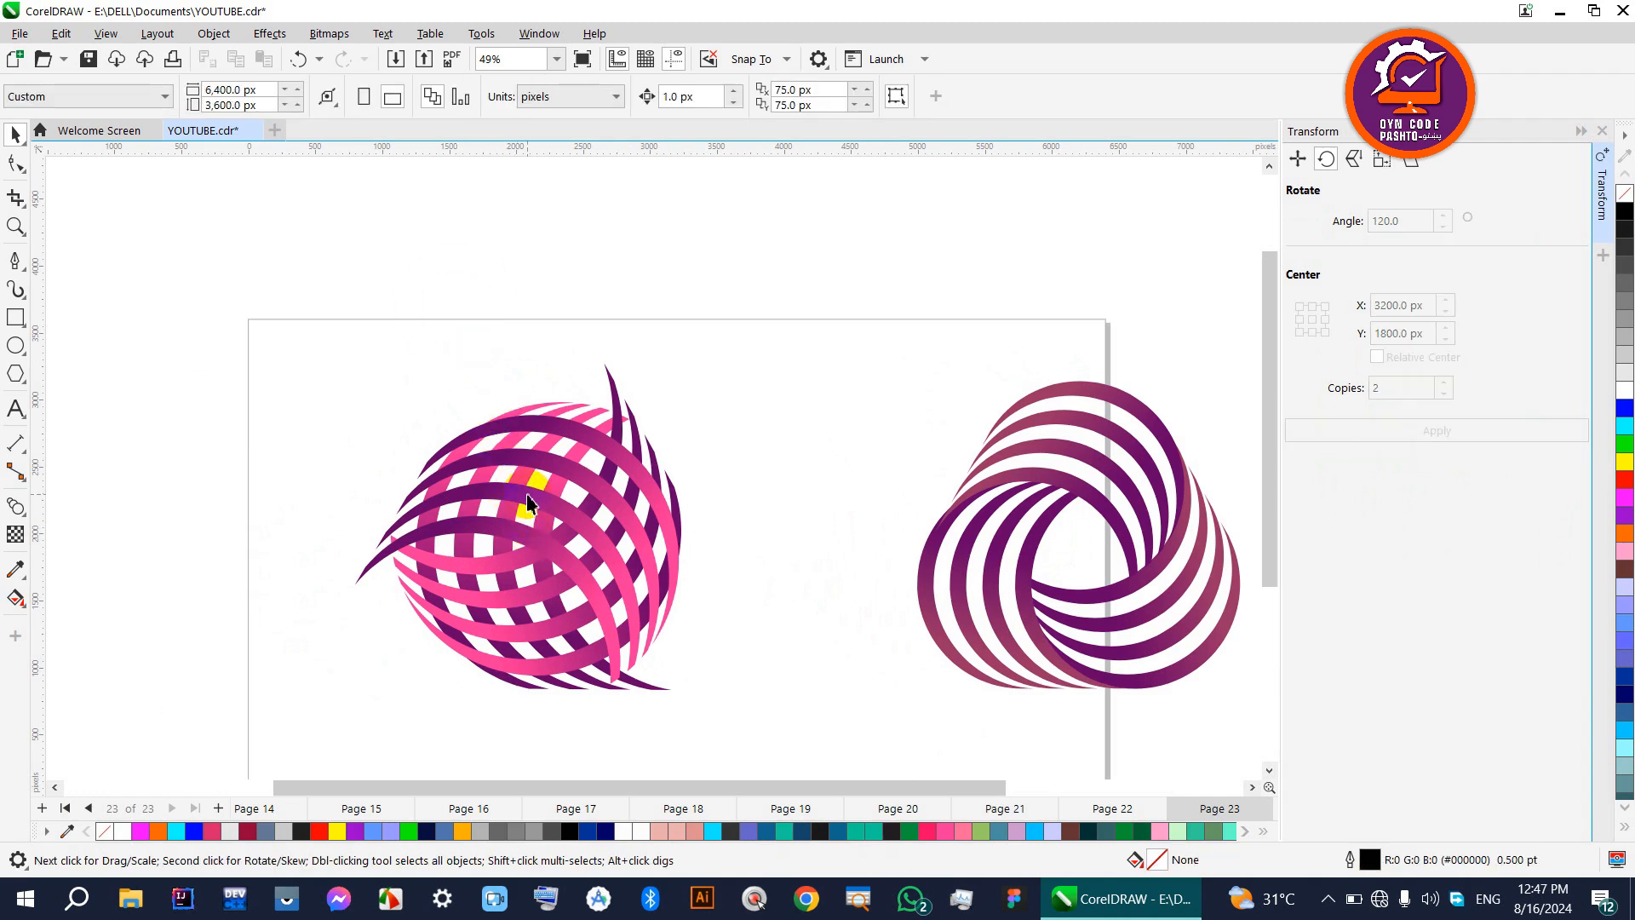
pyautogui.moveTo(528, 502); pyautogui.dragTo(547, 267)
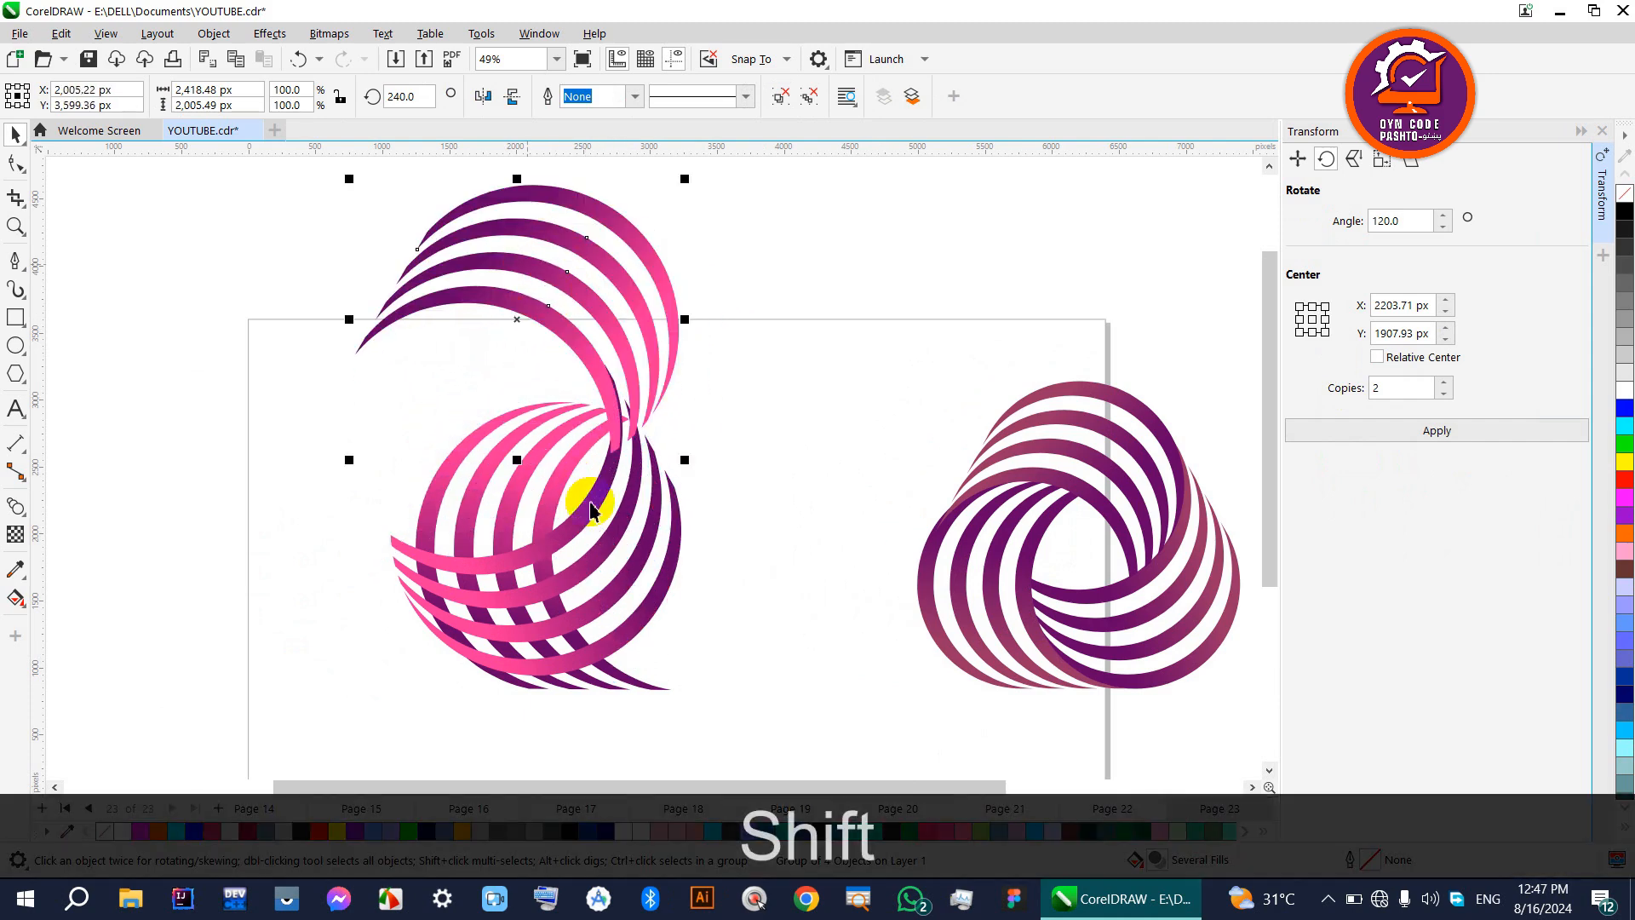
pyautogui.moveTo(596, 560); pyautogui.dragTo(752, 577)
# Fit the 120-degree copy's pink stripe ends against the original's innermost crescent, placing it at about X 3,352 px, Y 1,958 px
pyautogui.scroll(2, 660, 647)
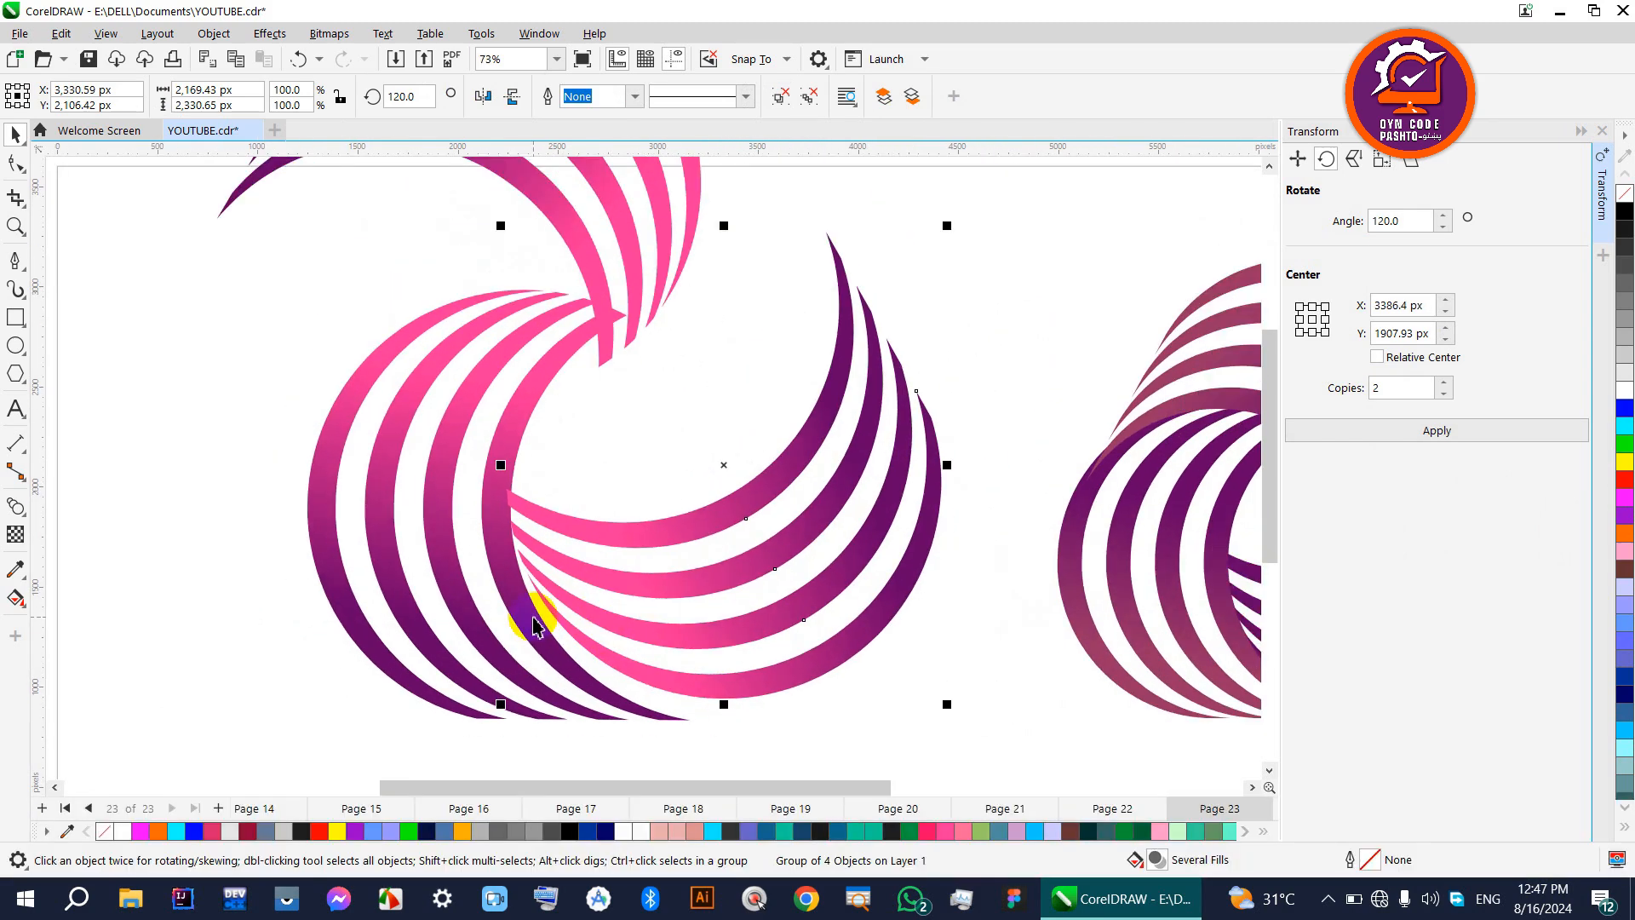
pyautogui.scroll(1, 569, 669)
pyautogui.scroll(-2, 577, 664)
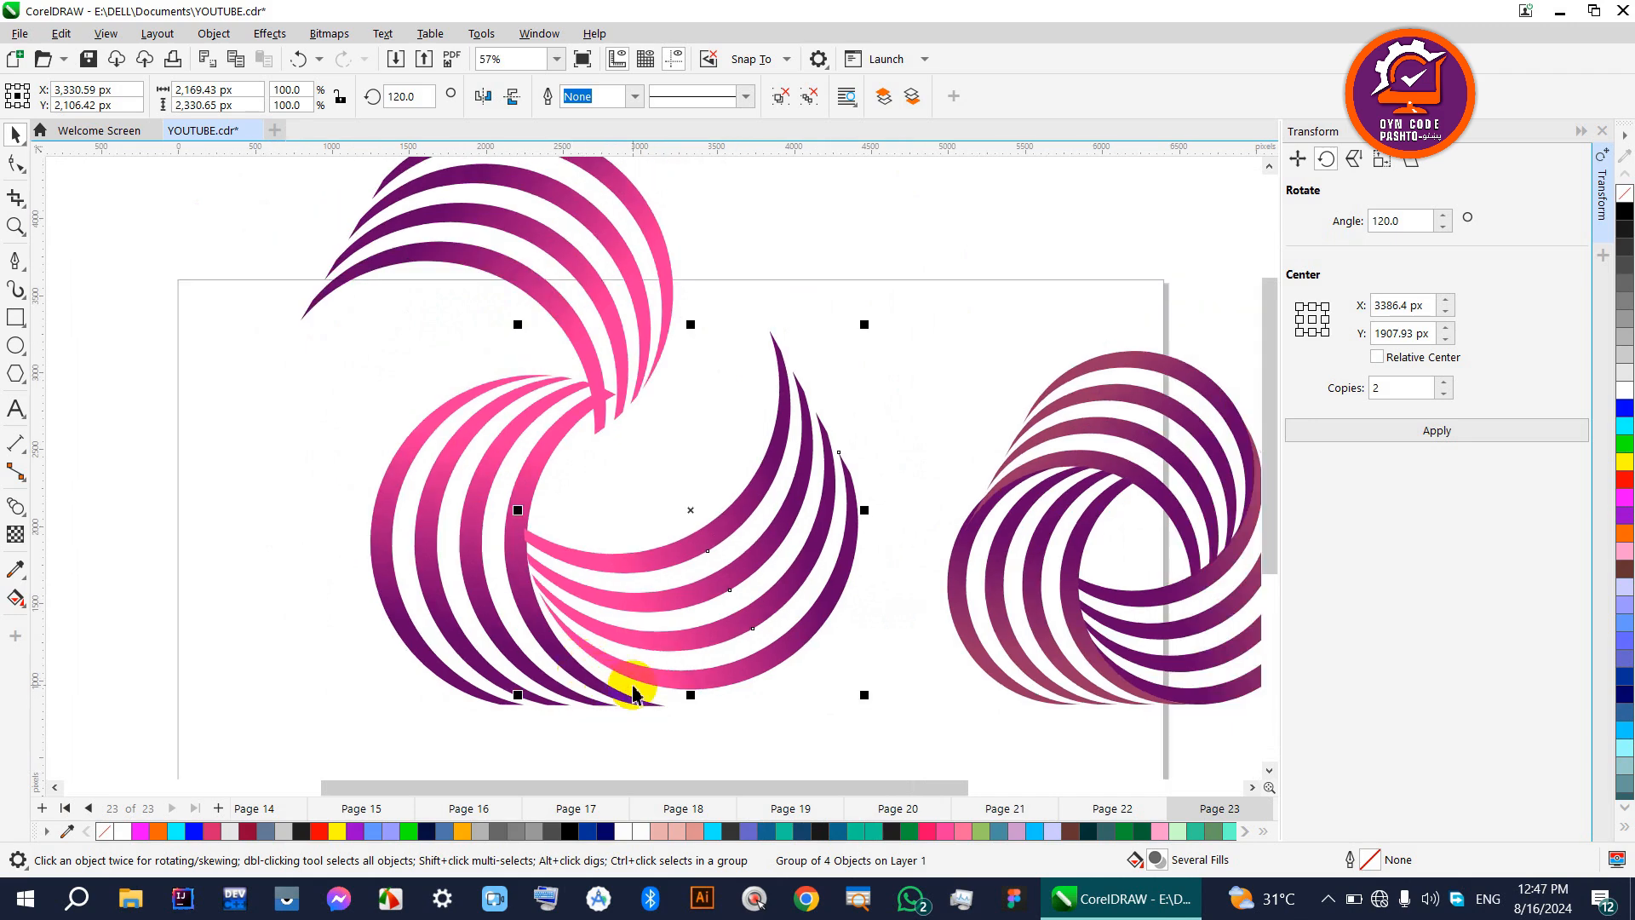
pyautogui.scroll(1, 654, 637)
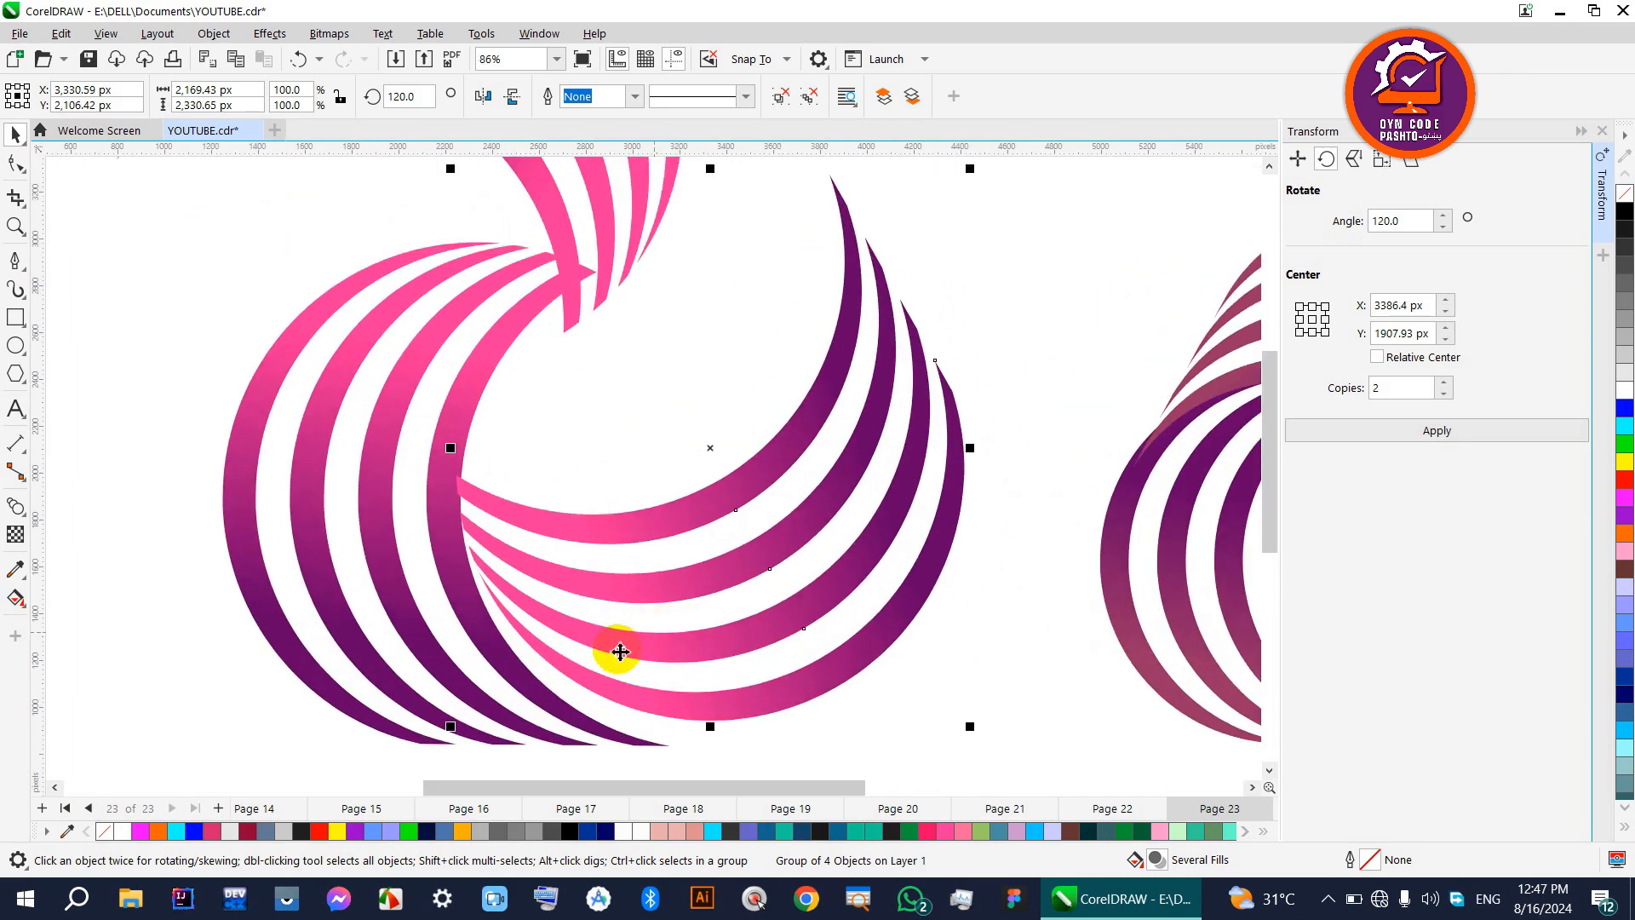
pyautogui.scroll(-1, 558, 596)
pyautogui.scroll(2, 510, 562)
pyautogui.moveTo(521, 512); pyautogui.dragTo(522, 548)
pyautogui.scroll(2, 472, 495)
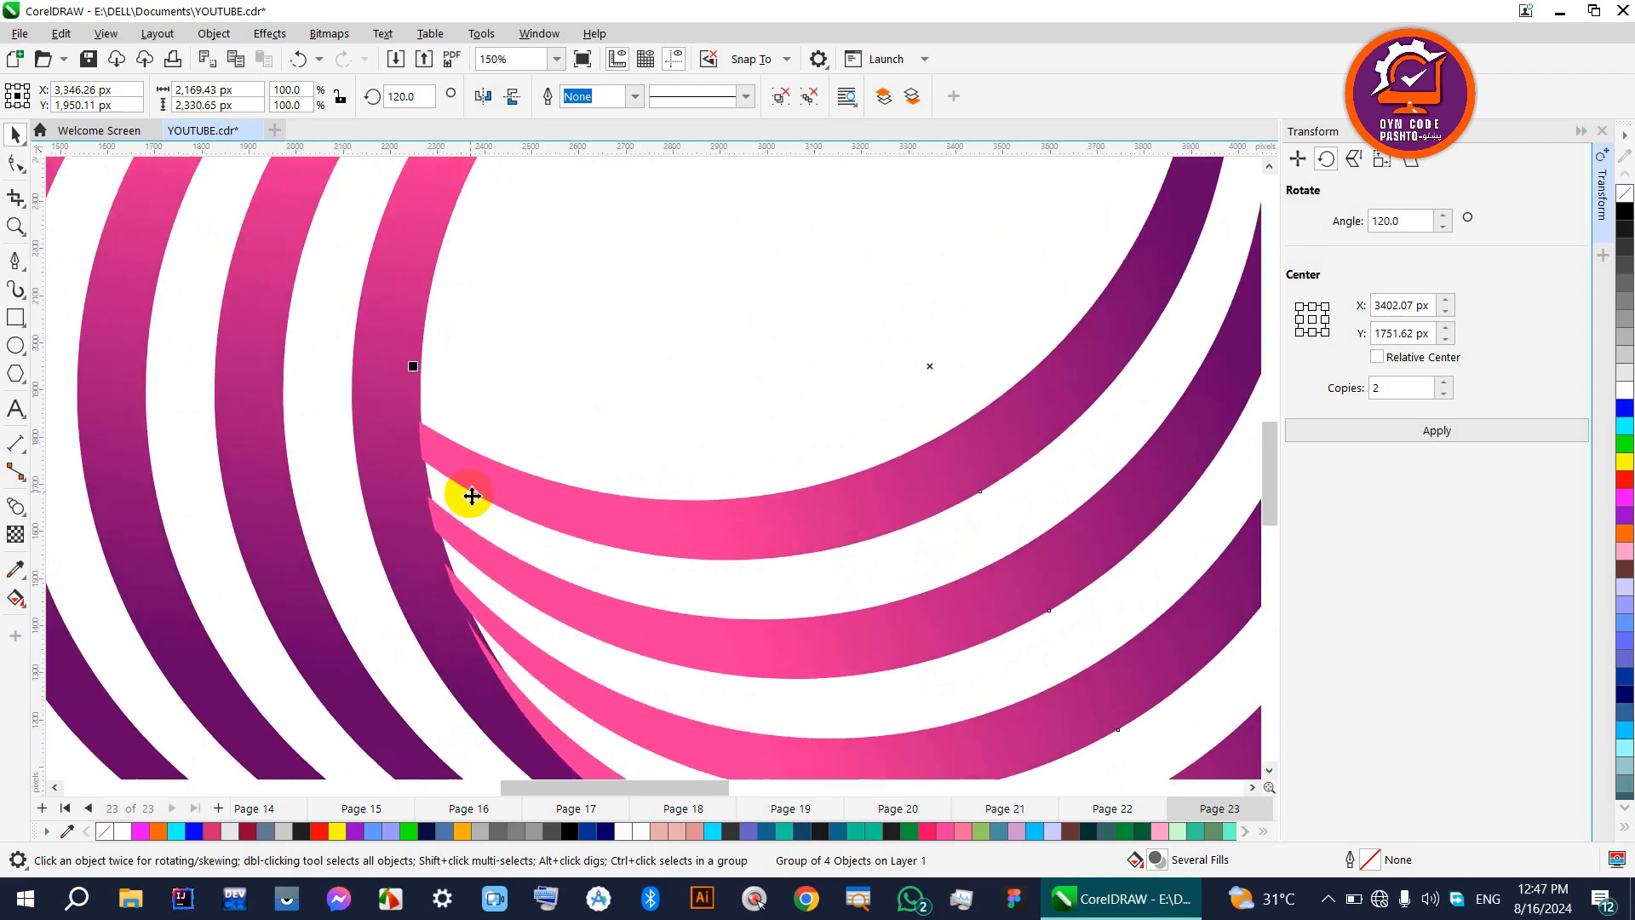
pyautogui.scroll(2, 472, 489)
pyautogui.moveTo(461, 442); pyautogui.dragTo(460, 438)
pyautogui.scroll(-7, 460, 439)
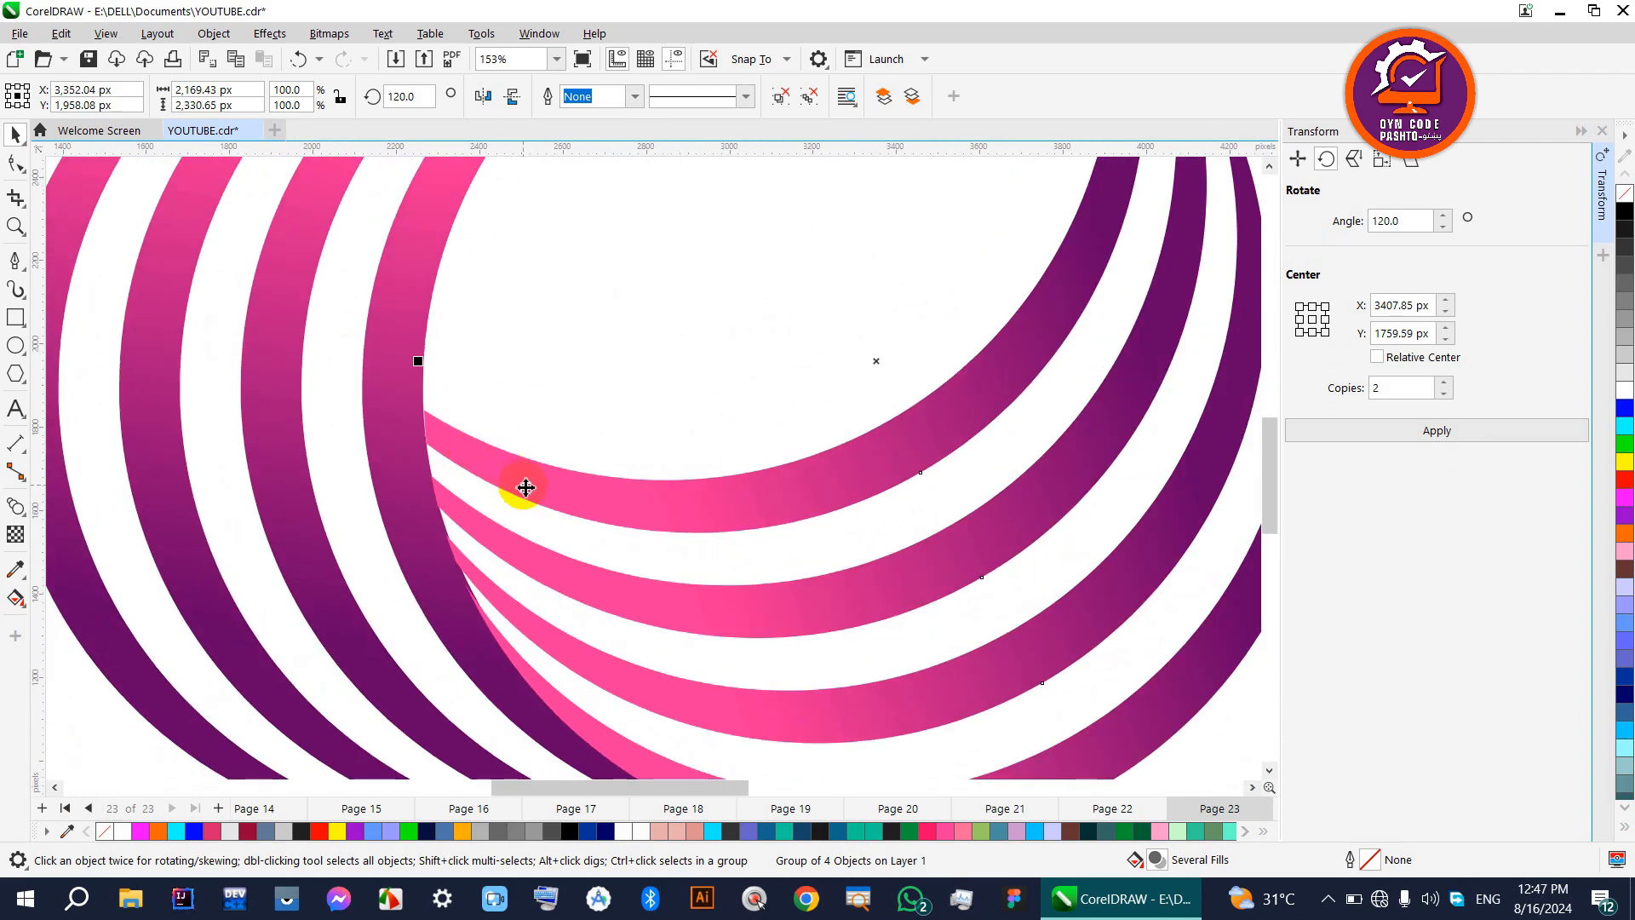
# Fit the 240-degree copy into the gap between the other two crescent groups, placing it at about X 2,723 px, Y 2,842 px
pyautogui.moveTo(520, 235); pyautogui.dragTo(638, 359)
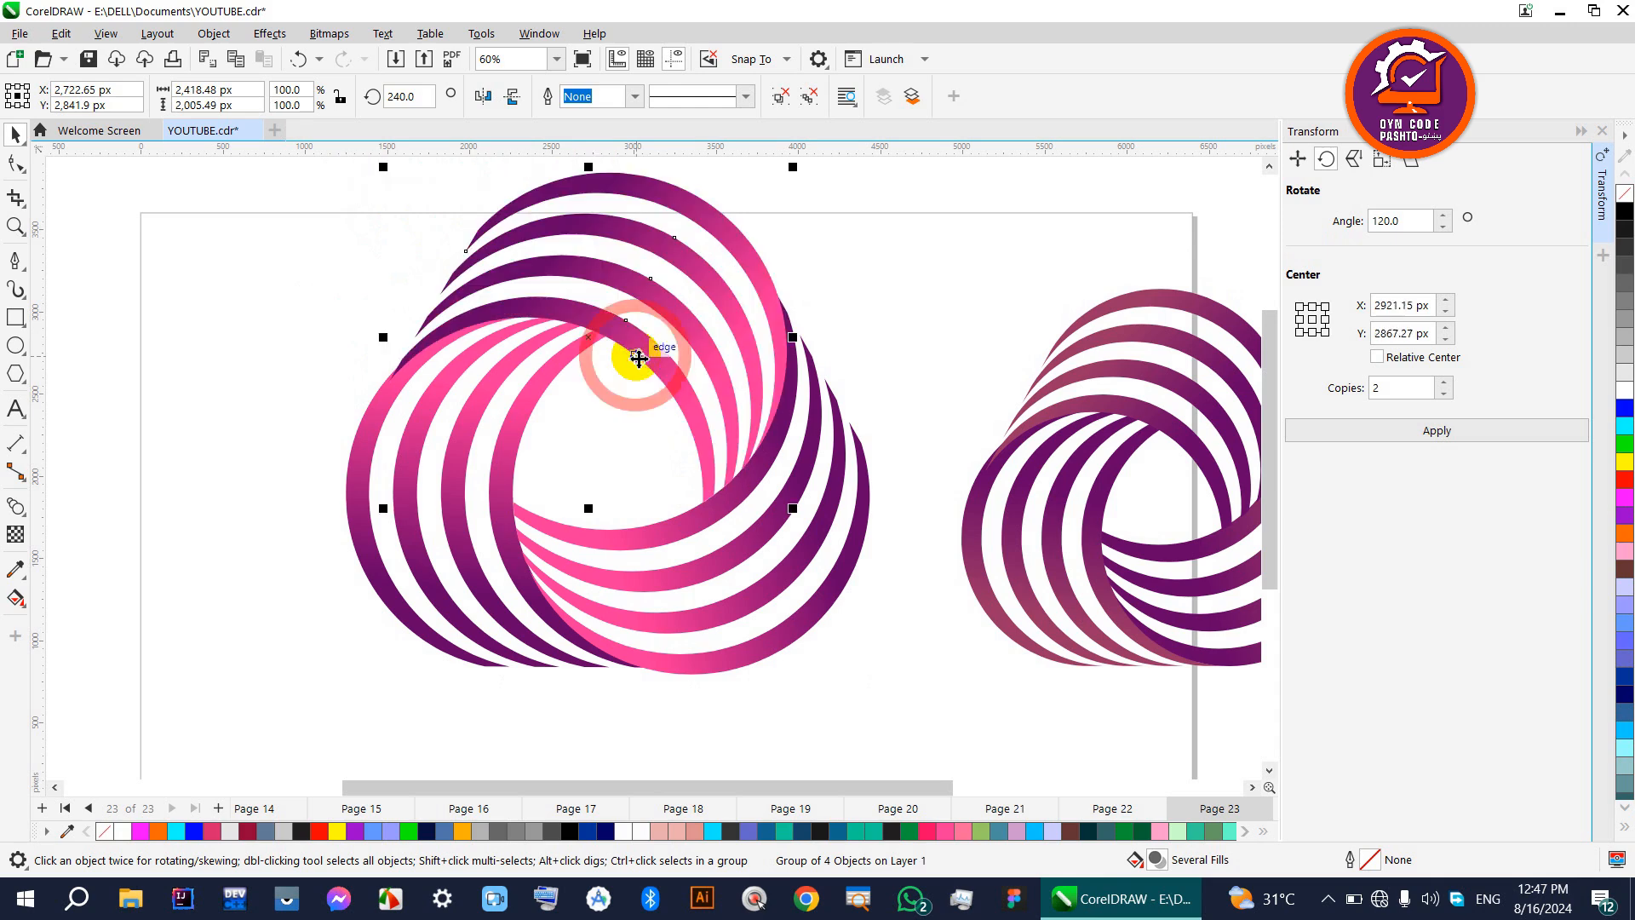
pyautogui.scroll(4, 733, 372)
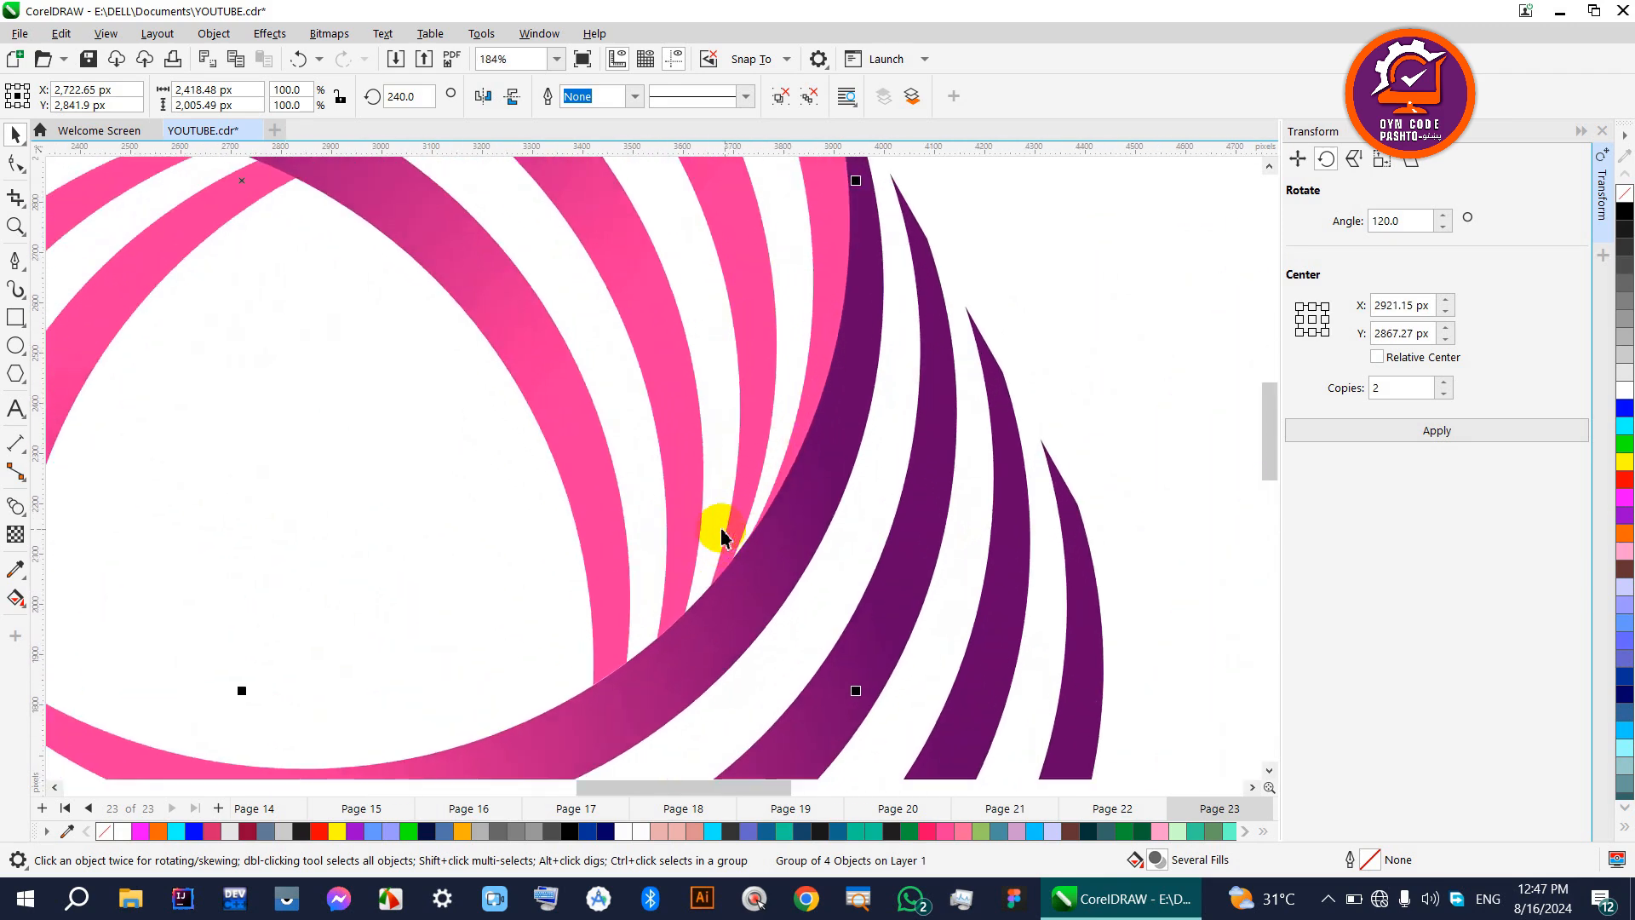
pyautogui.scroll(-5, 704, 510)
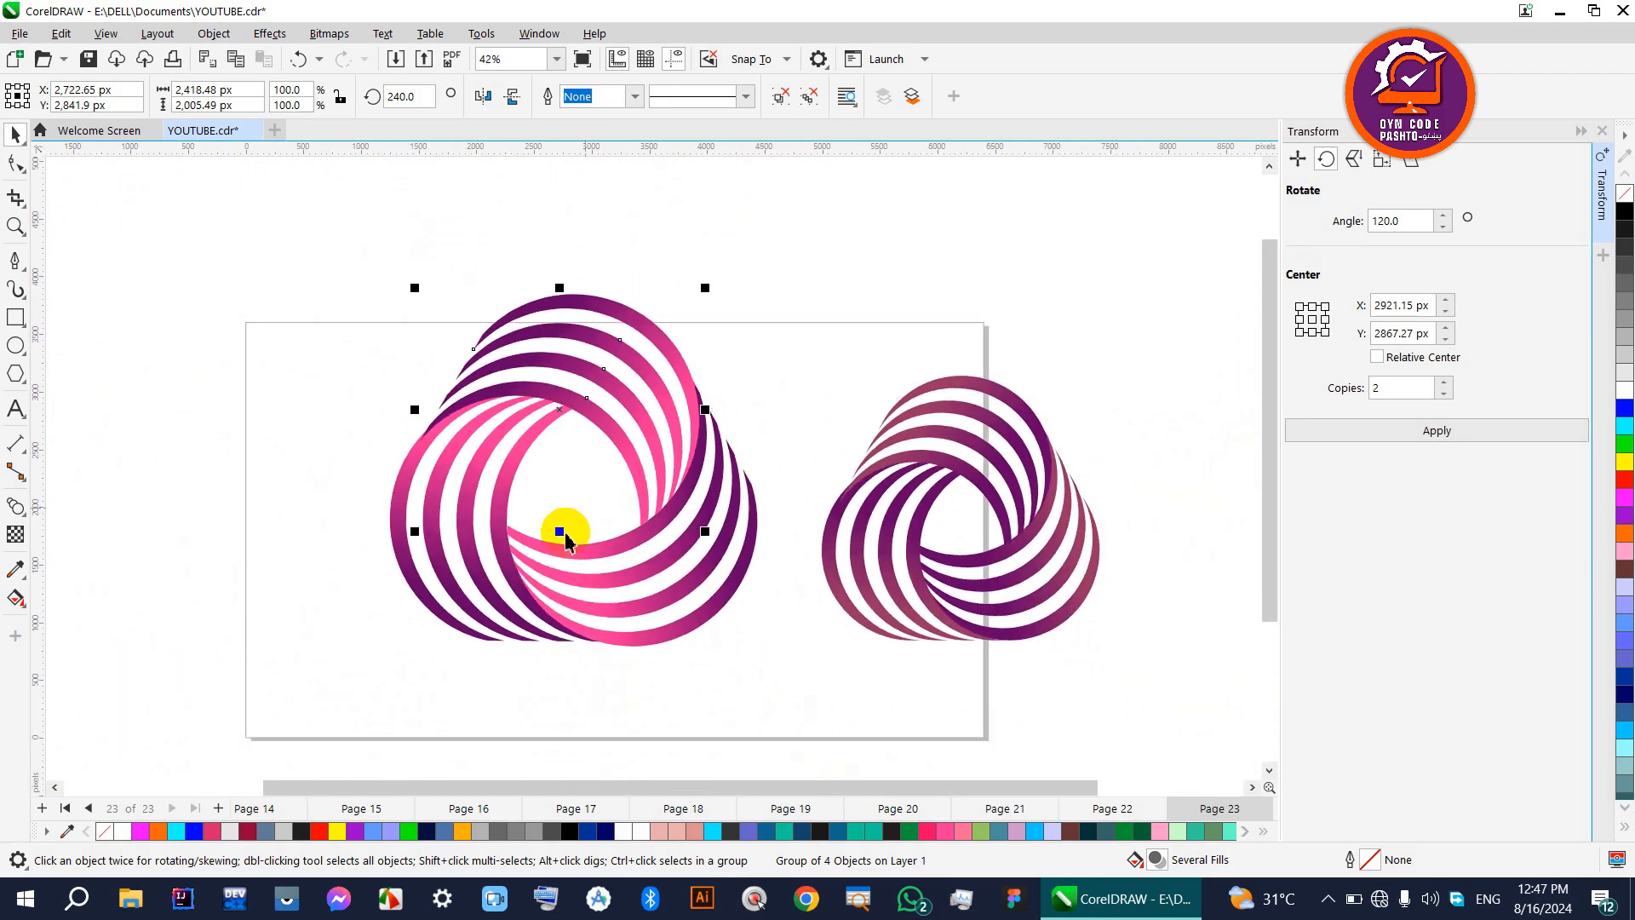
pyautogui.click(299, 256)
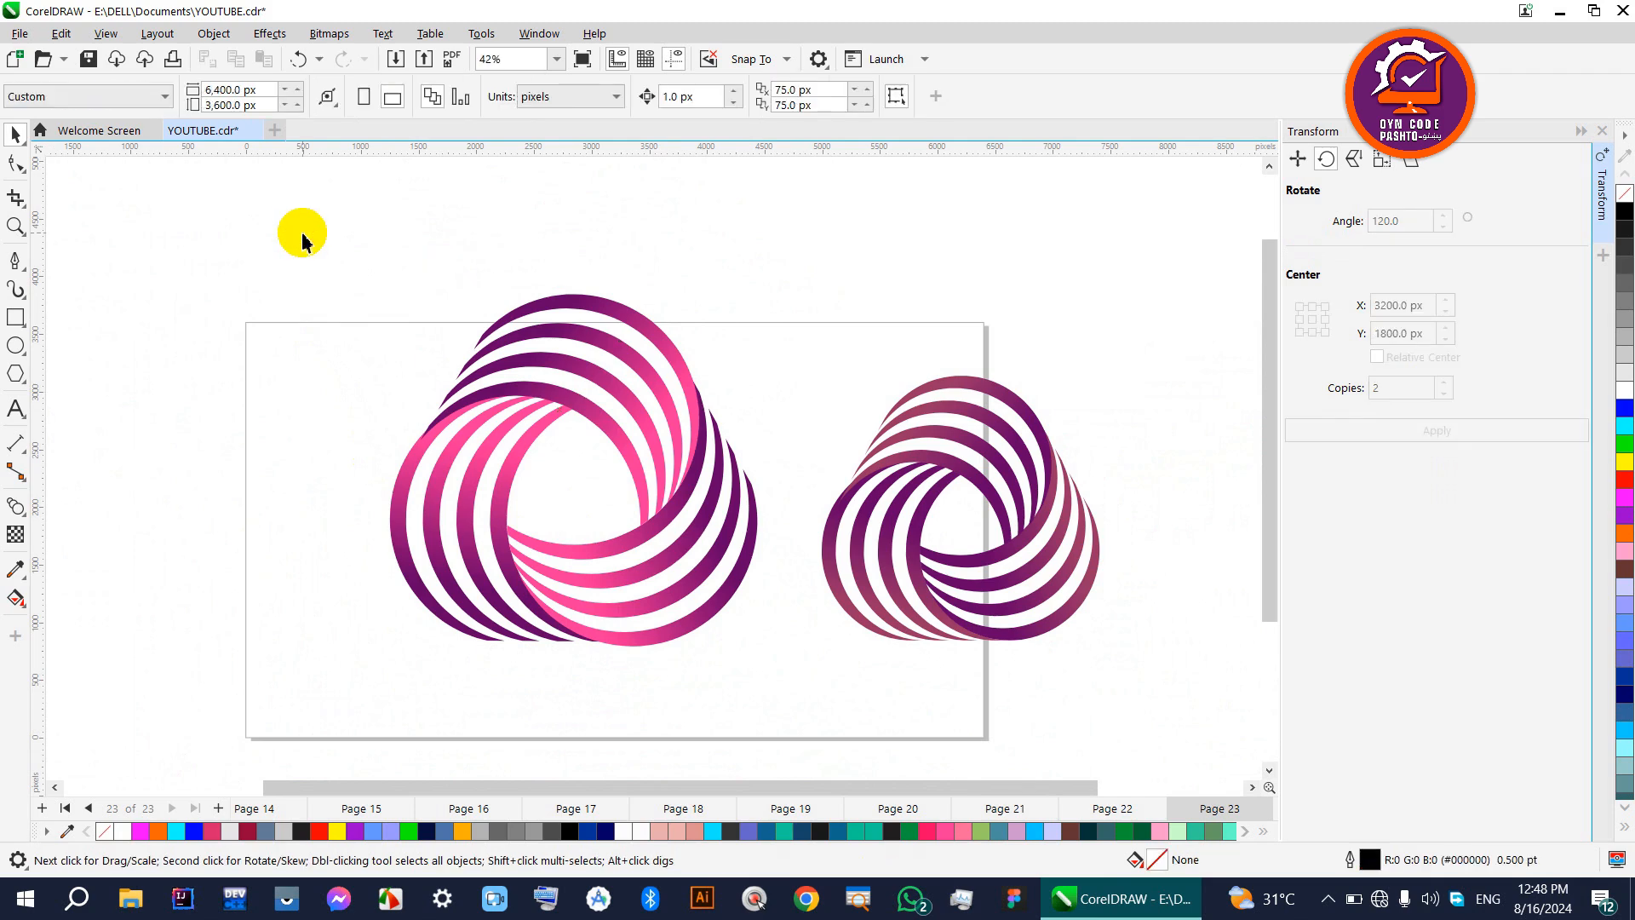
# Move all three crescent groups together to about X 2,456 px, Y 1,749 px and scale them proportionally to 87.5%
pyautogui.moveTo(319, 270); pyautogui.dragTo(715, 609)
pyautogui.moveTo(321, 241); pyautogui.dragTo(730, 656)
pyautogui.moveTo(549, 446); pyautogui.dragTo(527, 533)
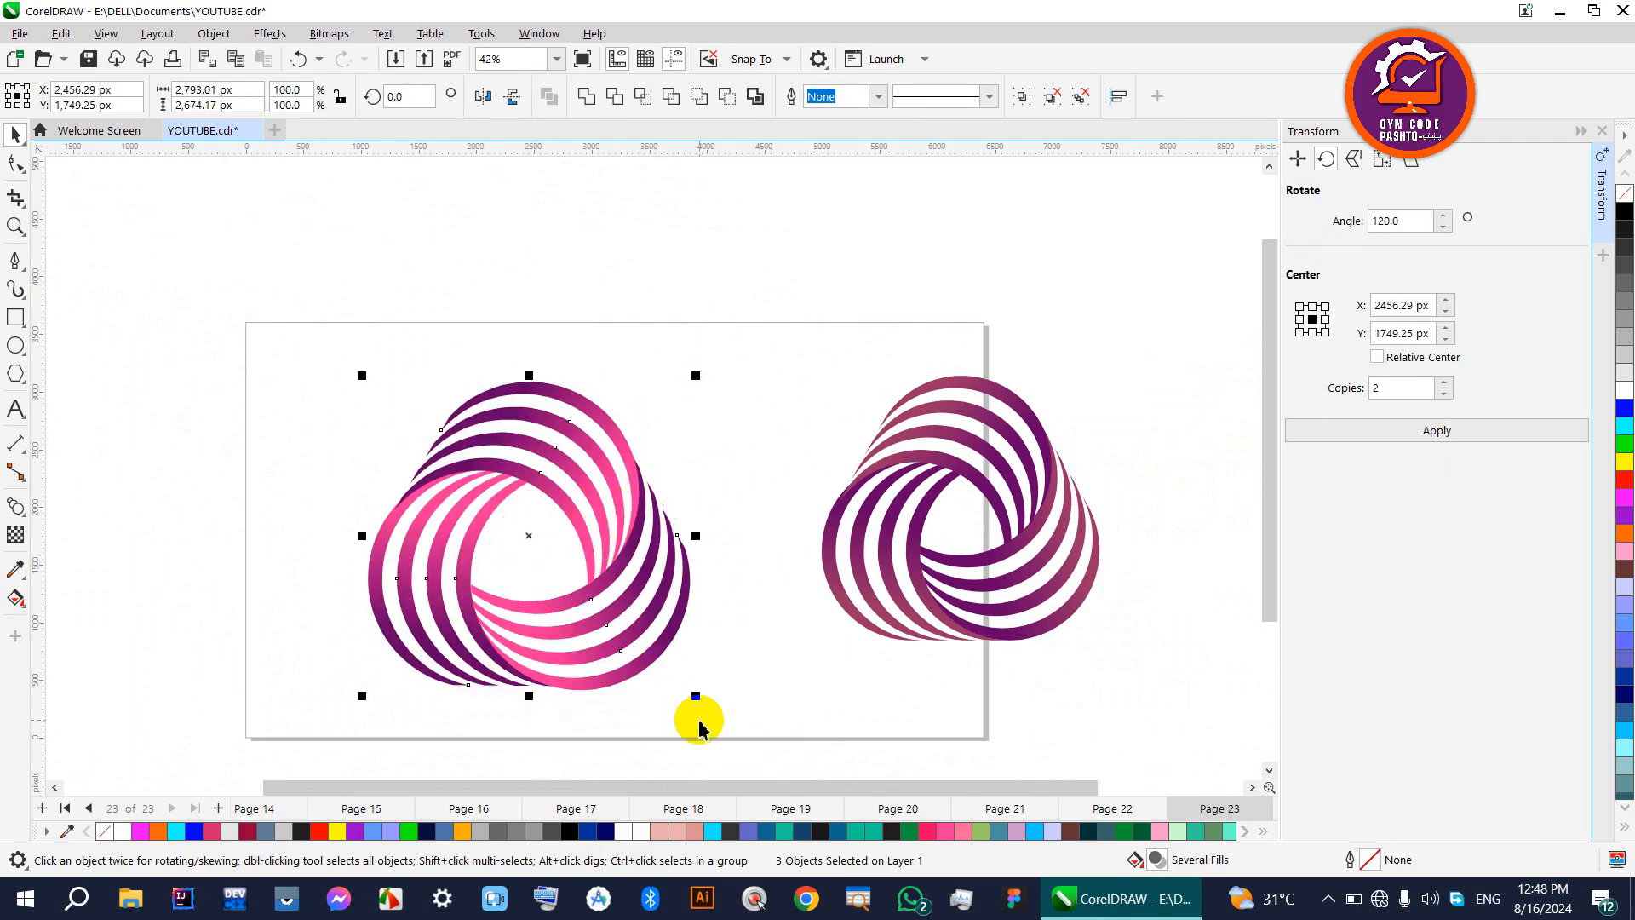
pyautogui.moveTo(698, 701); pyautogui.dragTo(656, 657)
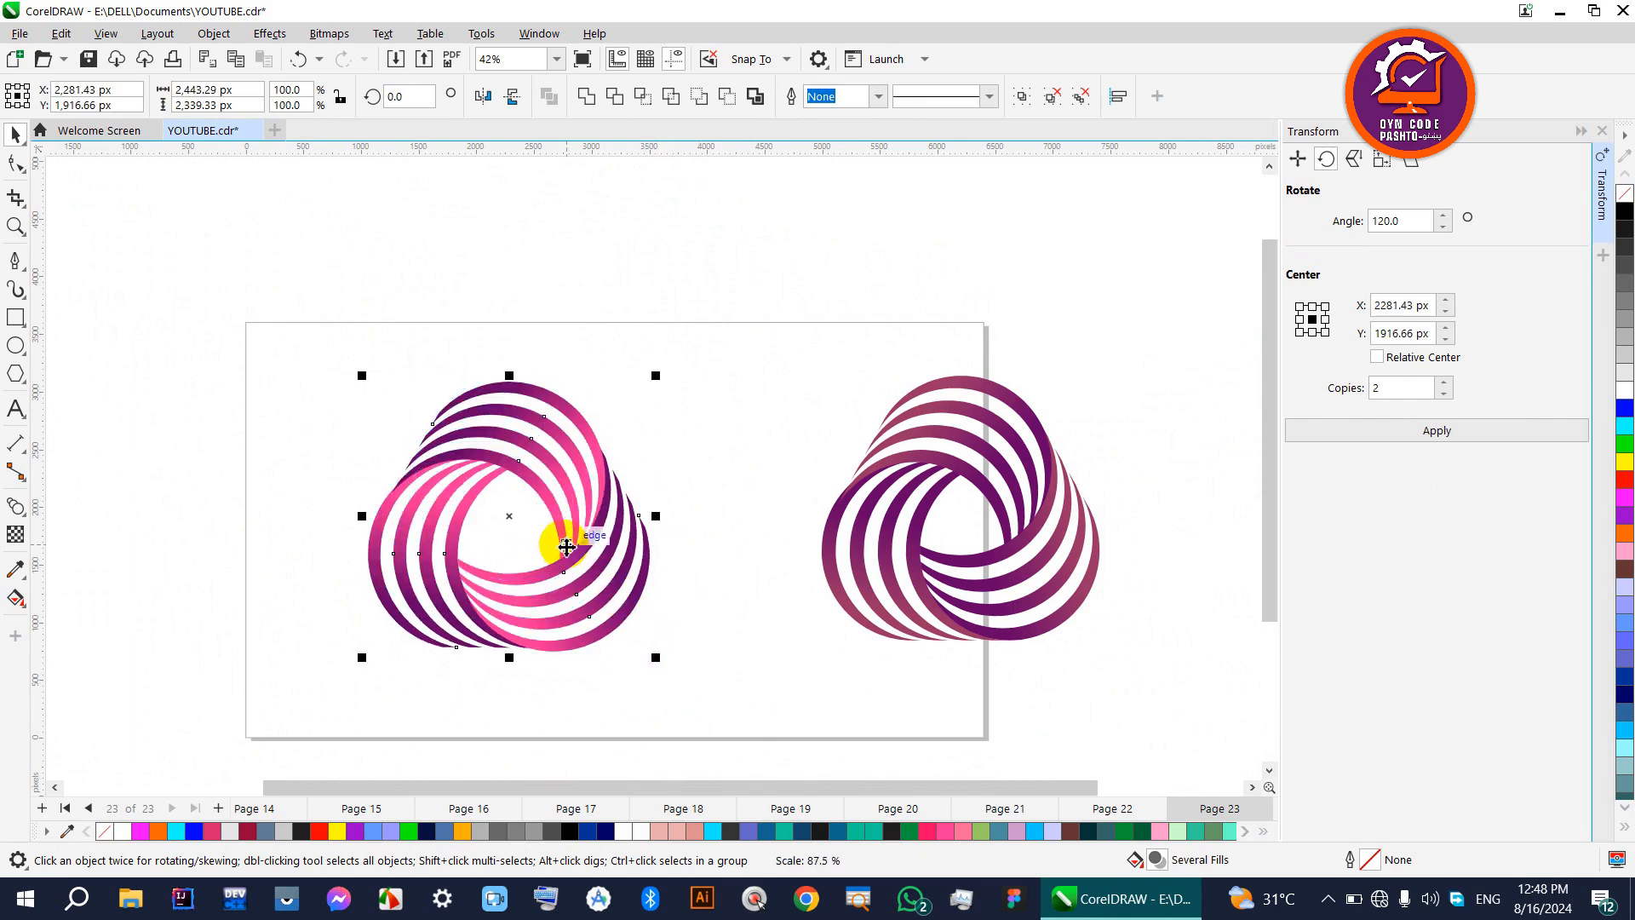
# Place both logos side by side on the page, with the new one at about X 1,663 px, Y 1,961 px and the reference beside it
pyautogui.moveTo(578, 554); pyautogui.dragTo(506, 549)
pyautogui.moveTo(747, 285); pyautogui.dragTo(1220, 722)
pyautogui.moveTo(1045, 587); pyautogui.dragTo(861, 616)
# Reverse the fountain fill direction on all three crescent groups of the new logo, then deselect them
pyautogui.moveTo(619, 257); pyautogui.dragTo(191, 694)
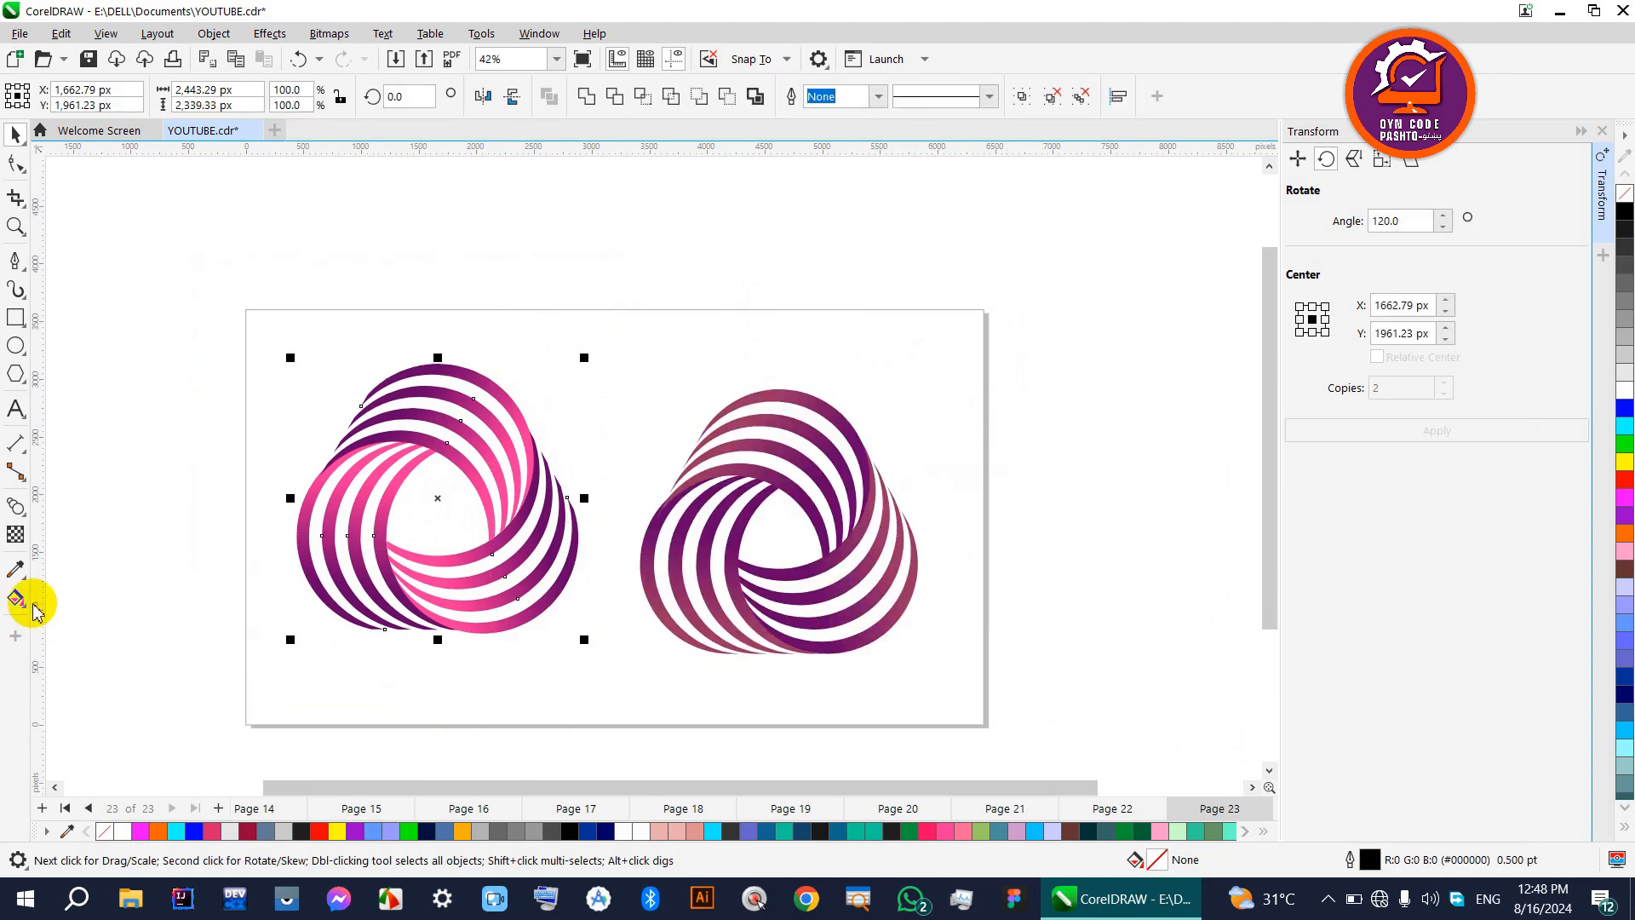
pyautogui.click(15, 598)
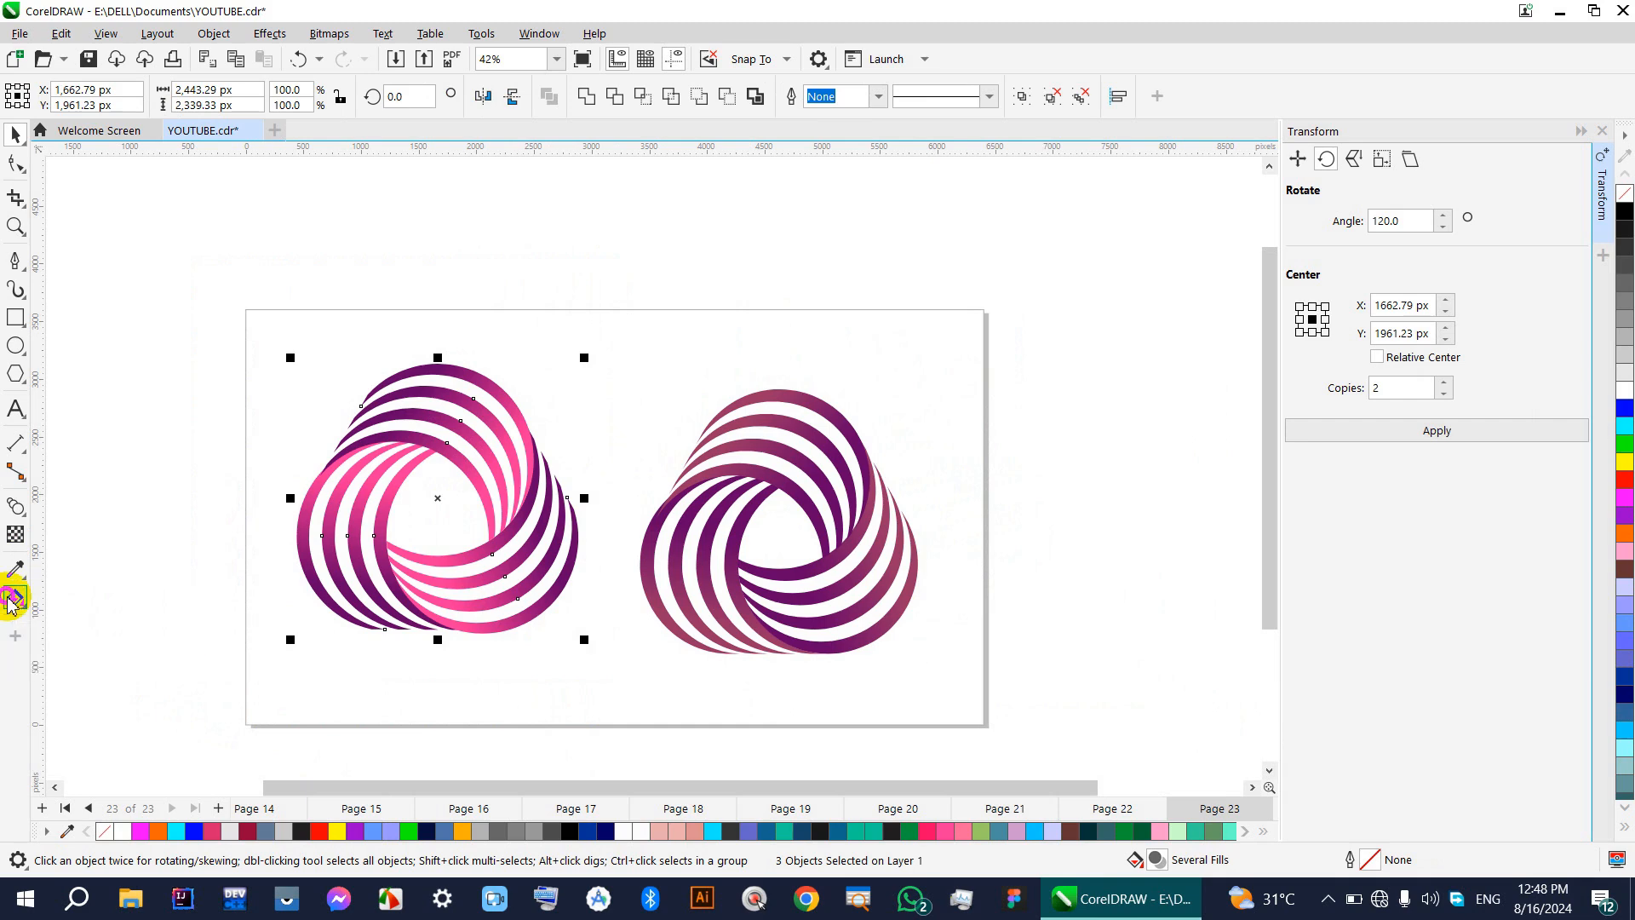
pyautogui.click(630, 96)
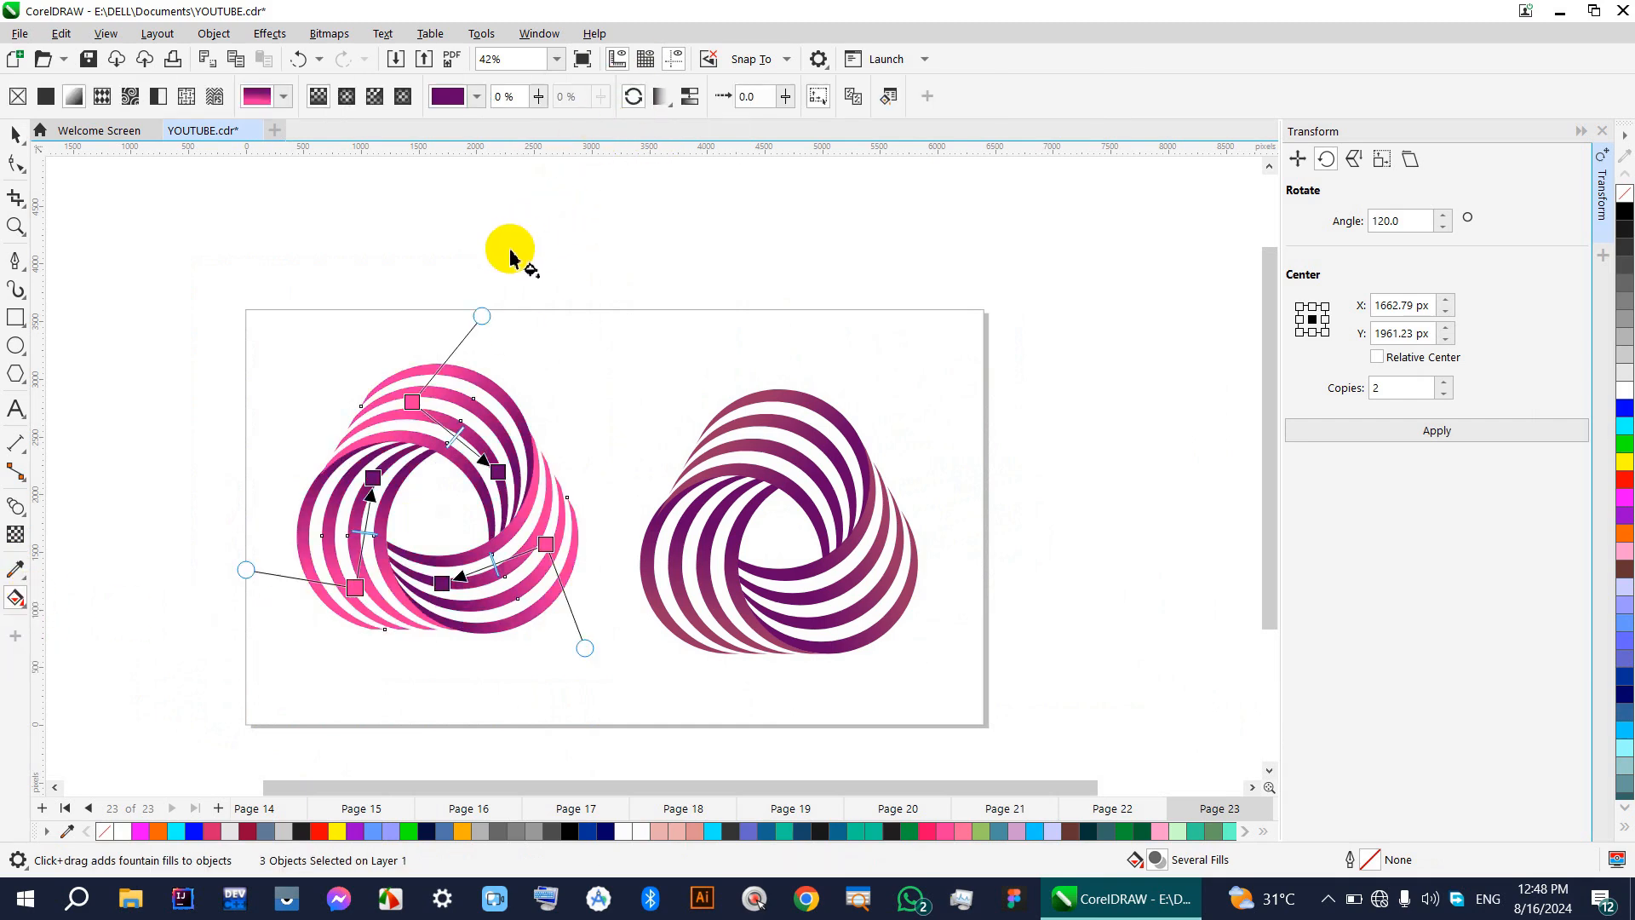
pyautogui.click(14, 133)
pyautogui.click(267, 252)
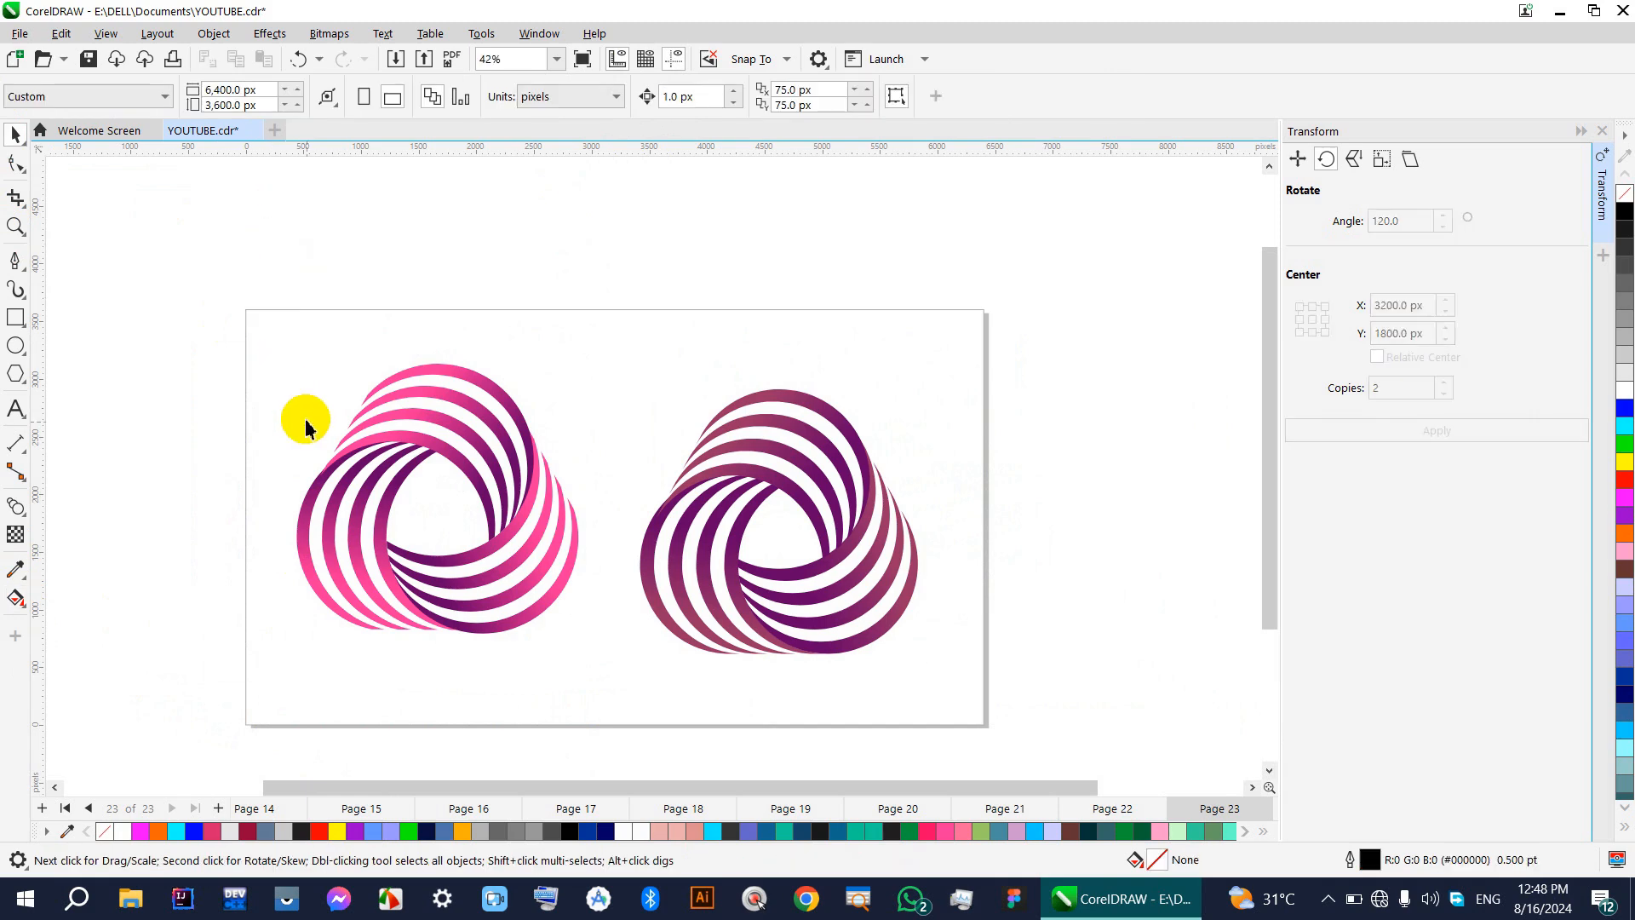